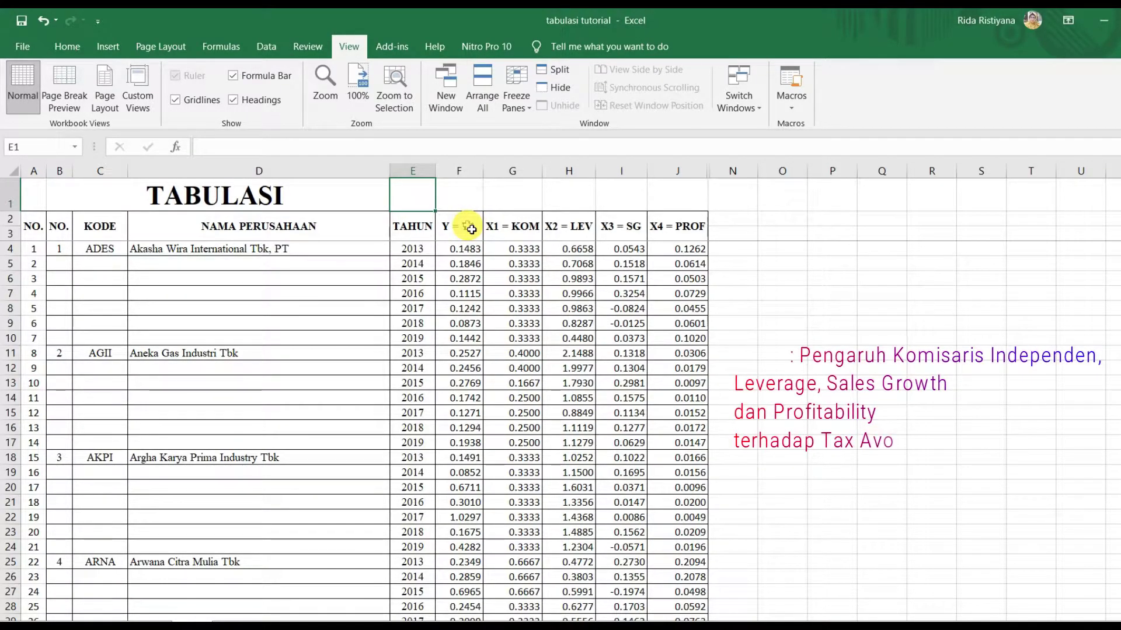
Step: Review the dependent and independent variable column headers in the TABULASI sheet, from Y = TA to X3 = SG
{"action": "left_click", "coordinate": [469, 229]}
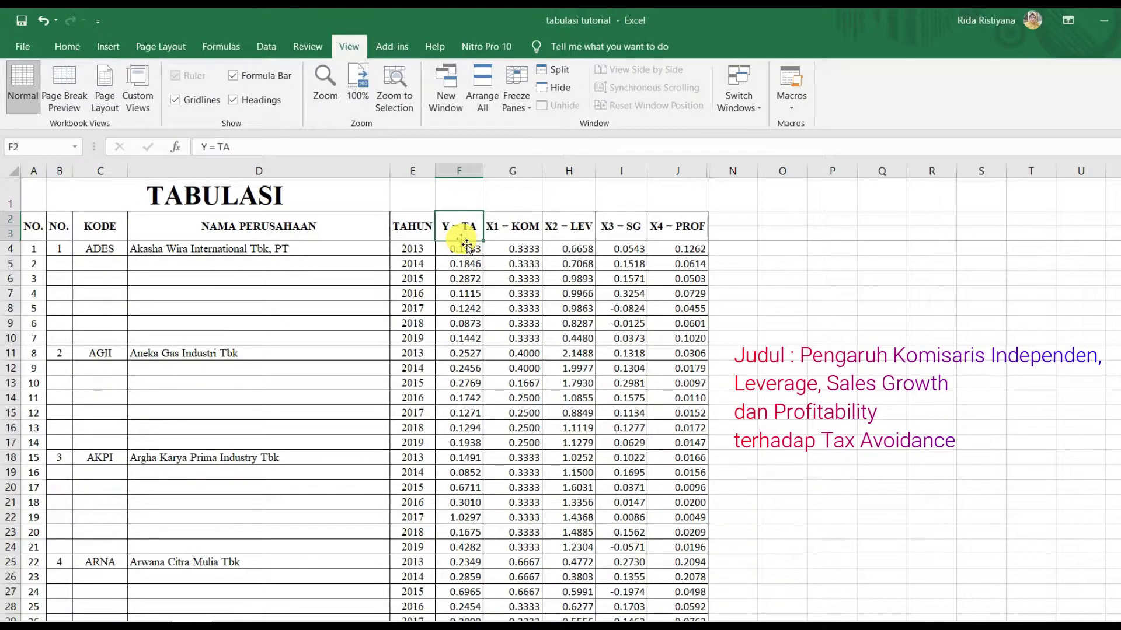
{"action": "left_click", "coordinate": [523, 234]}
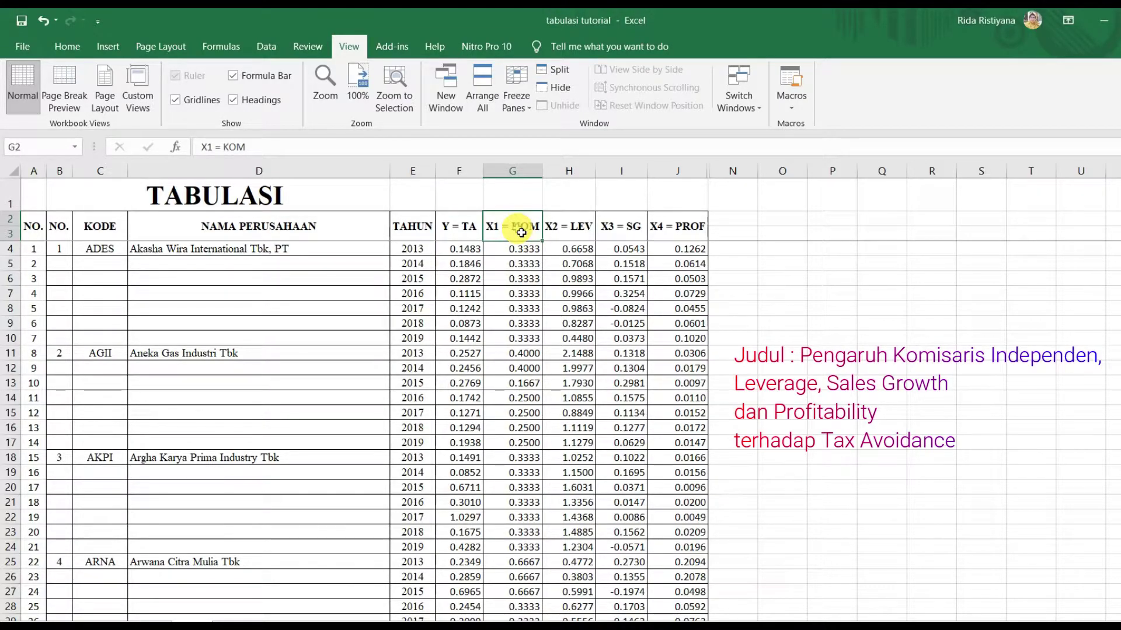
{"action": "left_click", "coordinate": [557, 232]}
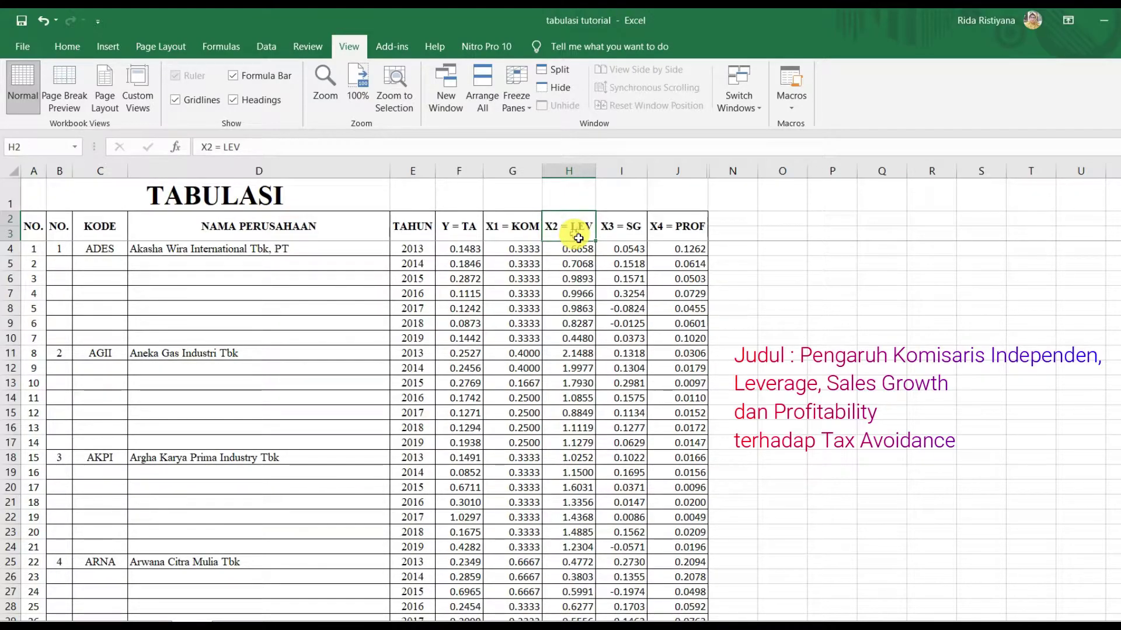
{"action": "left_click", "coordinate": [620, 231]}
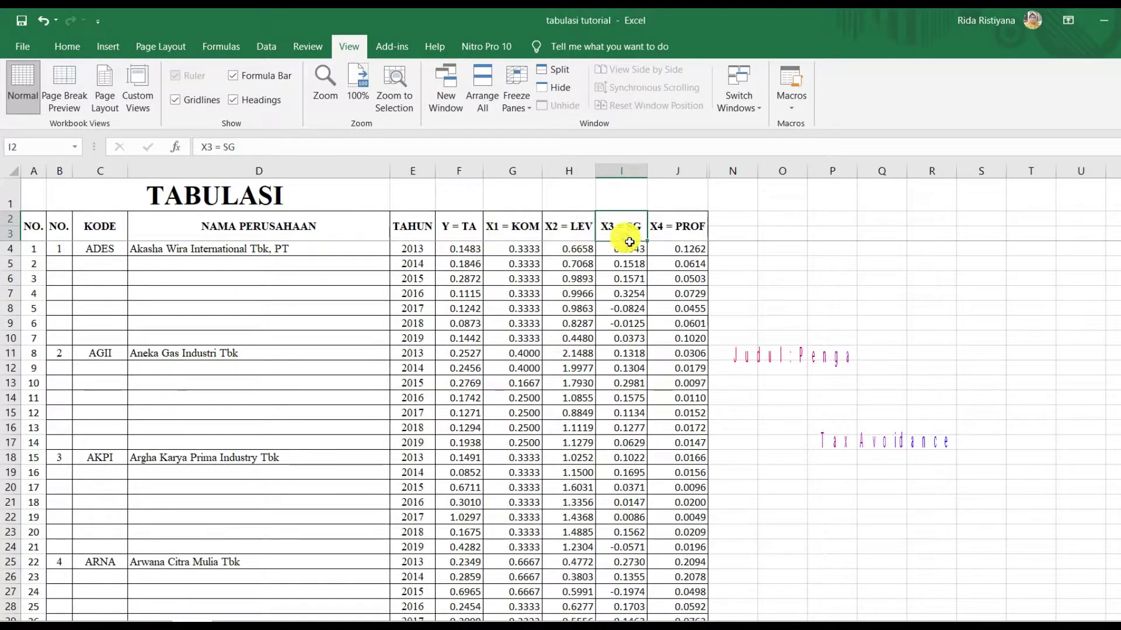
{"action": "left_click", "coordinate": [781, 266]}
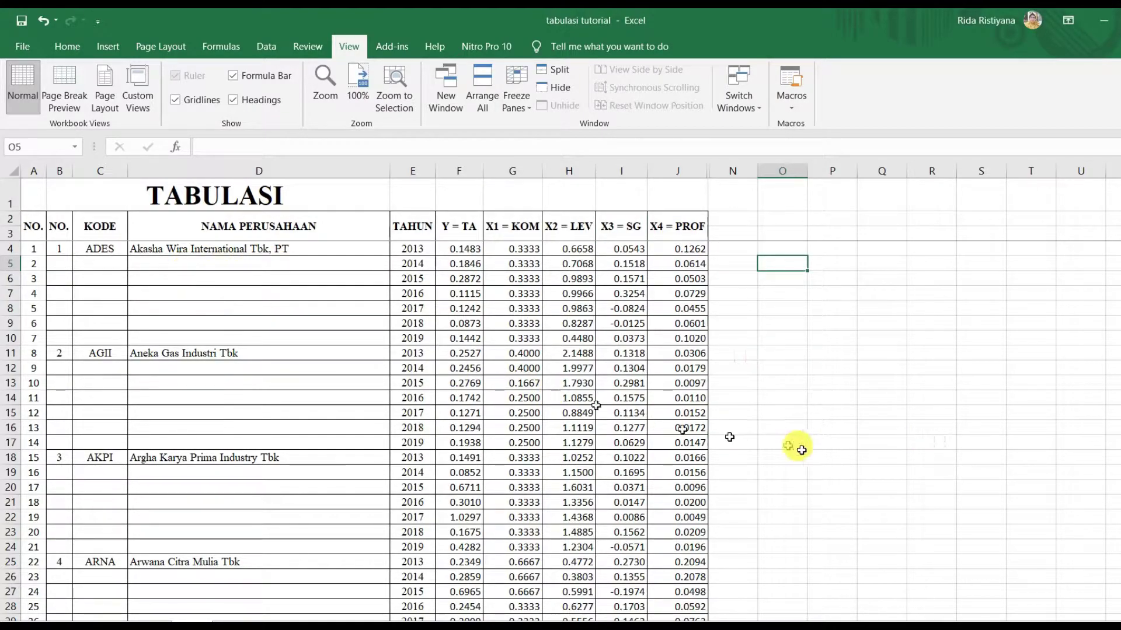
Step: Skim the tabulated data rows and check the range of years listed for the first company
{"action": "scroll", "coordinate": [795, 441], "scroll_direction": "down", "scroll_amount": 16}
{"action": "scroll", "coordinate": [795, 442], "scroll_direction": "down", "scroll_amount": 20}
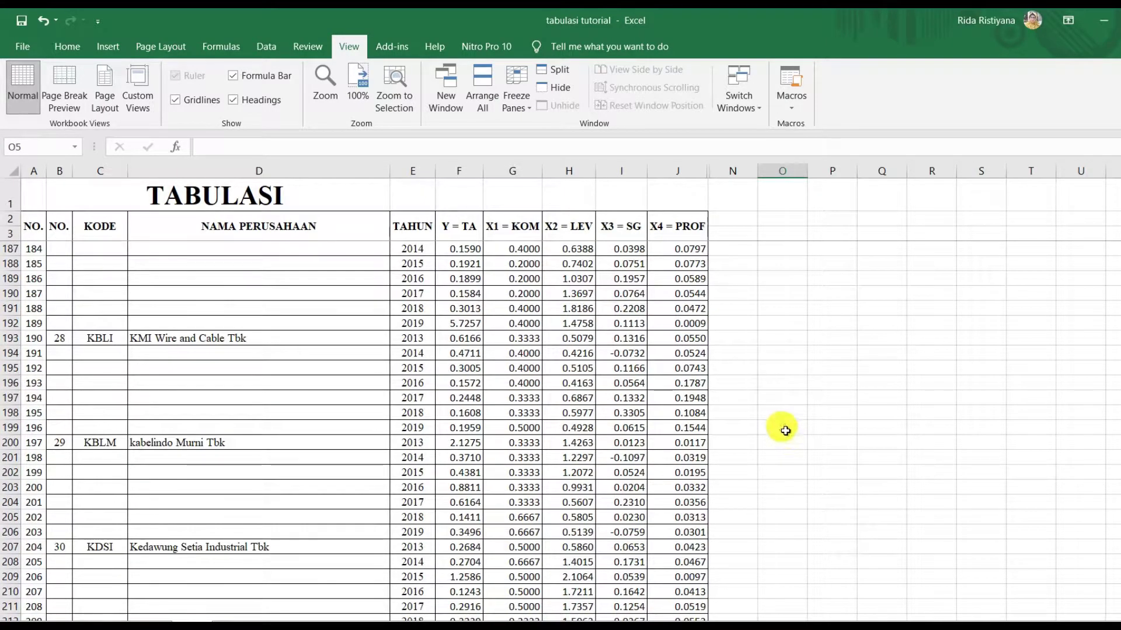
{"action": "scroll", "coordinate": [786, 436], "scroll_direction": "up", "scroll_amount": 7}
{"action": "left_click_drag", "start_coordinate": [1120, 377], "coordinate": [1120, 201]}
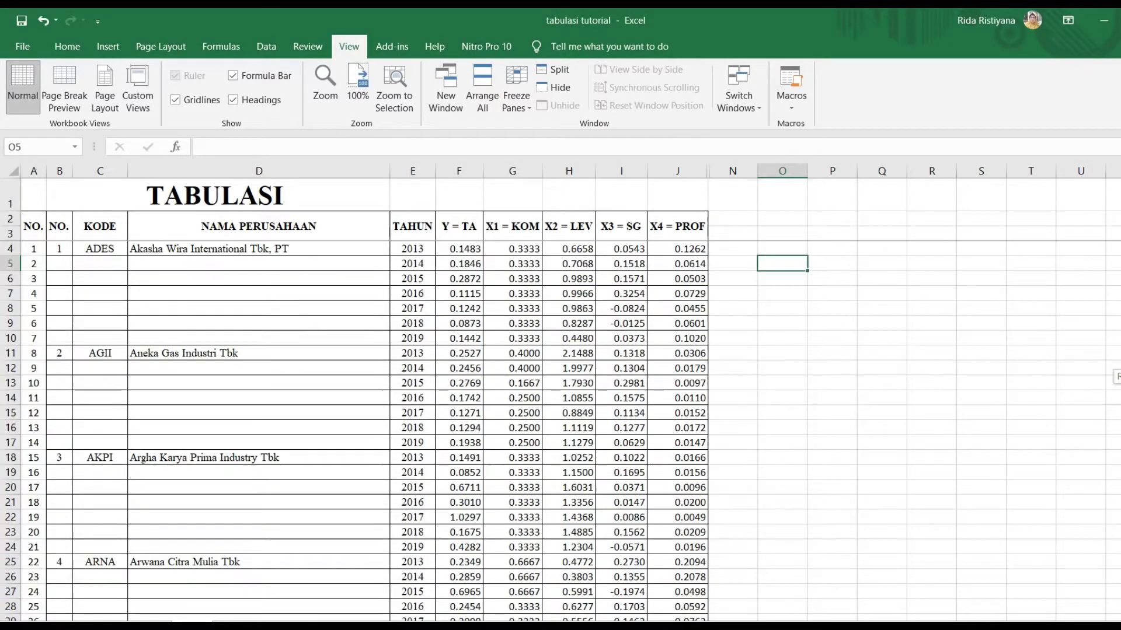
{"action": "left_click", "coordinate": [415, 252]}
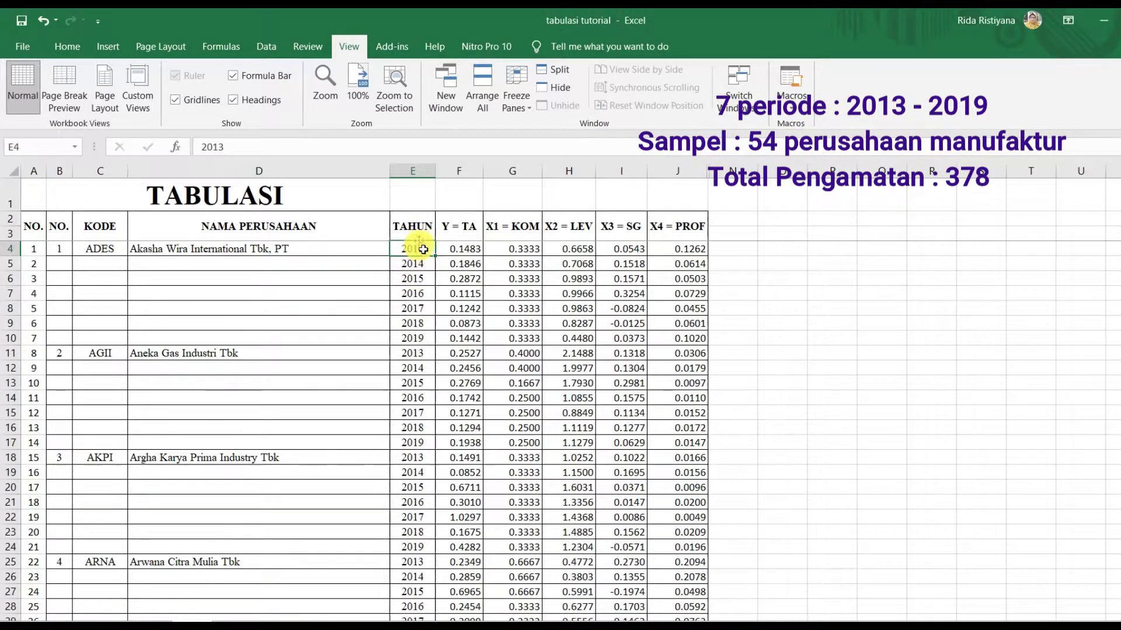
{"action": "left_click_drag", "start_coordinate": [415, 251], "coordinate": [424, 337]}
{"action": "left_click", "coordinate": [969, 353]}
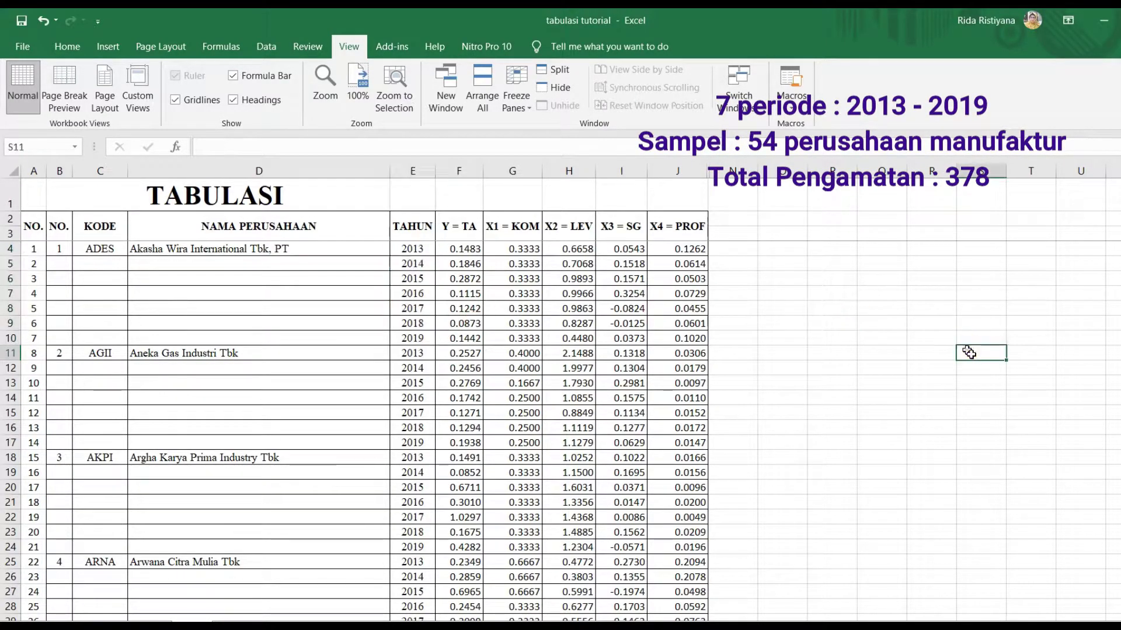
Step: Check the last company entry and the final observation number at the end of the tabulation, and return to the first rows
{"action": "scroll", "coordinate": [560, 431], "scroll_direction": "down", "scroll_amount": 20}
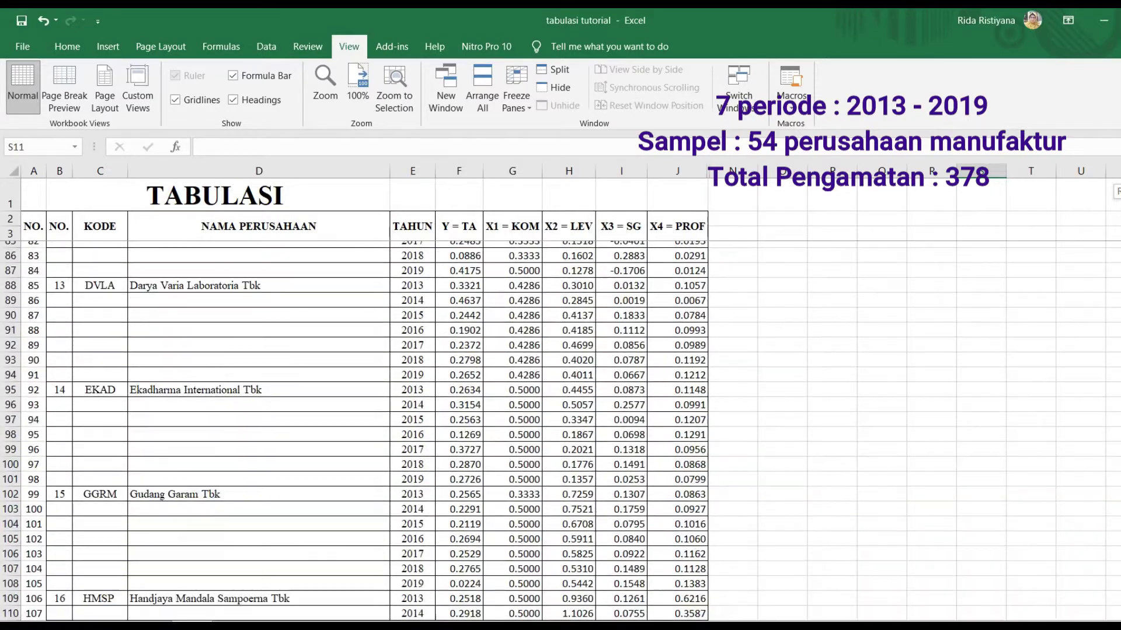
{"action": "scroll", "coordinate": [560, 430], "scroll_direction": "down", "scroll_amount": 20}
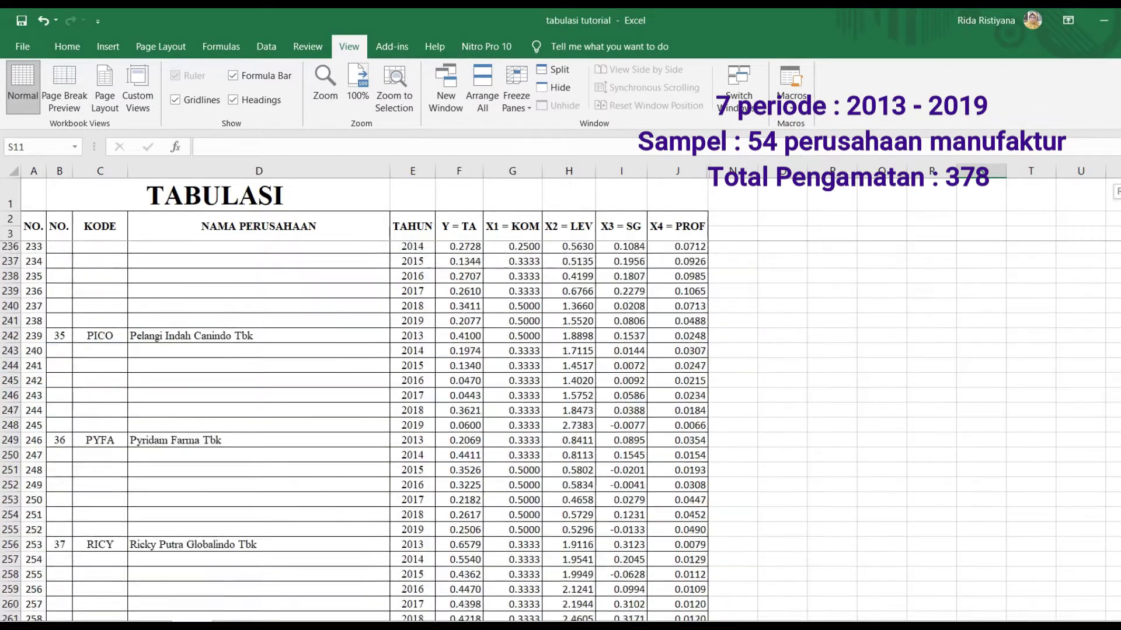
{"action": "scroll", "coordinate": [561, 431], "scroll_direction": "down", "scroll_amount": 17}
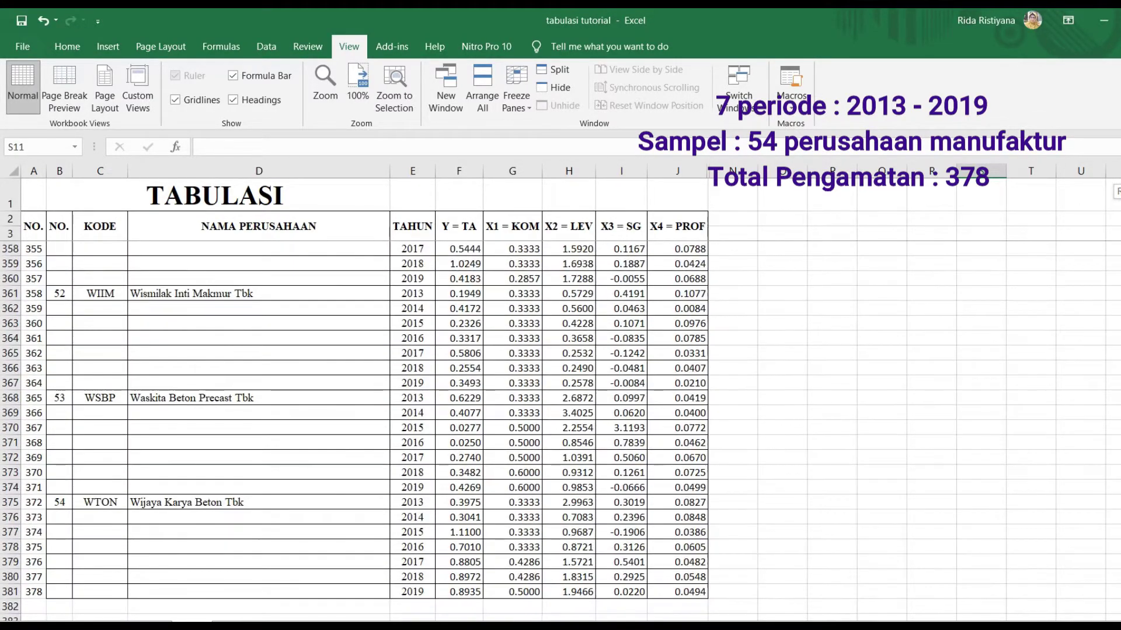
{"action": "scroll", "coordinate": [189, 347], "scroll_direction": "down", "scroll_amount": 1}
{"action": "left_click_drag", "start_coordinate": [58, 459], "coordinate": [202, 459]}
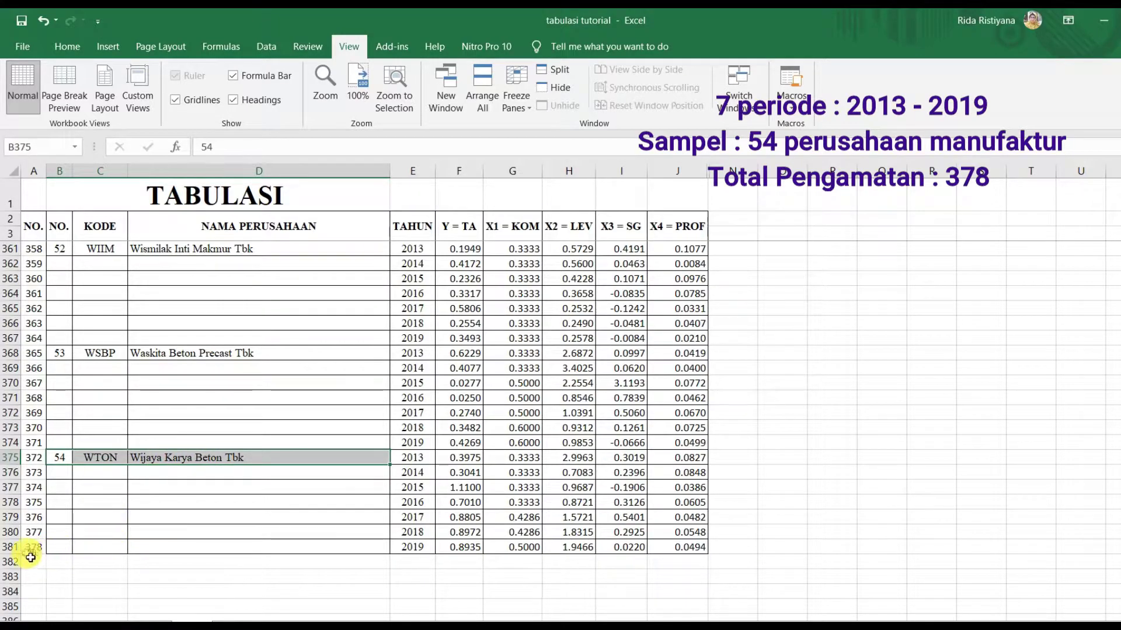
{"action": "left_click", "coordinate": [13, 547]}
{"action": "left_click", "coordinate": [44, 551]}
{"action": "left_click", "coordinate": [153, 589]}
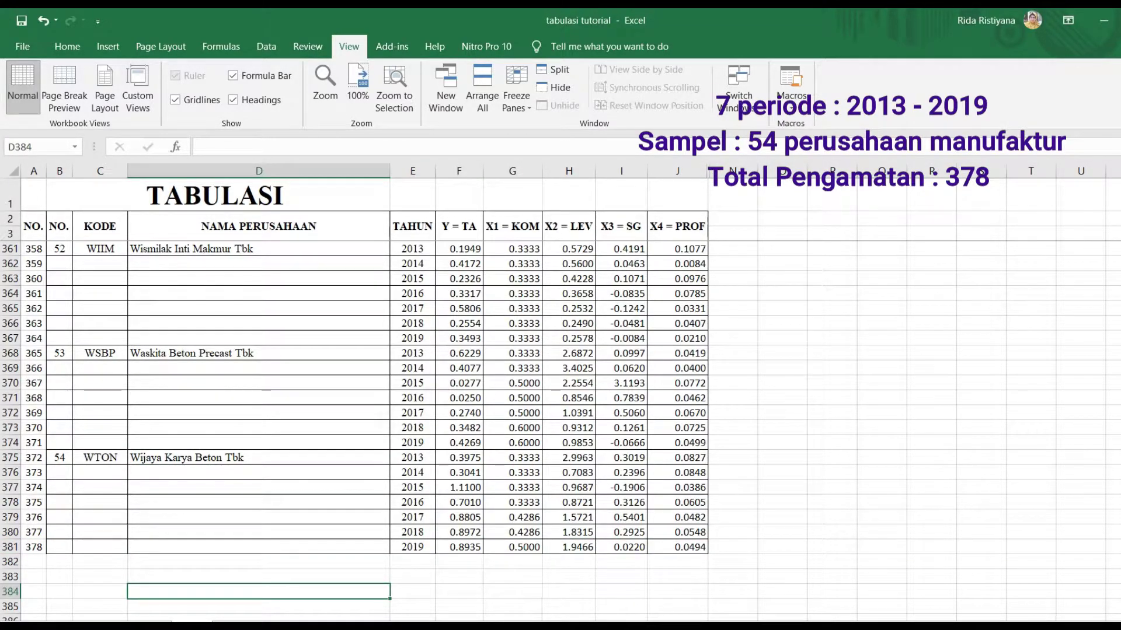
{"action": "left_click_drag", "start_coordinate": [1120, 590], "coordinate": [1120, 190]}
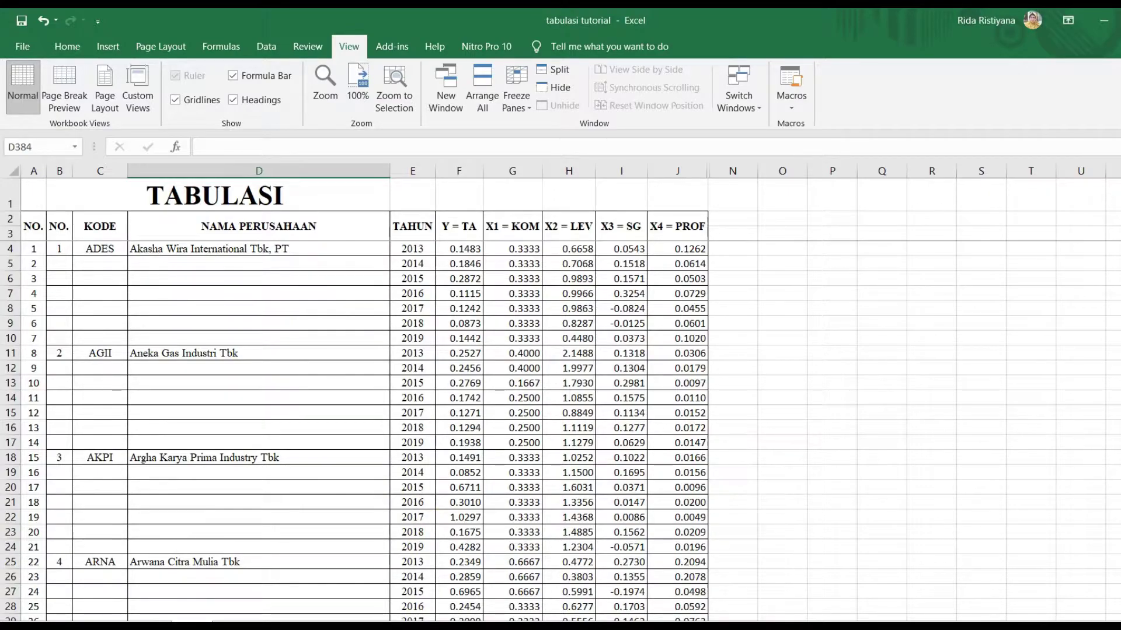
Step: Minimize the Excel and PowerPoint windows, refresh the desktop and launch EViews 10
{"action": "left_click", "coordinate": [1103, 20]}
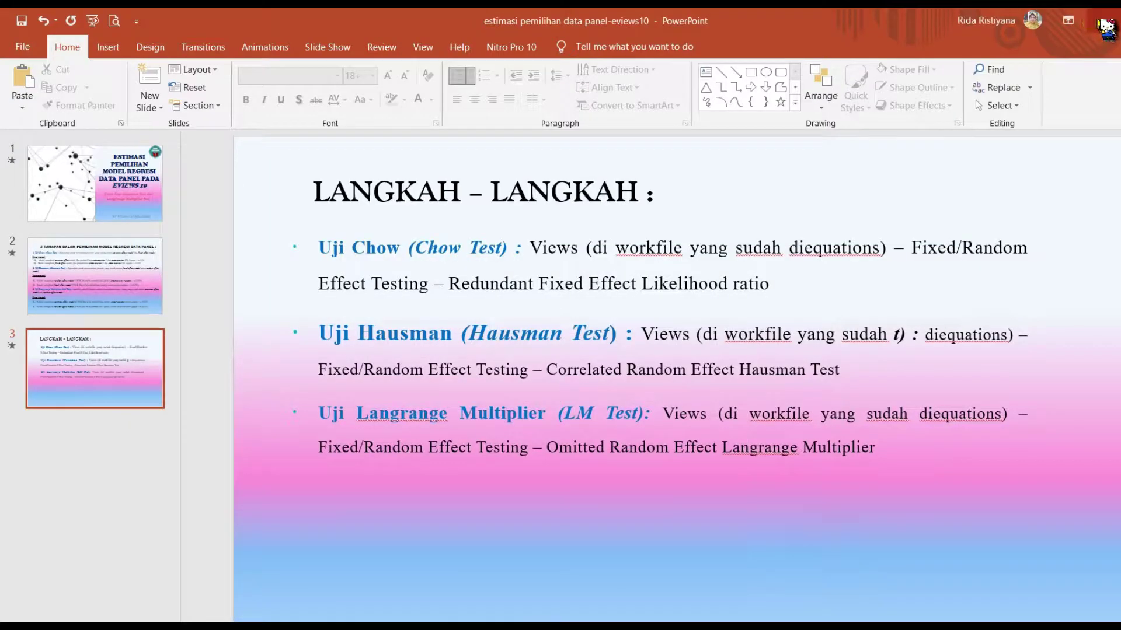
{"action": "left_click", "coordinate": [1102, 21]}
{"action": "right_click", "coordinate": [453, 91]}
{"action": "left_click", "coordinate": [432, 143]}
{"action": "right_click", "coordinate": [423, 101]}
{"action": "left_click", "coordinate": [412, 150]}
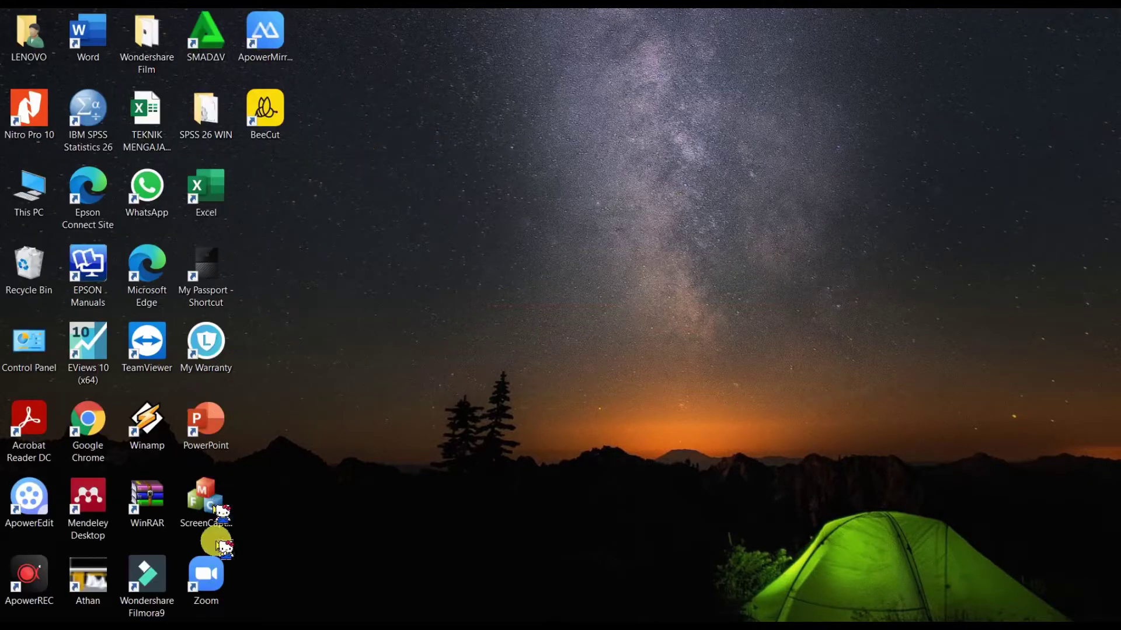
{"action": "double_click", "coordinate": [89, 351]}
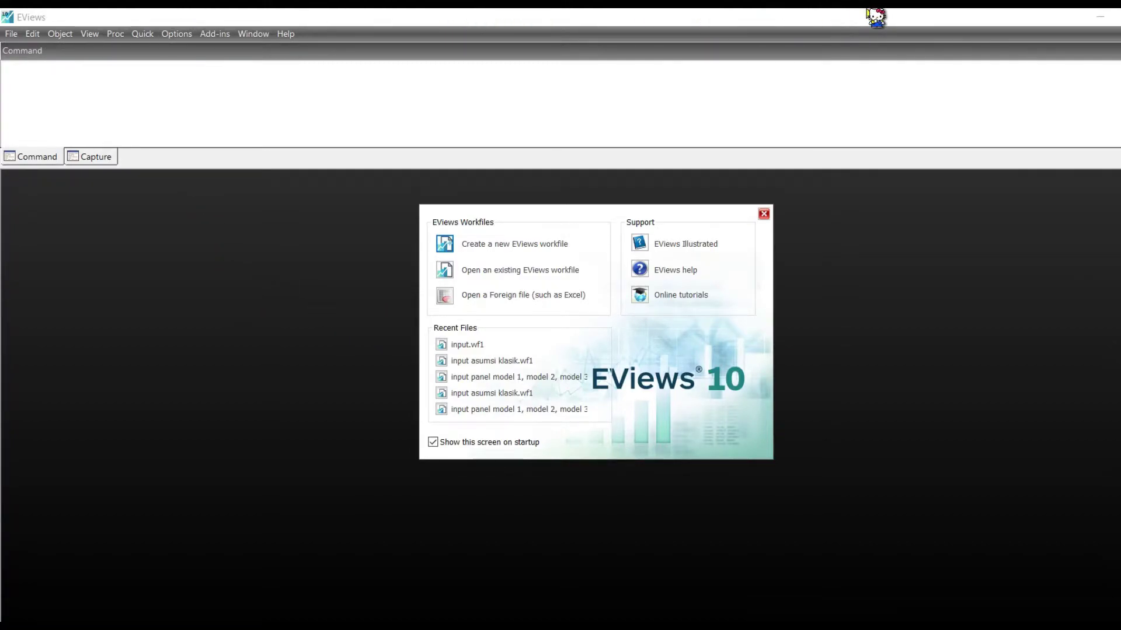
Step: Start a new EViews workfile with Balanced Panel as its structure type
{"action": "left_click", "coordinate": [516, 245]}
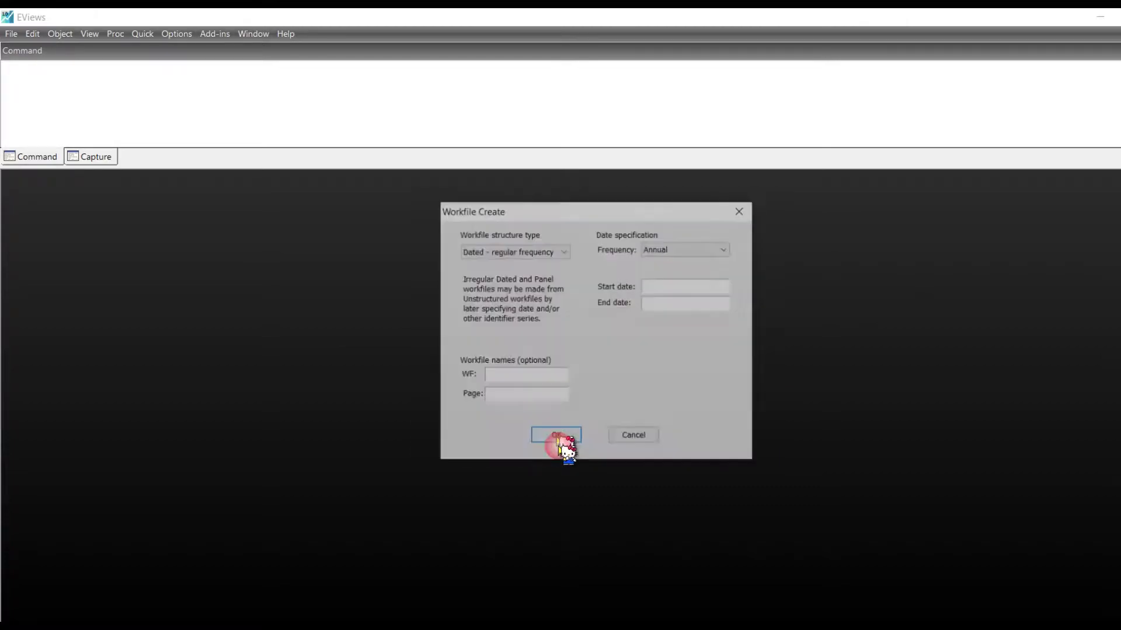
{"action": "left_click", "coordinate": [533, 252]}
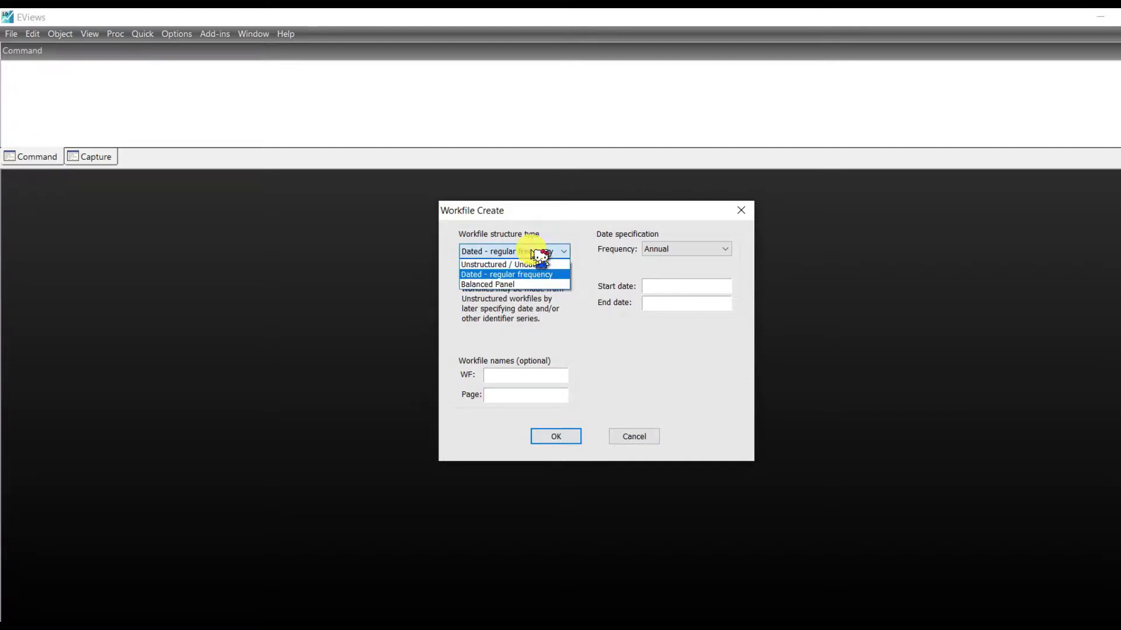
{"action": "left_click", "coordinate": [517, 285]}
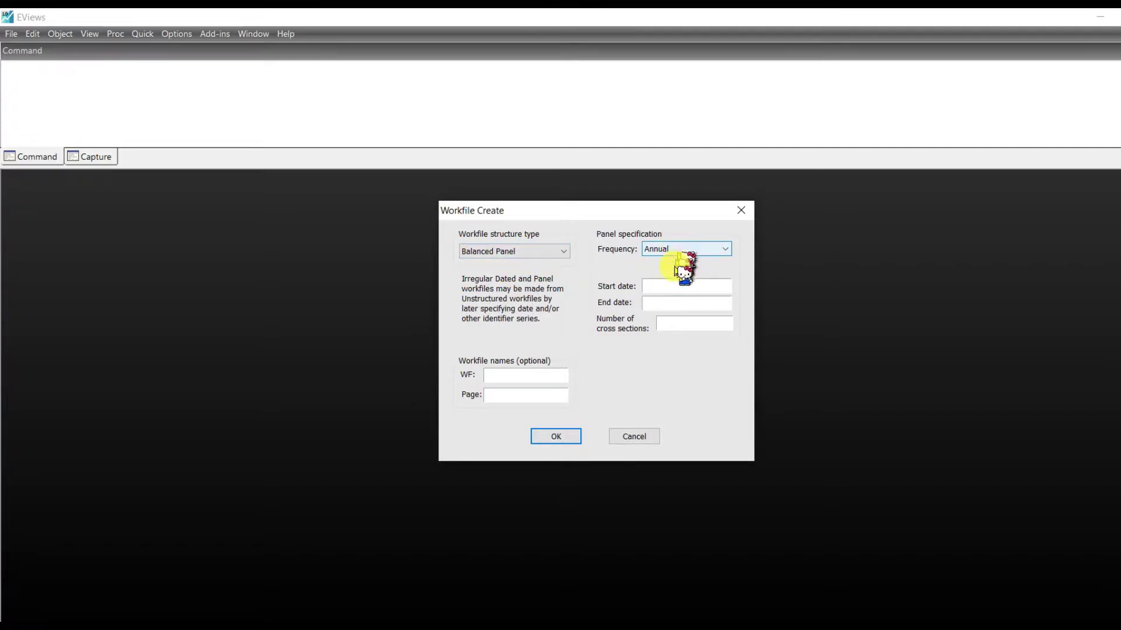
Step: Create the annual panel workfile with start date 2013, end date 2019 and 54 cross sections, and decline the license update
{"action": "left_click", "coordinate": [671, 290]}
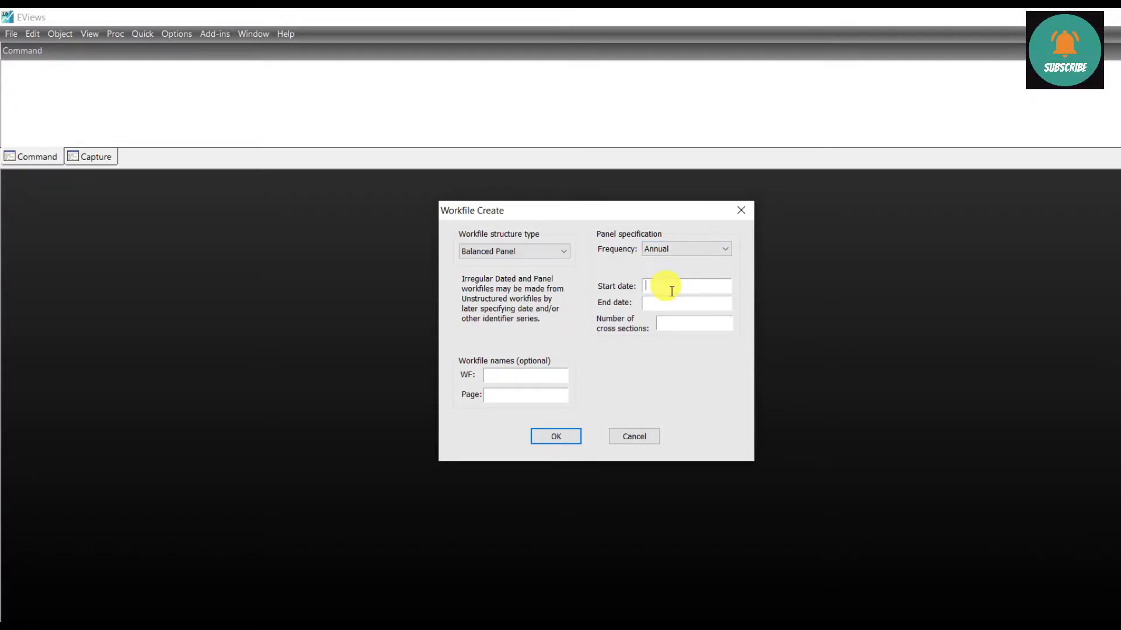
{"action": "type", "text": "2013"}
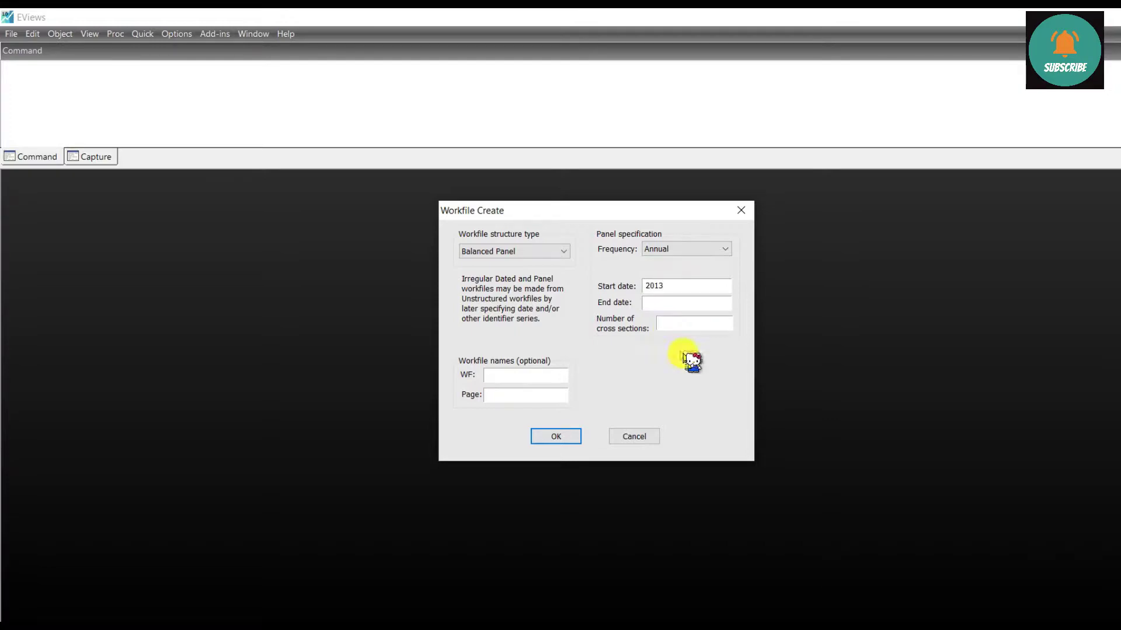
{"action": "left_click", "coordinate": [700, 309]}
{"action": "type", "text": "2019"}
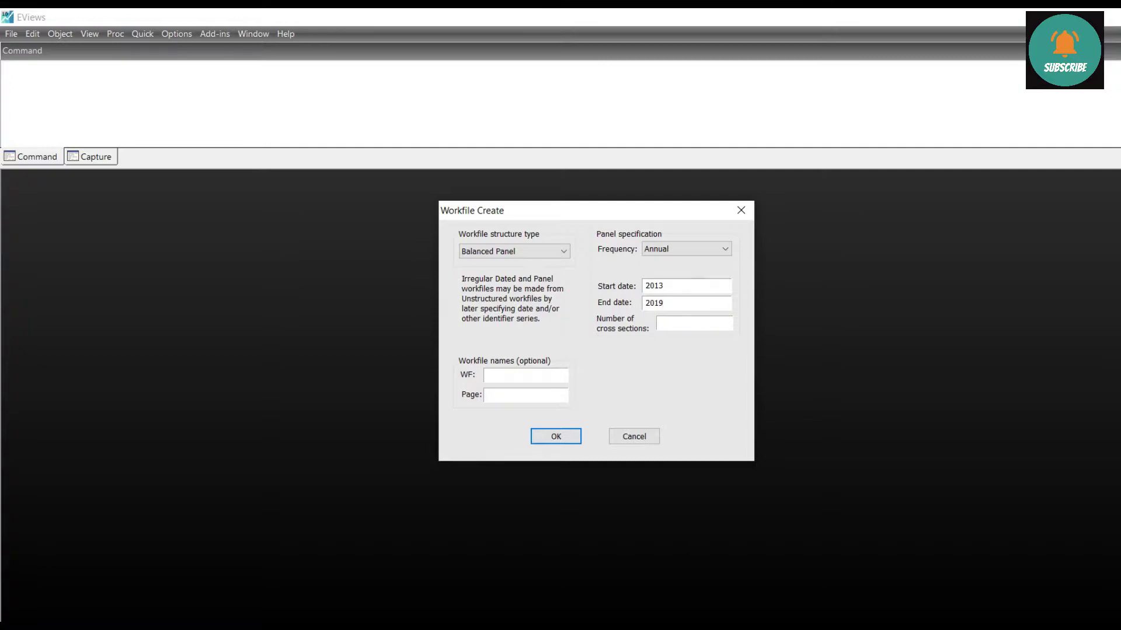
{"action": "left_click", "coordinate": [707, 330]}
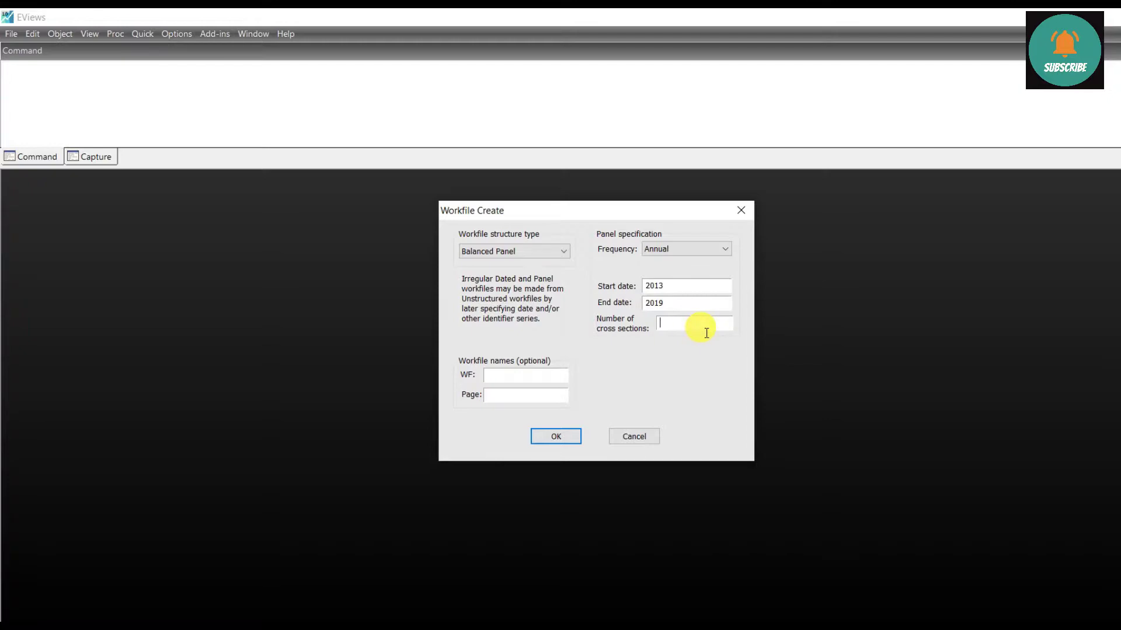
{"action": "type", "text": "54"}
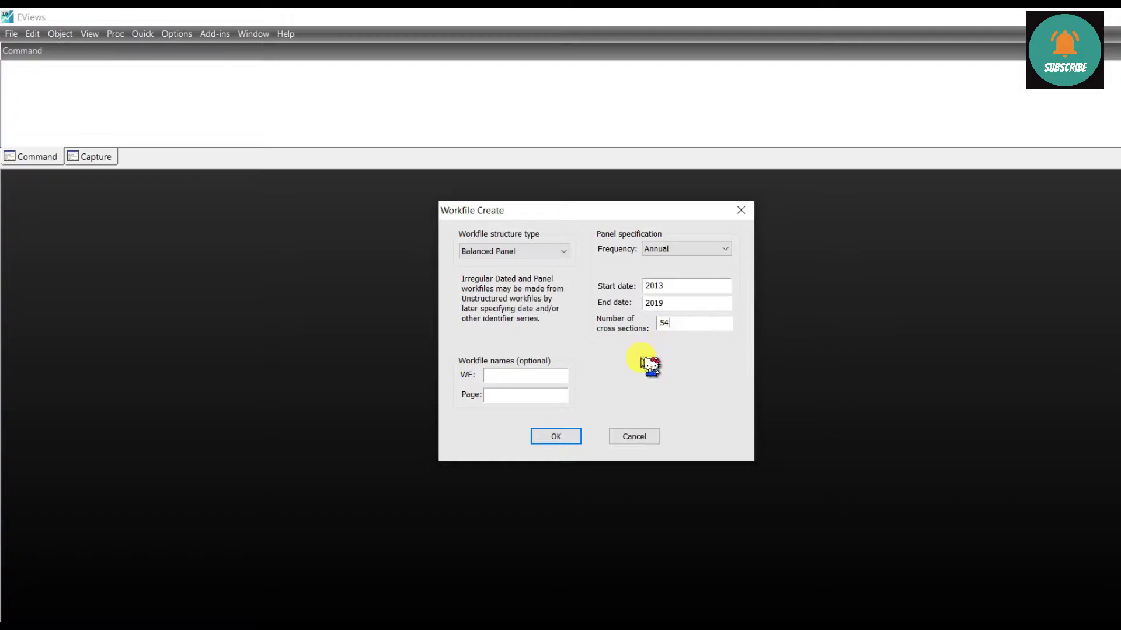
{"action": "left_click", "coordinate": [554, 435]}
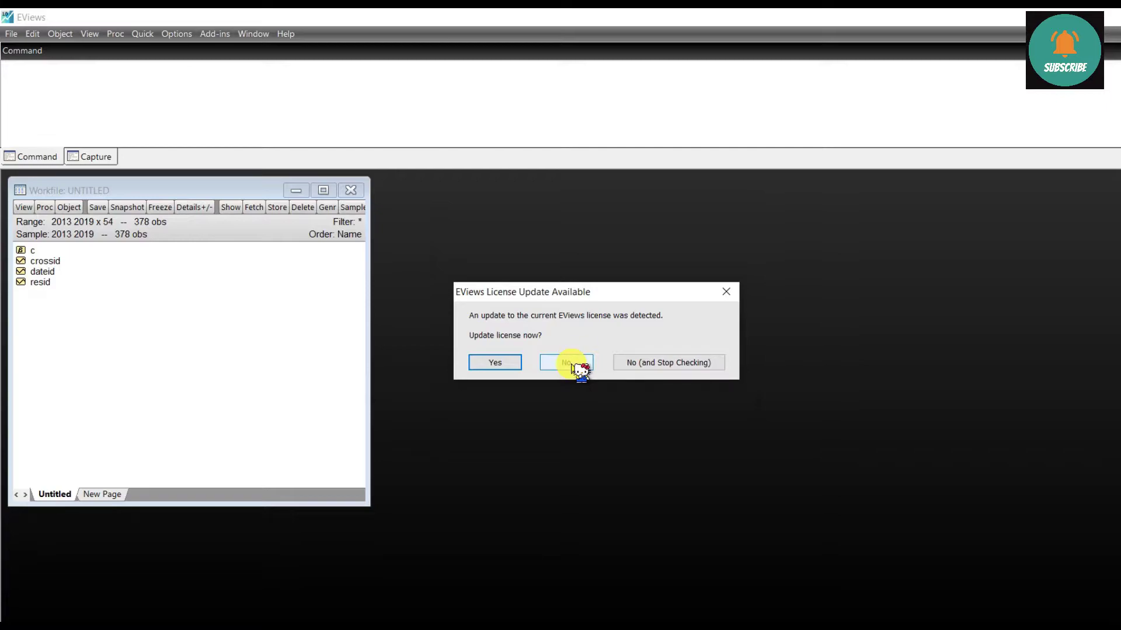
{"action": "left_click", "coordinate": [572, 364]}
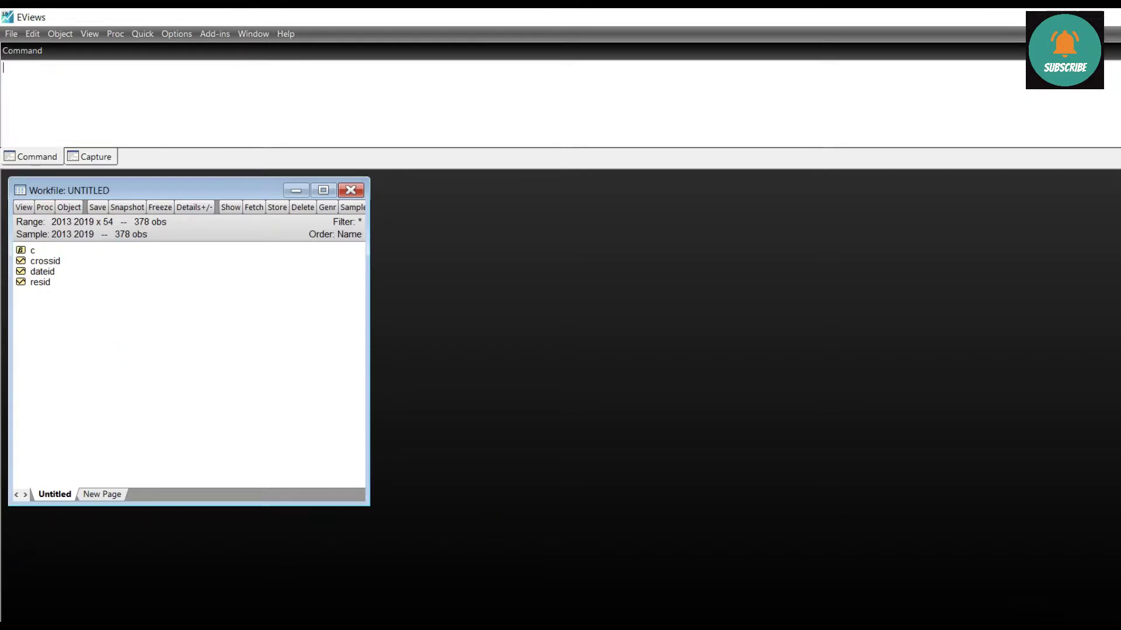
Step: Create a new series object named ta in the untitled workfile
{"action": "key", "text": "alt+Tab"}
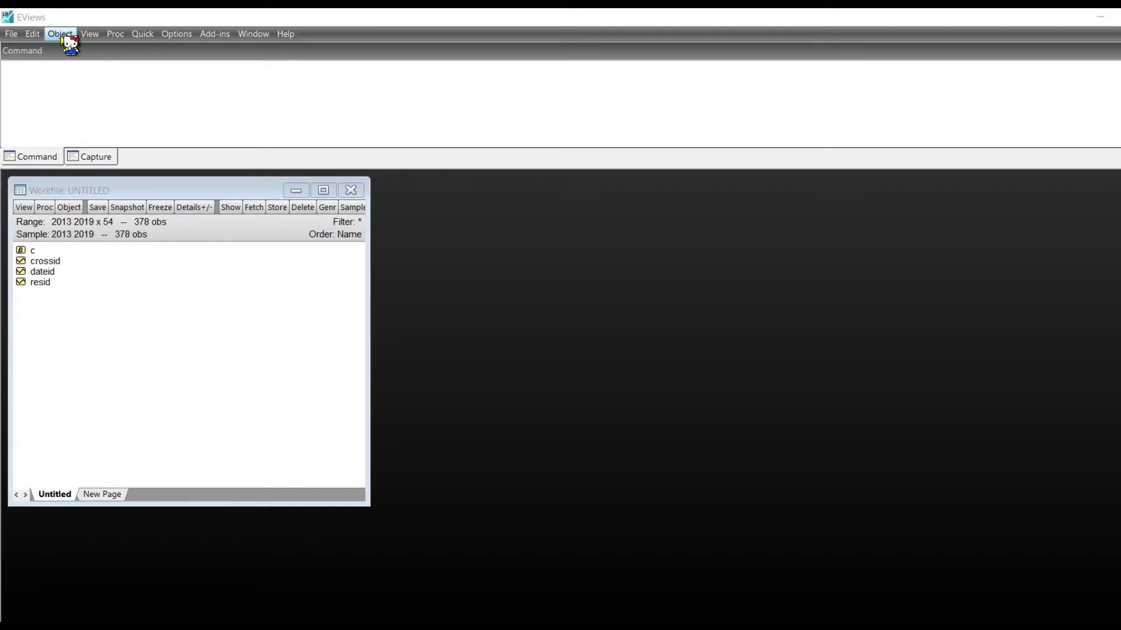
{"action": "left_click", "coordinate": [62, 35]}
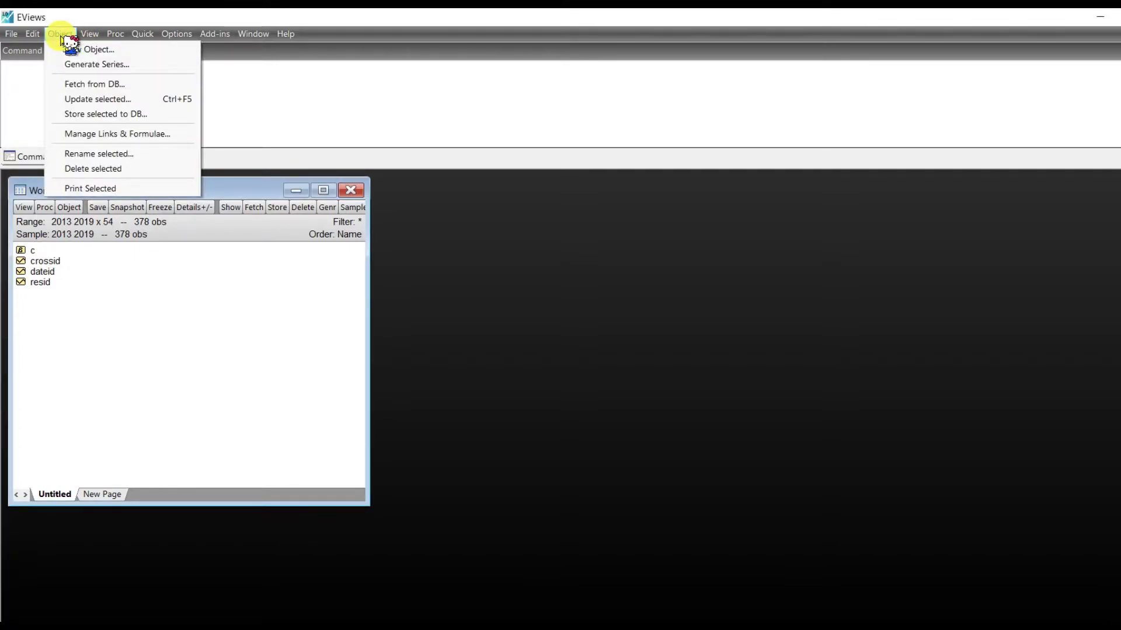
{"action": "left_click", "coordinate": [99, 50]}
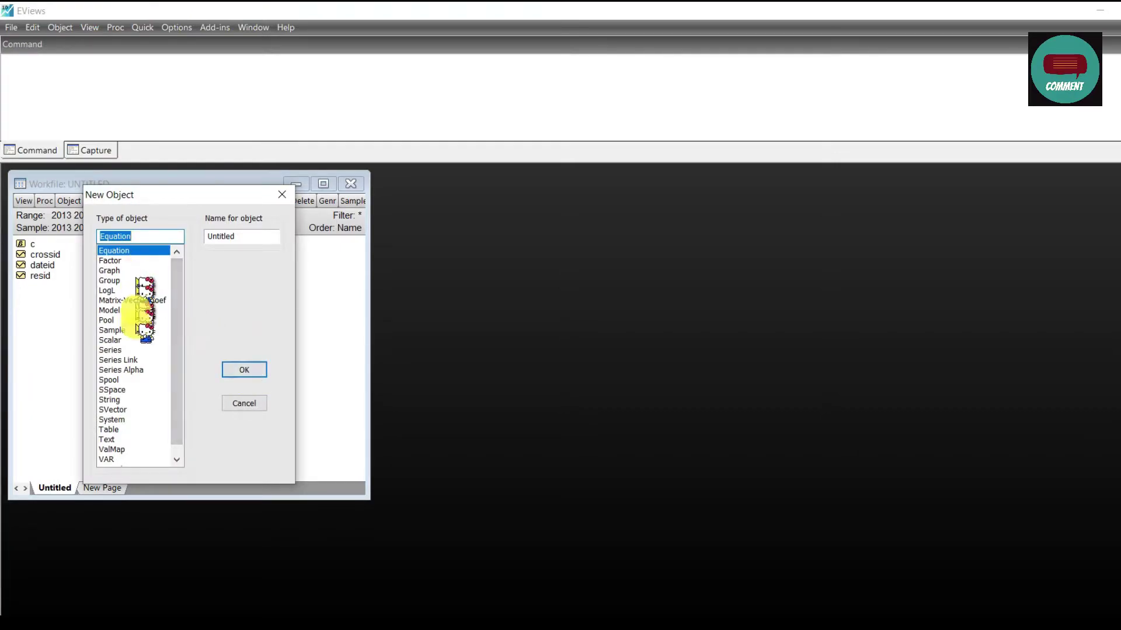
{"action": "left_click", "coordinate": [118, 351]}
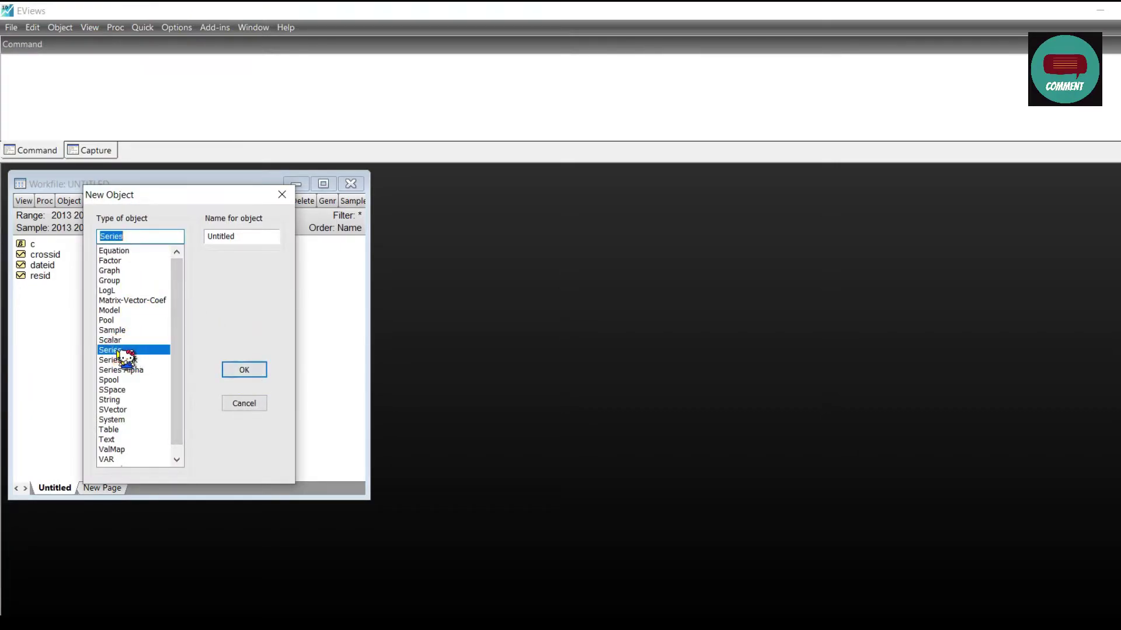
{"action": "double_click", "coordinate": [257, 237]}
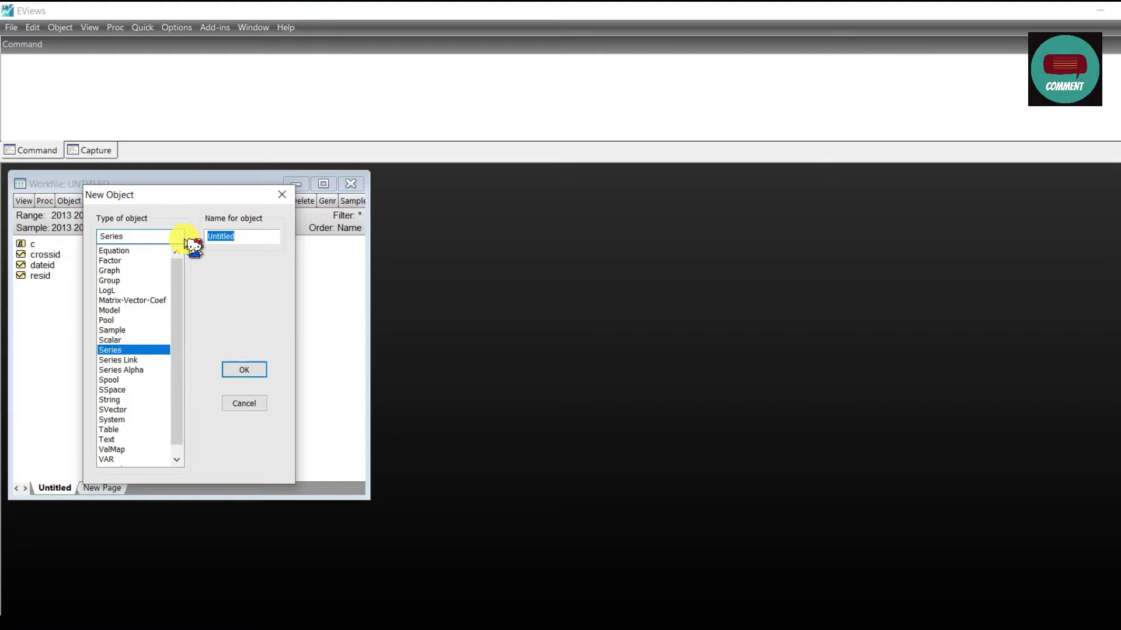
{"action": "type", "text": "ta"}
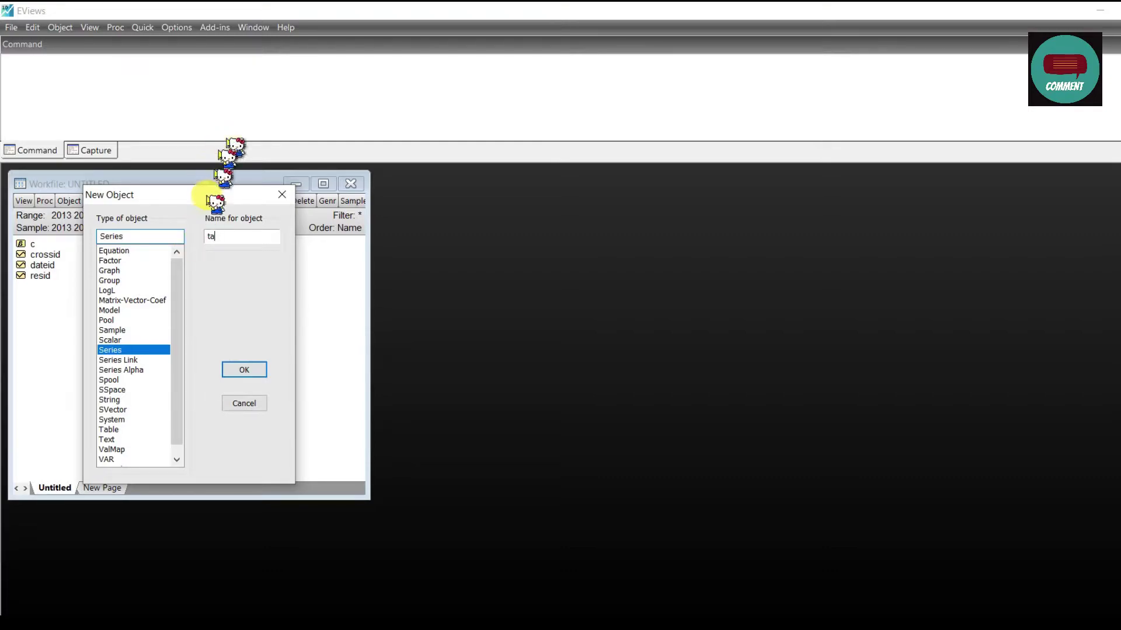
{"action": "left_click", "coordinate": [244, 370]}
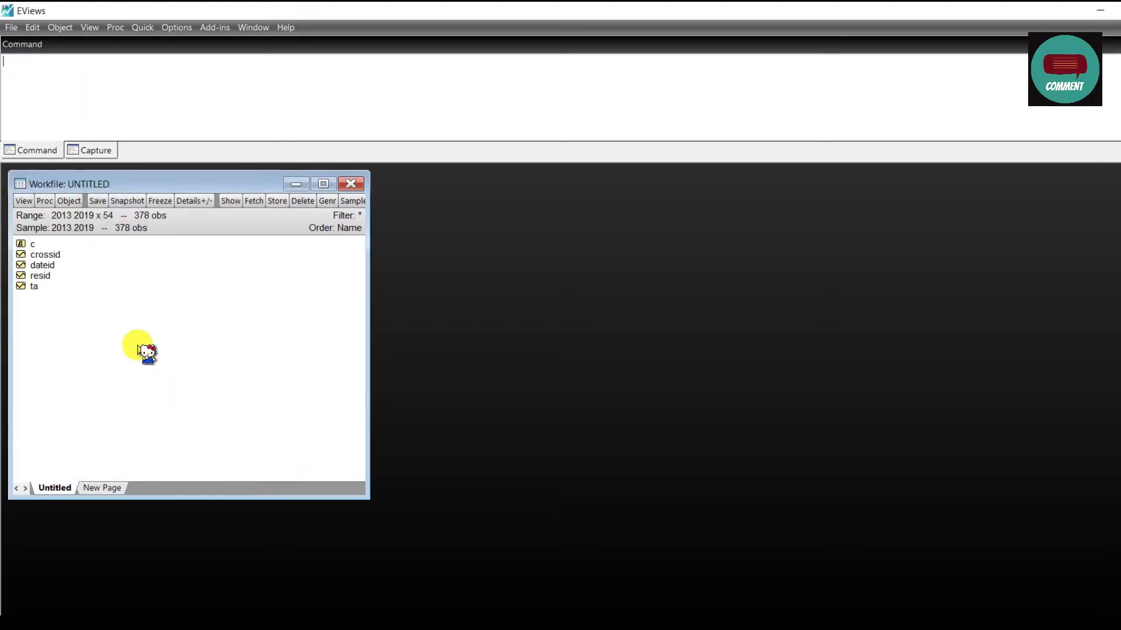
Step: Copy the ta series and paste it into the workfile as a new series named kom
{"action": "left_click", "coordinate": [37, 287]}
{"action": "left_click", "coordinate": [37, 288]}
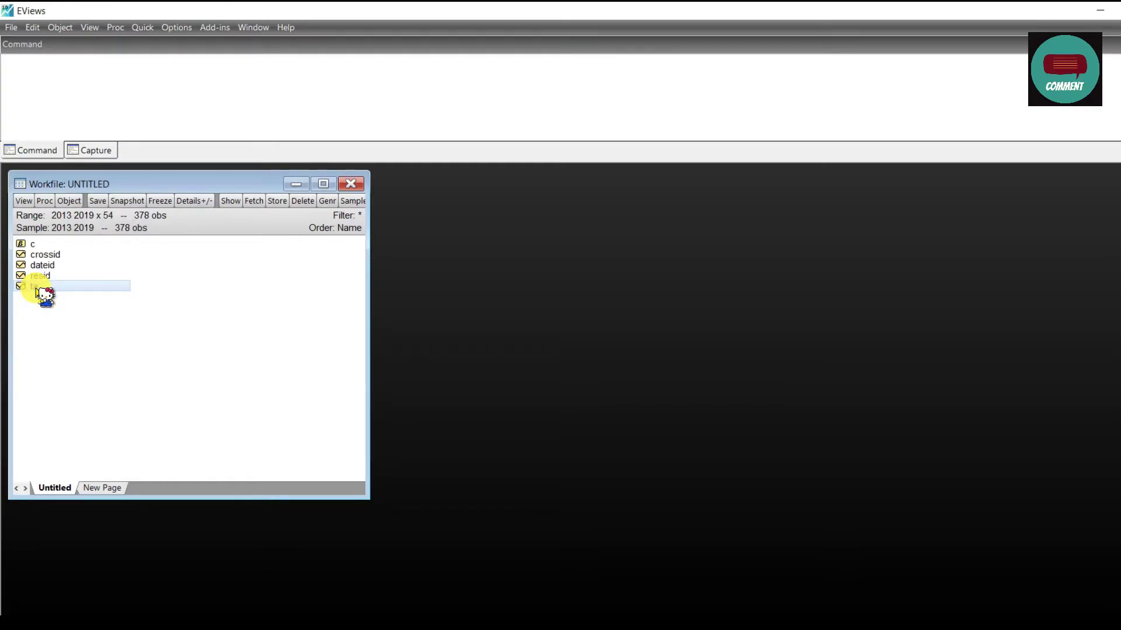
{"action": "right_click", "coordinate": [37, 288]}
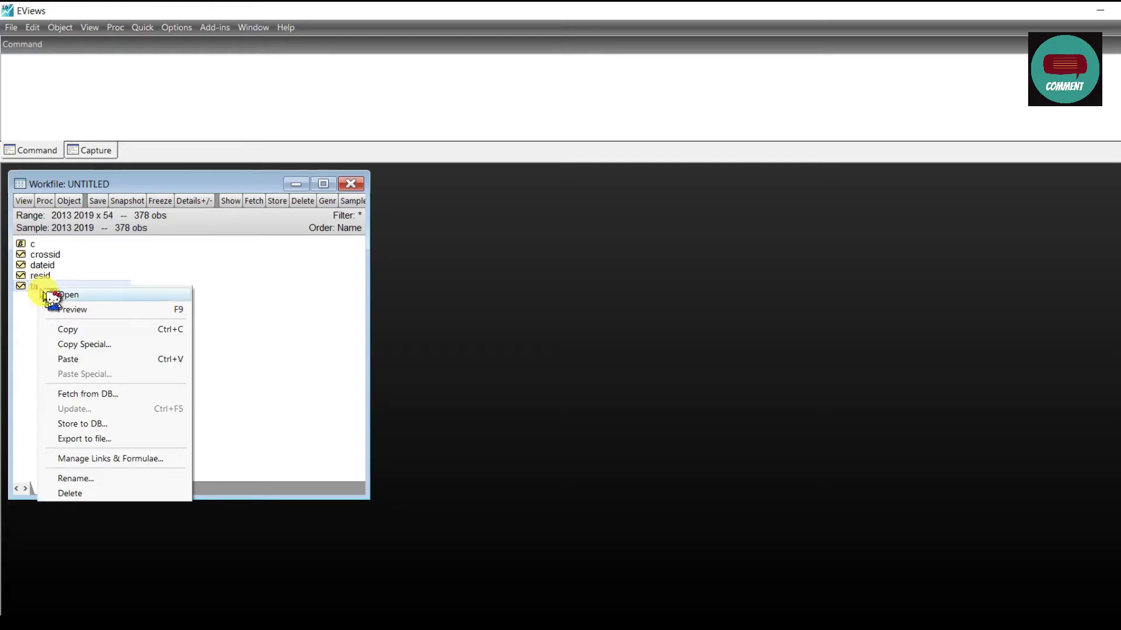
{"action": "left_click", "coordinate": [87, 329]}
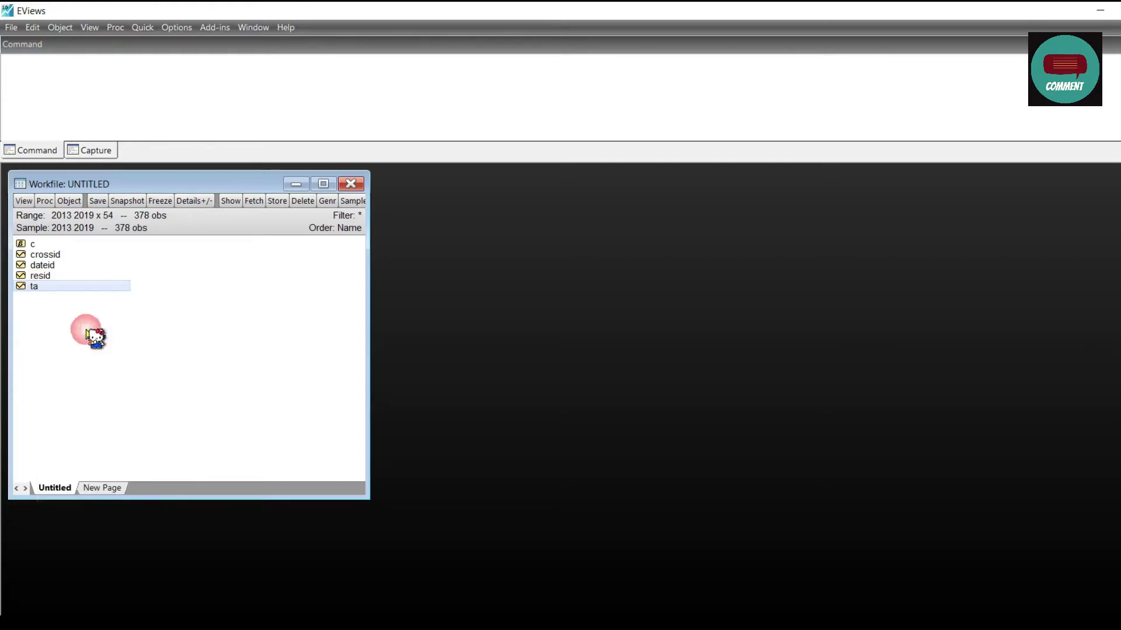
{"action": "right_click", "coordinate": [119, 307]}
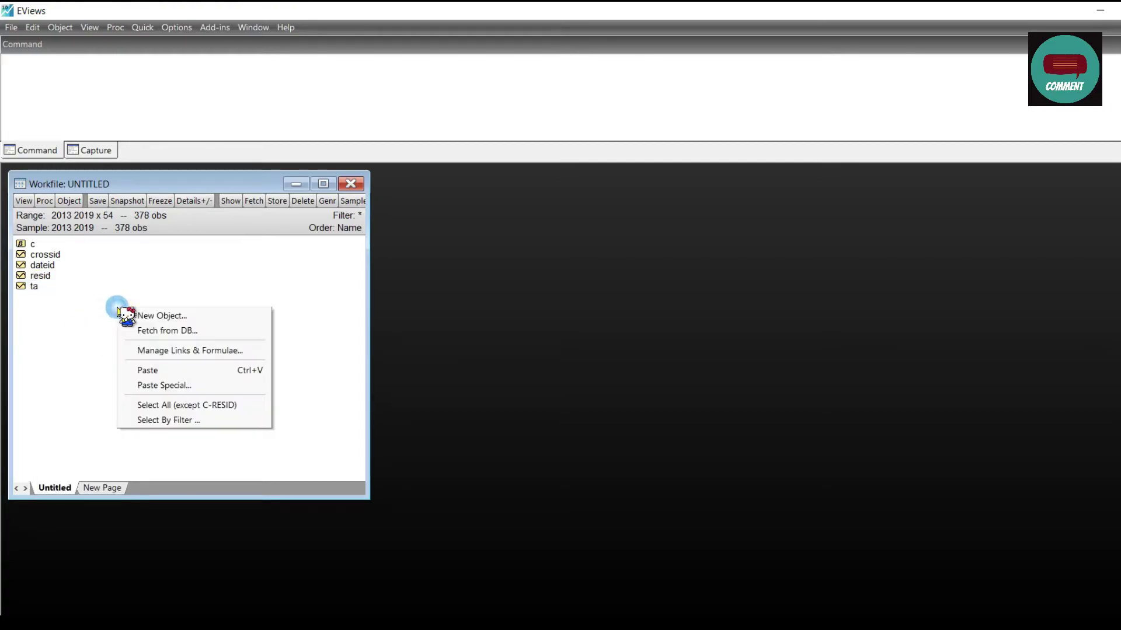
{"action": "left_click", "coordinate": [170, 371]}
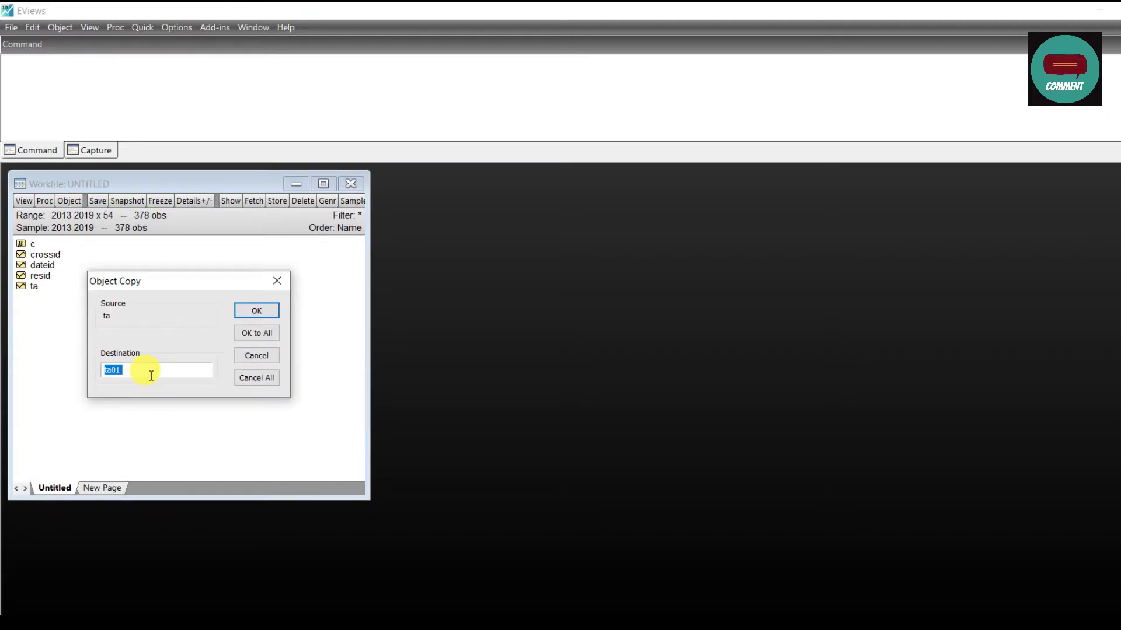
{"action": "type", "text": "kom"}
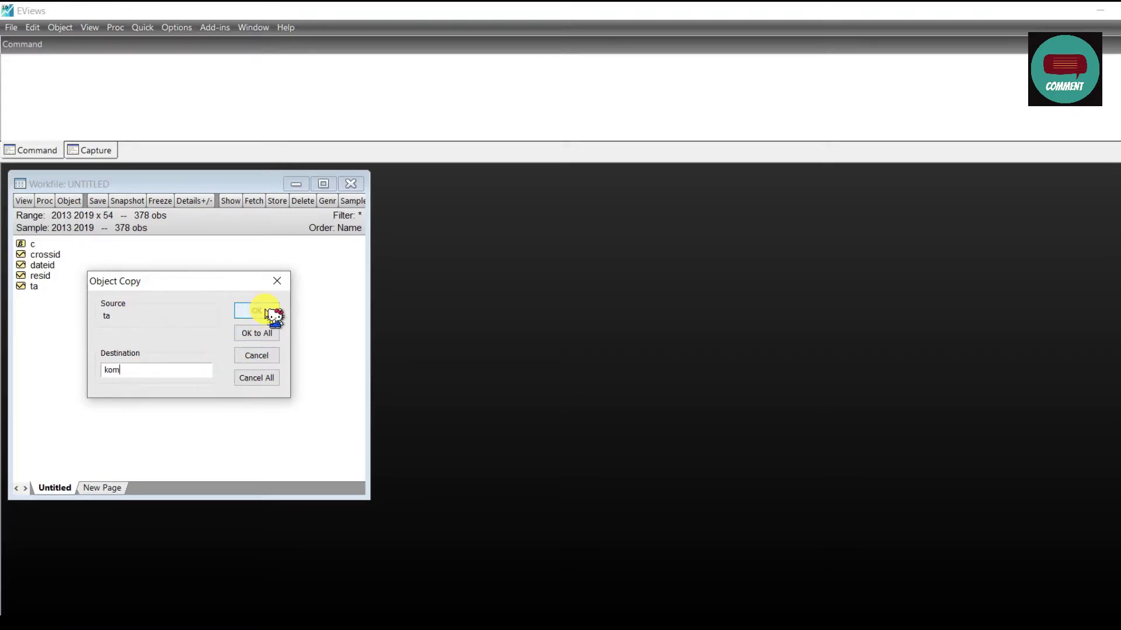
{"action": "left_click", "coordinate": [266, 311]}
Step: Paste another copy of the ta series into the workfile under the name lev
{"action": "right_click", "coordinate": [168, 301]}
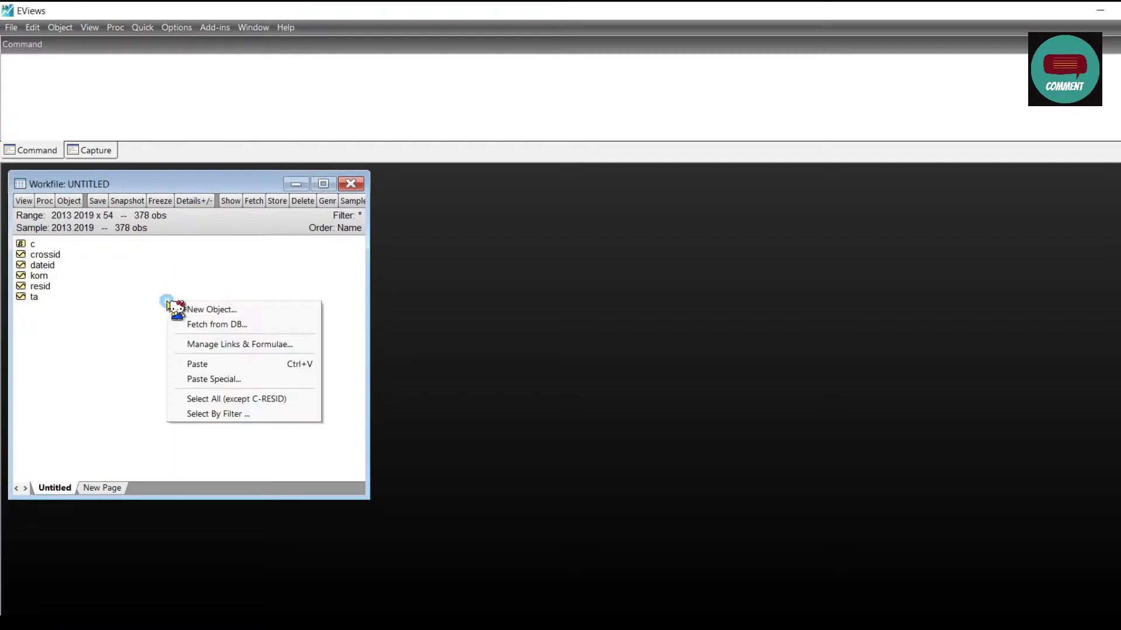
{"action": "left_click", "coordinate": [232, 364]}
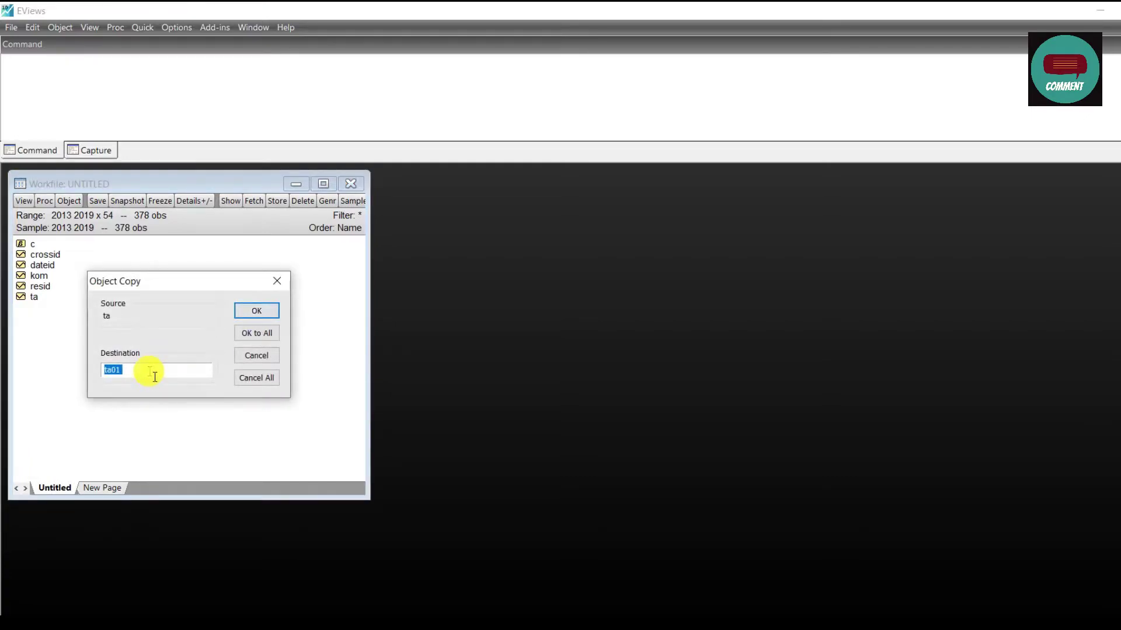
{"action": "type", "text": "lev"}
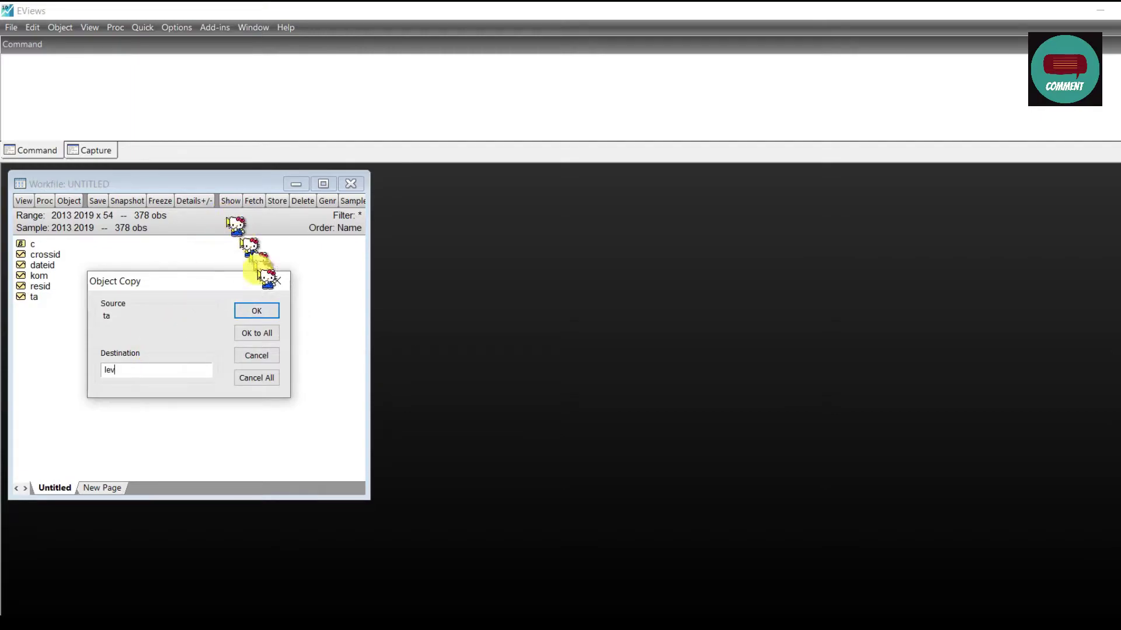
{"action": "left_click", "coordinate": [257, 311]}
Step: Paste a further copy of the ta series into the workfile, naming it sg
{"action": "right_click", "coordinate": [175, 318]}
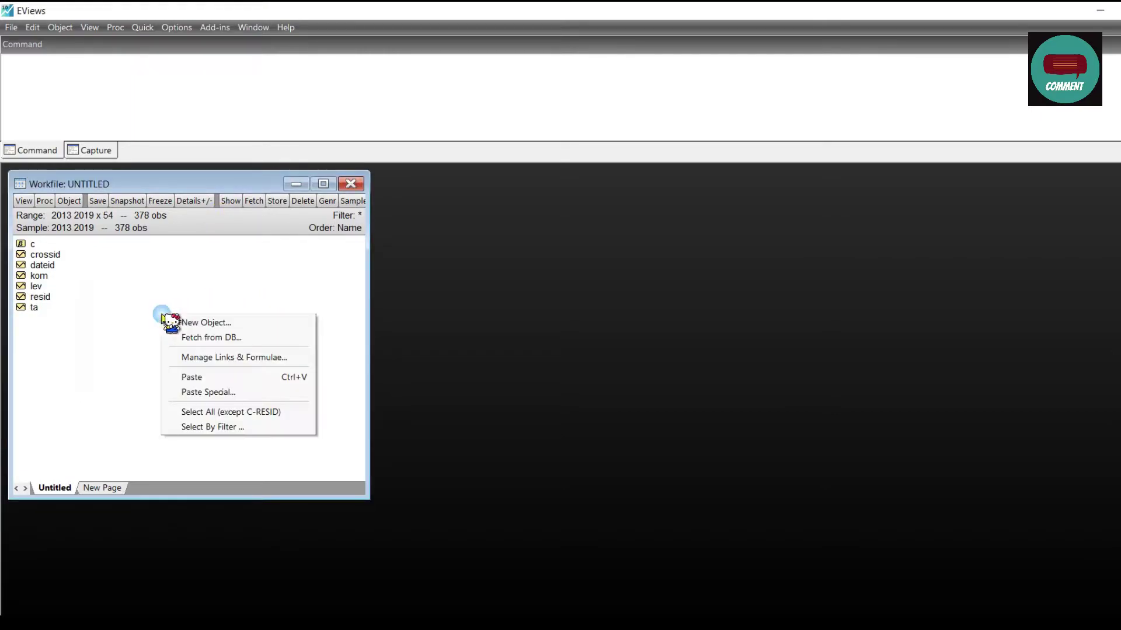
{"action": "left_click", "coordinate": [219, 376]}
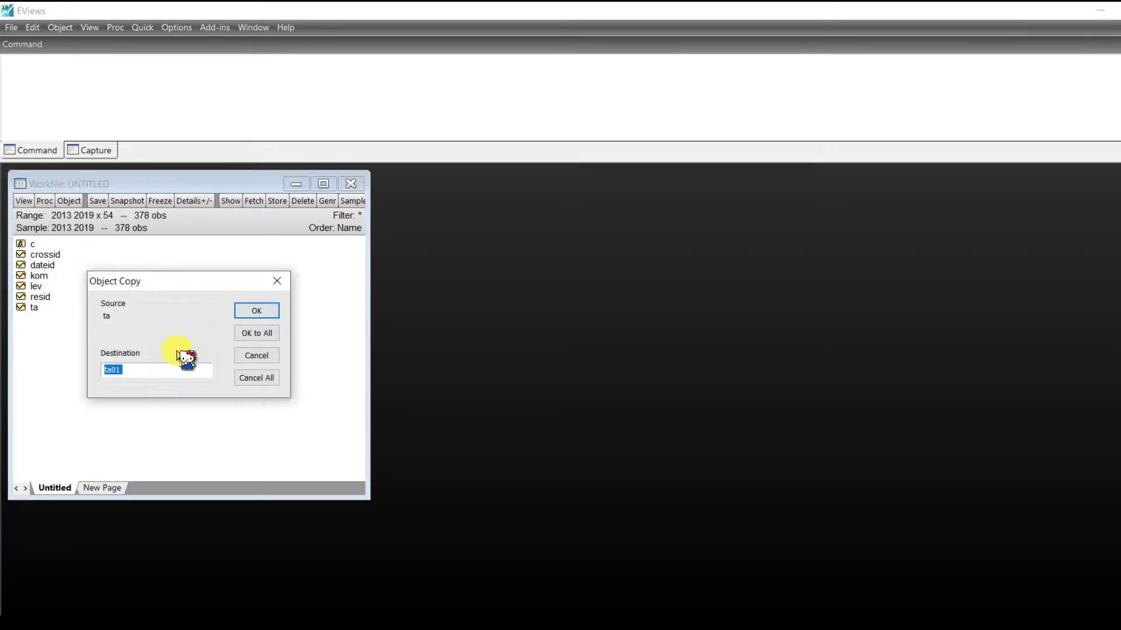
{"action": "type", "text": "sg"}
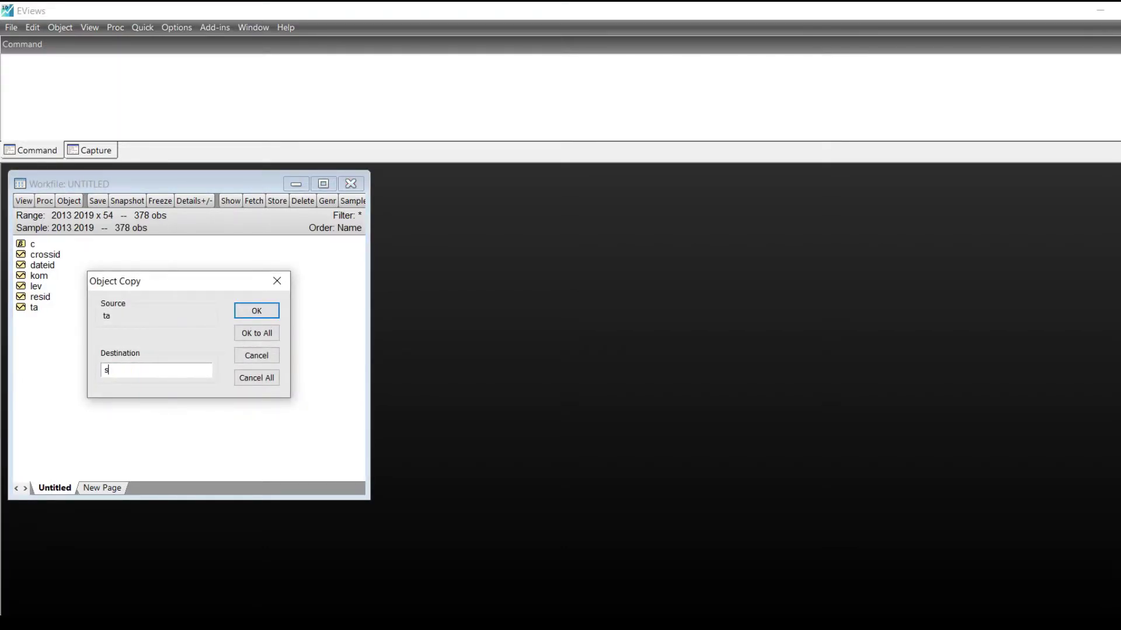
{"action": "left_click", "coordinate": [254, 311]}
Step: Paste one more copy of the ta series into the workfile as prof
{"action": "right_click", "coordinate": [136, 312]}
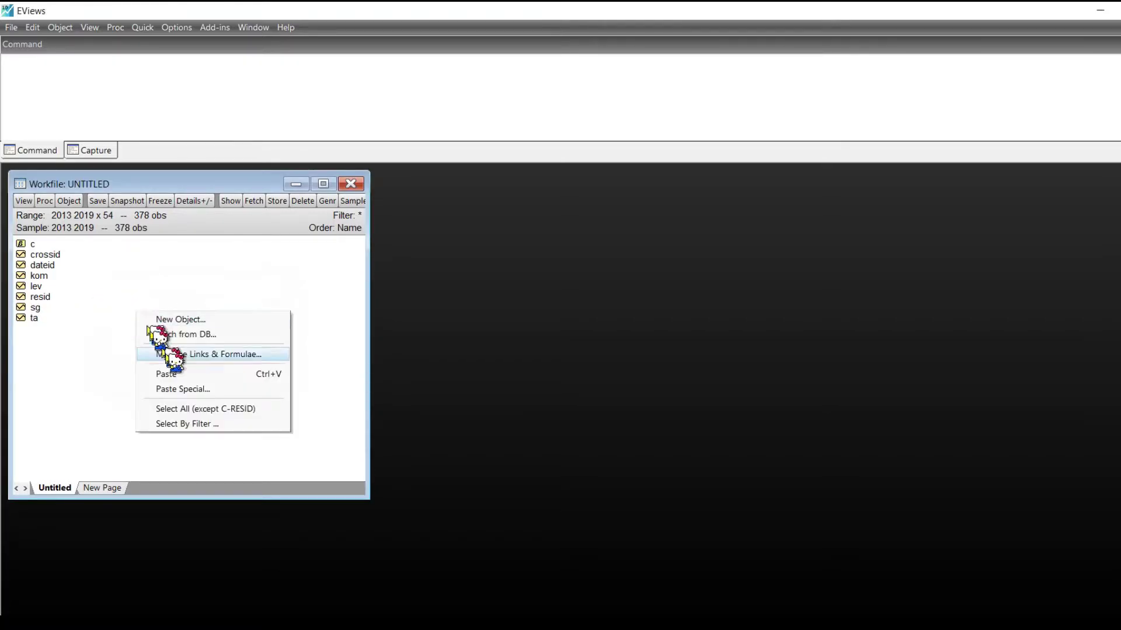
{"action": "left_click", "coordinate": [207, 375]}
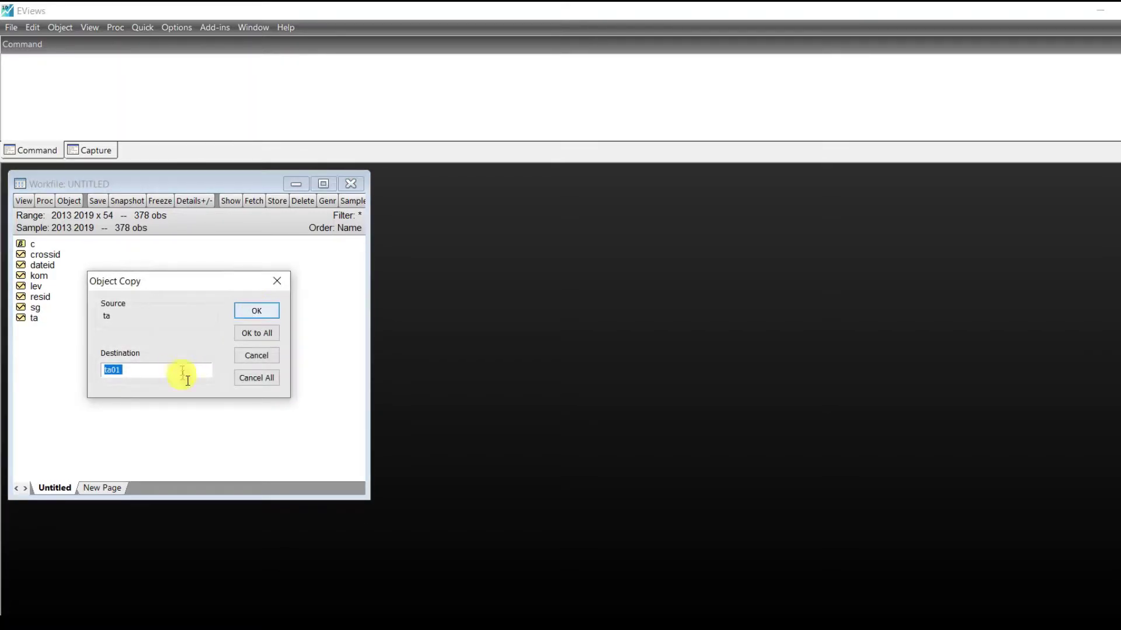
{"action": "type", "text": "prof"}
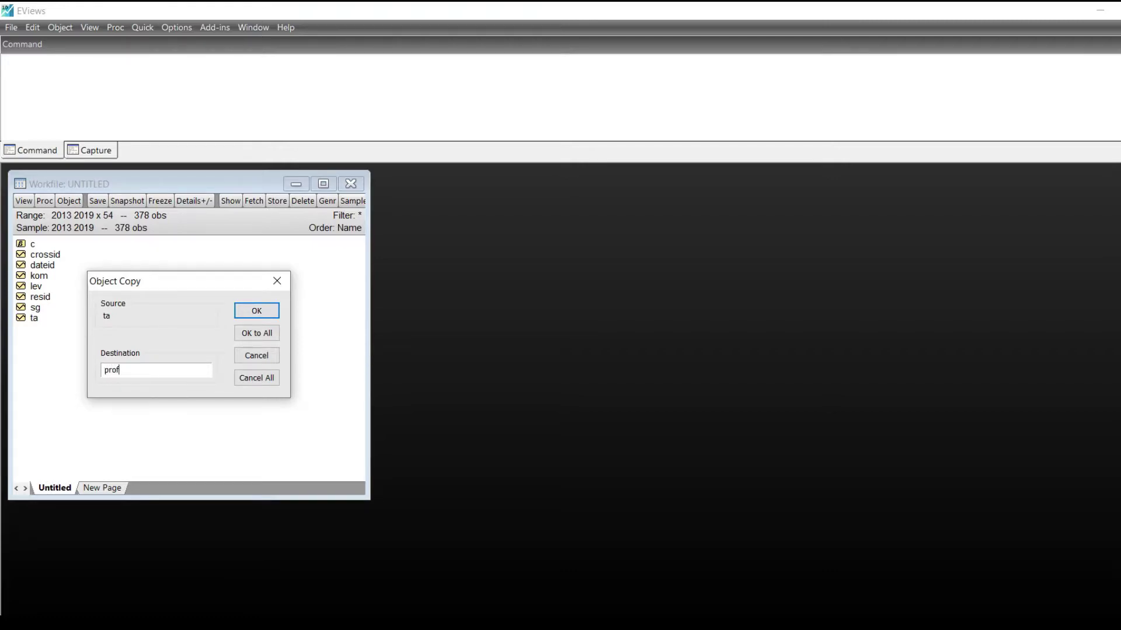
{"action": "left_click", "coordinate": [257, 310]}
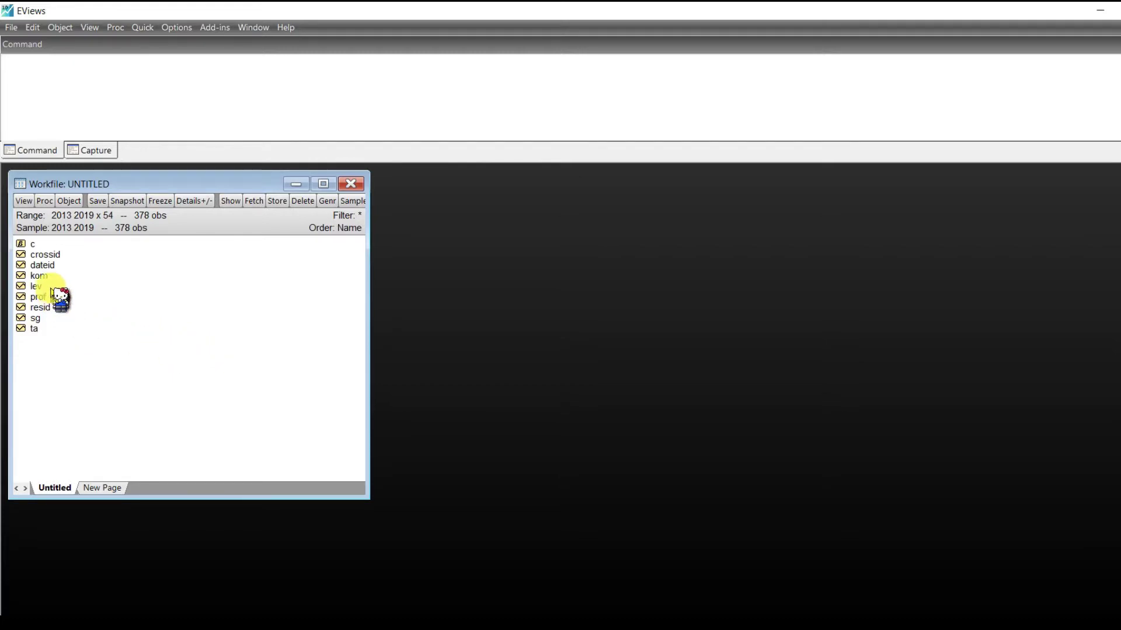
Step: Select the series ta, kom, lev, sg and prof in that order and open them together as a group
{"action": "left_click", "coordinate": [39, 331]}
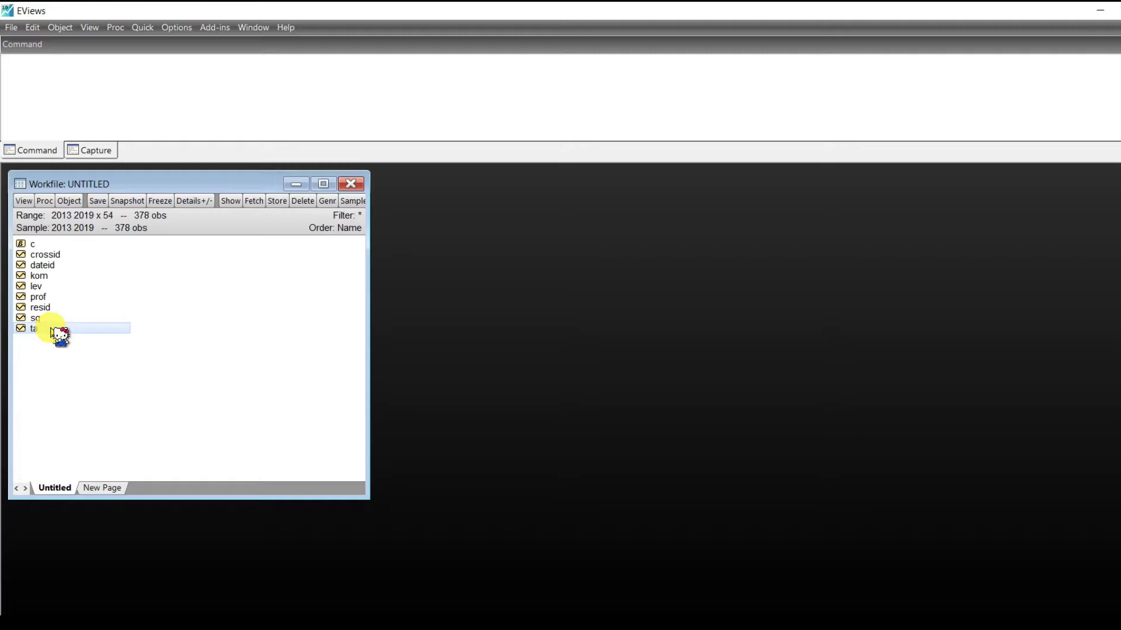
{"action": "left_click", "coordinate": [46, 276], "text": "ctrl"}
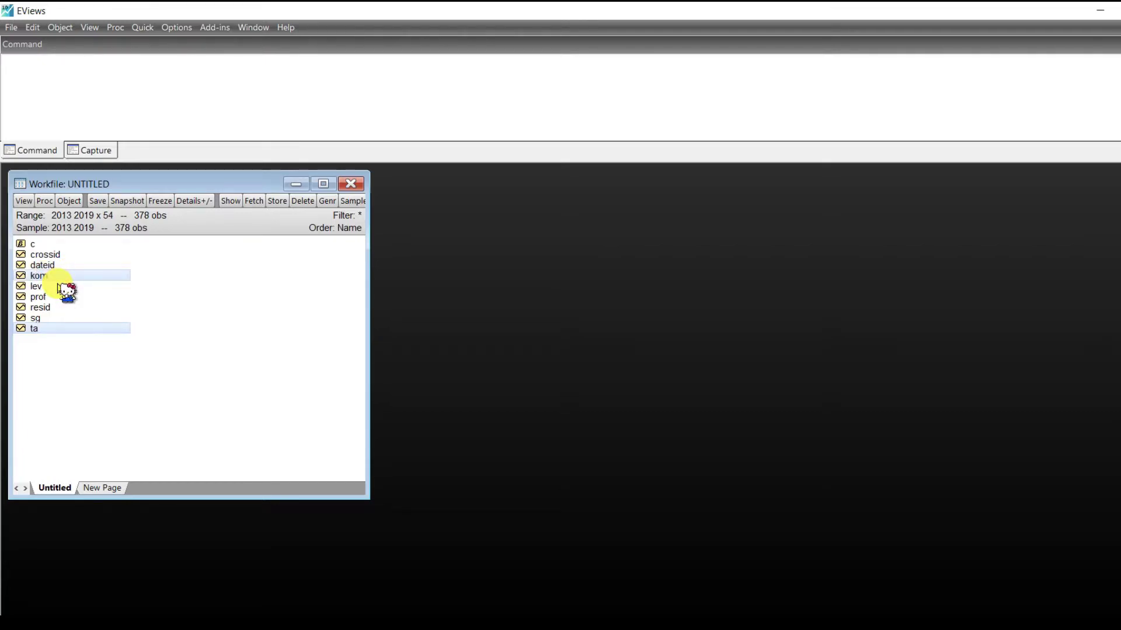
{"action": "left_click", "coordinate": [56, 286], "text": "ctrl"}
{"action": "left_click", "coordinate": [51, 319], "text": "ctrl"}
{"action": "left_click", "coordinate": [71, 297], "text": "ctrl"}
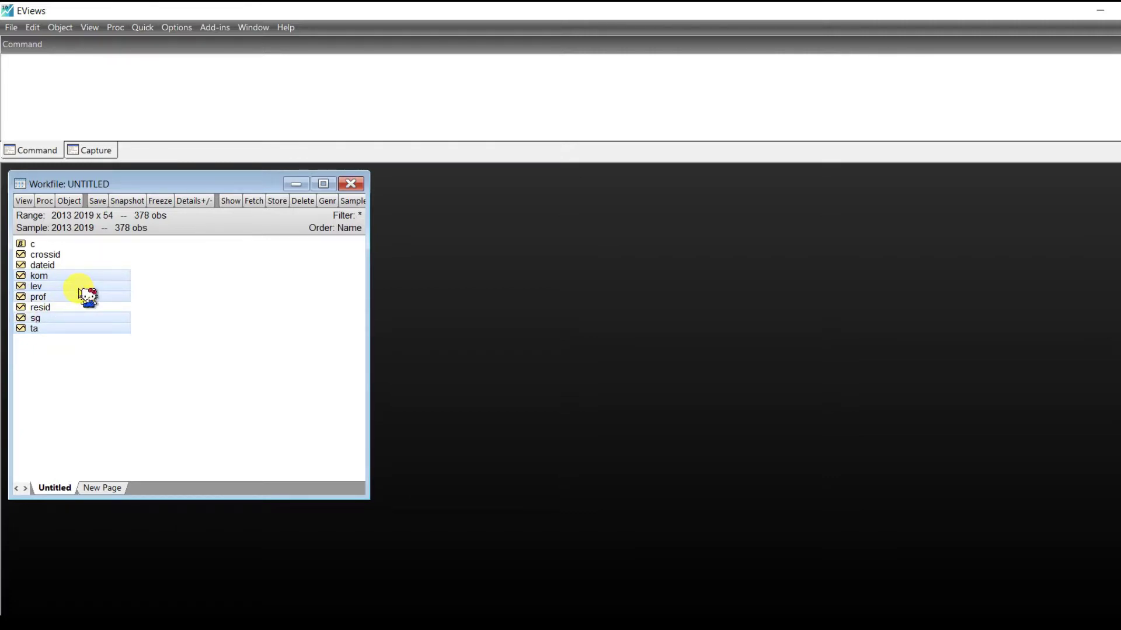
{"action": "right_click", "coordinate": [79, 290]}
{"action": "mouse_move", "coordinate": [146, 297]}
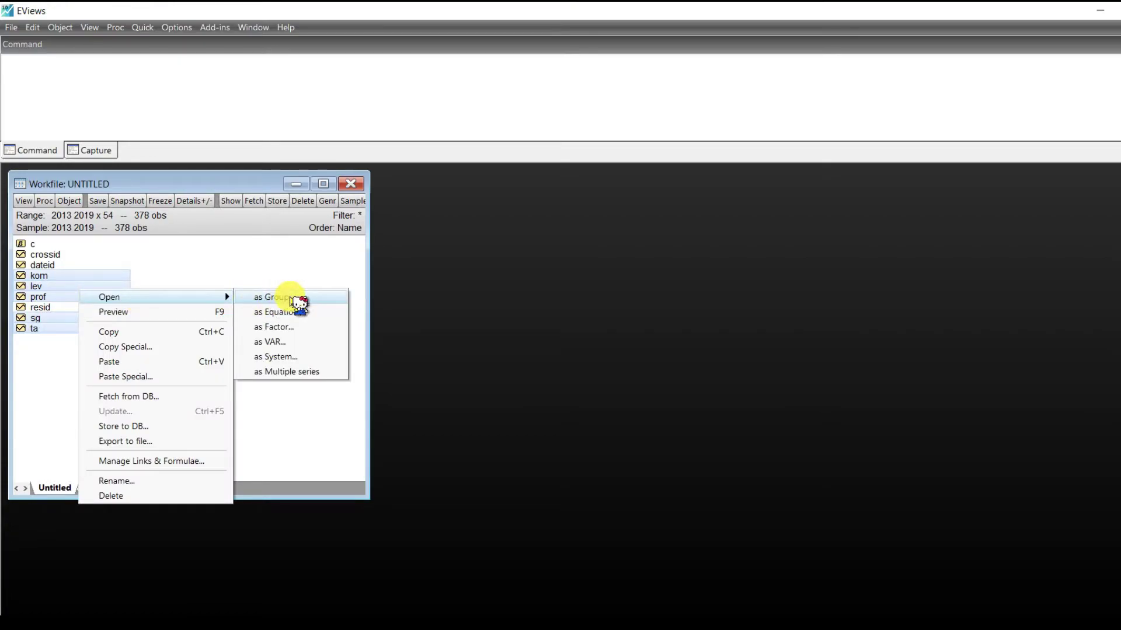
{"action": "left_click", "coordinate": [293, 302]}
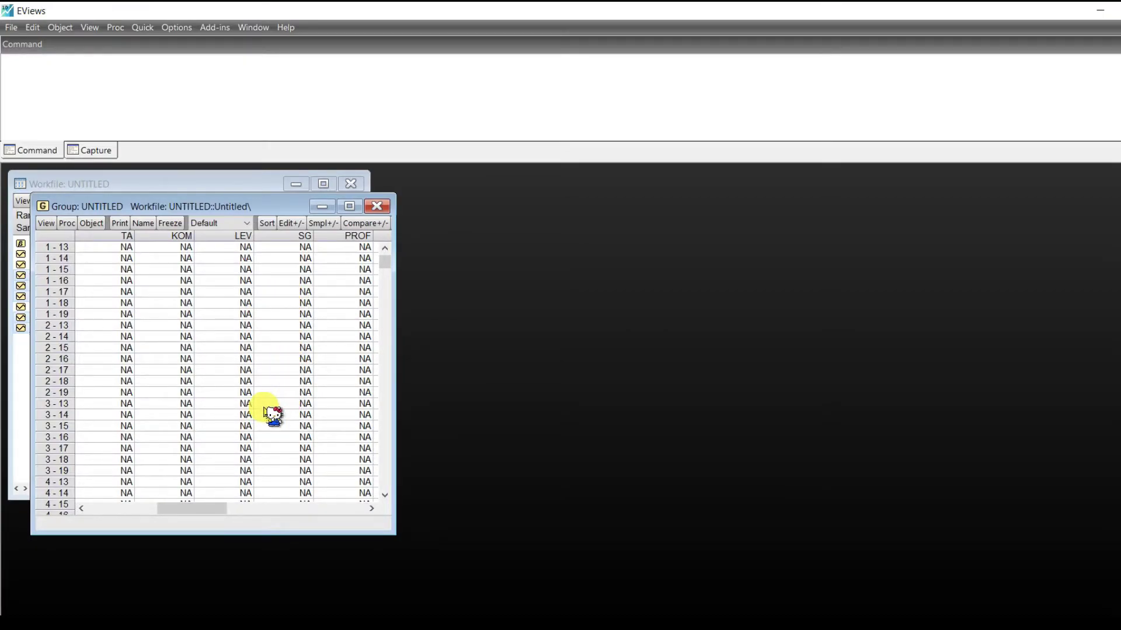
Step: Switch to the Excel tabulation and select all TA, KOM, LEV, SG and PROF values in F4:J381
{"action": "left_click", "coordinate": [251, 623]}
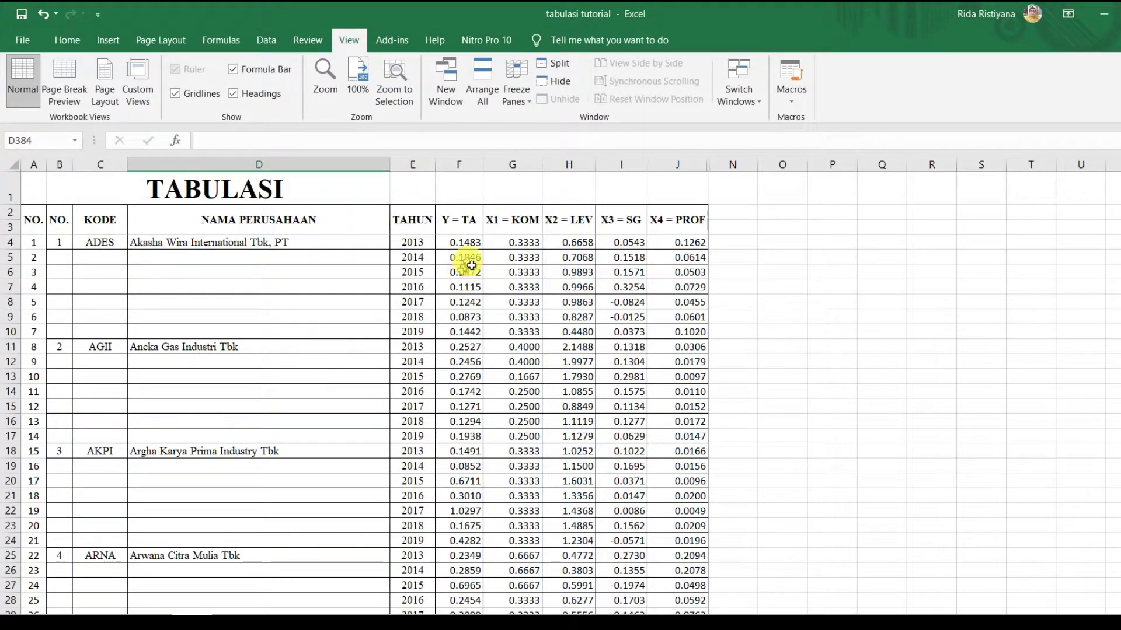
{"action": "left_click_drag", "start_coordinate": [465, 242], "coordinate": [692, 267]}
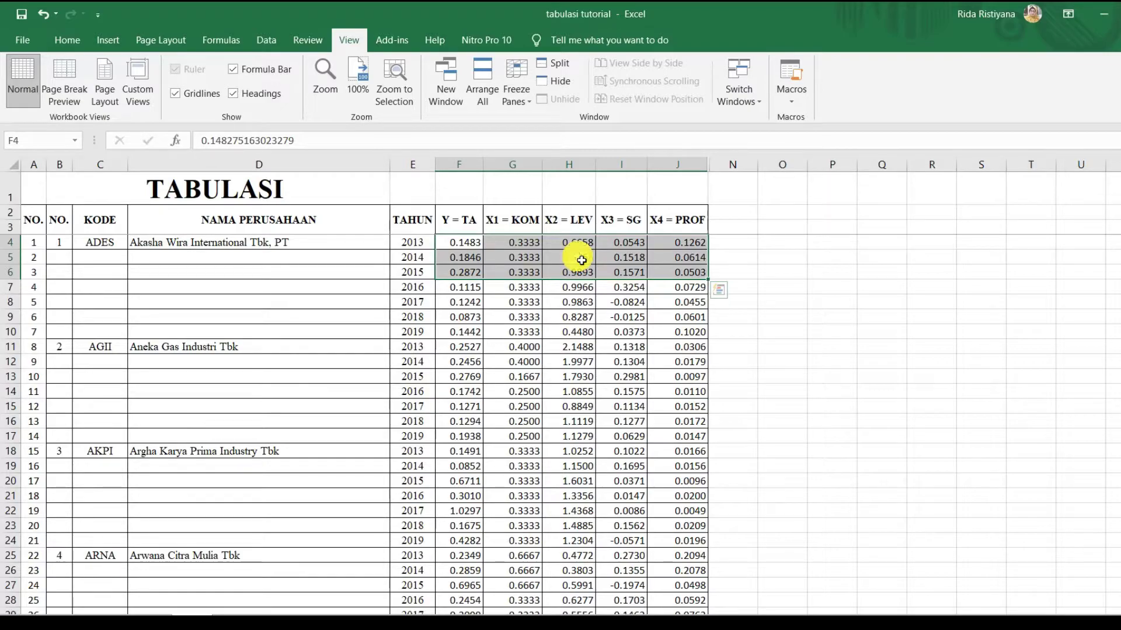
{"action": "key", "text": "ctrl+shift+Down"}
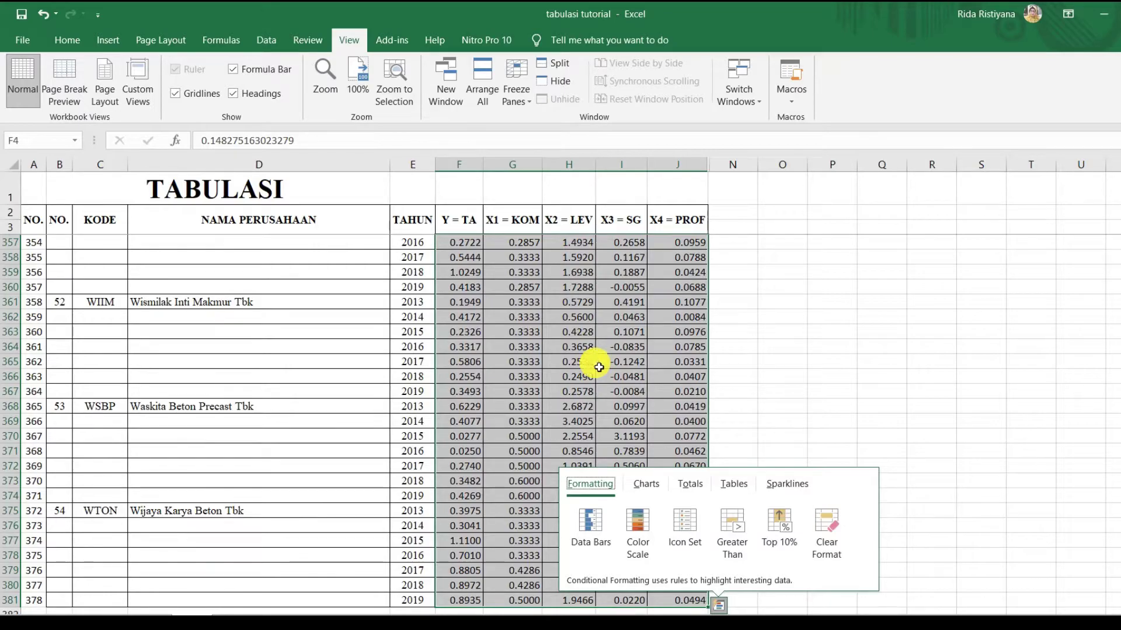
Step: Switch back to EViews, put the group table in edit mode and try to paste at the TA cell of observation 1 - 13
{"action": "left_click", "coordinate": [458, 622]}
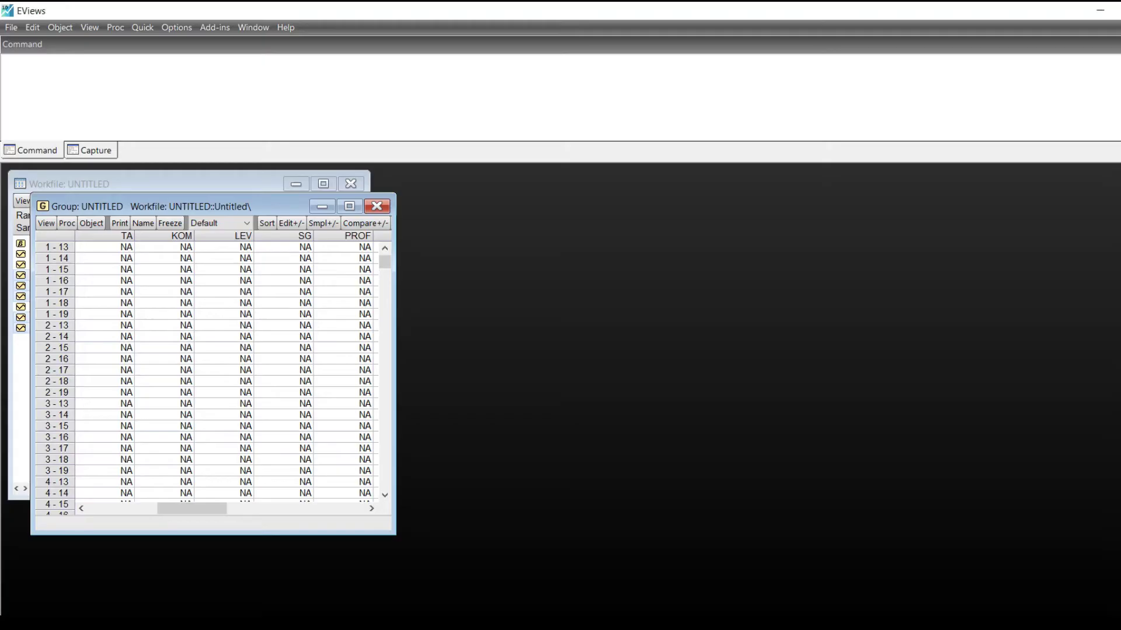
{"action": "scroll", "coordinate": [150, 283], "scroll_direction": "up", "scroll_amount": 1}
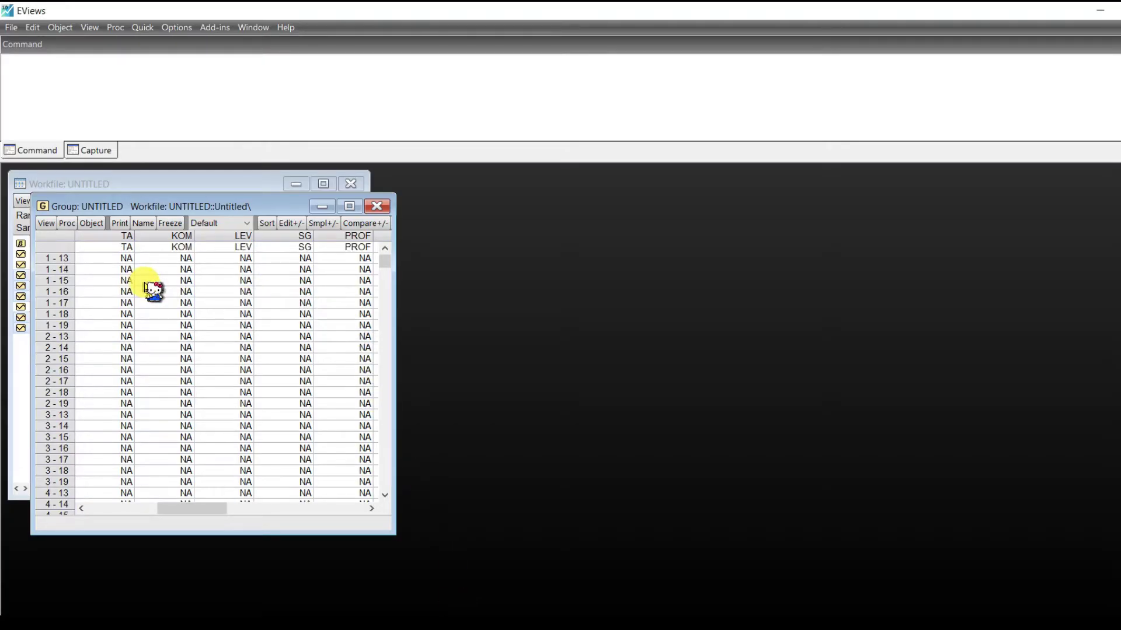
{"action": "left_click", "coordinate": [111, 260]}
{"action": "right_click", "coordinate": [111, 263]}
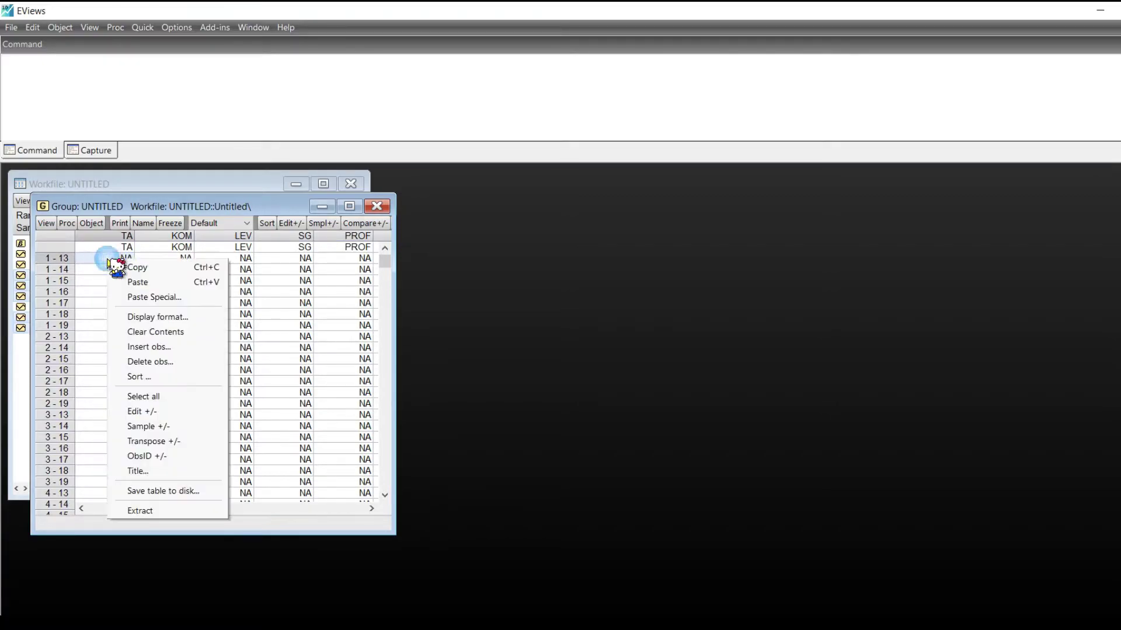
{"action": "left_click", "coordinate": [133, 295]}
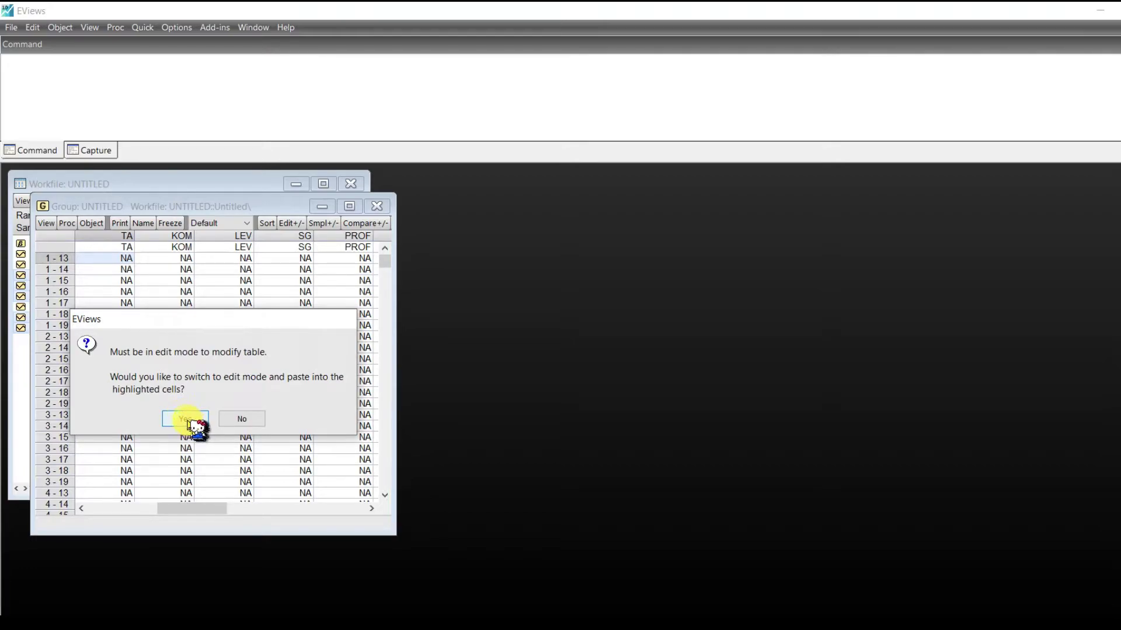
{"action": "left_click", "coordinate": [185, 419]}
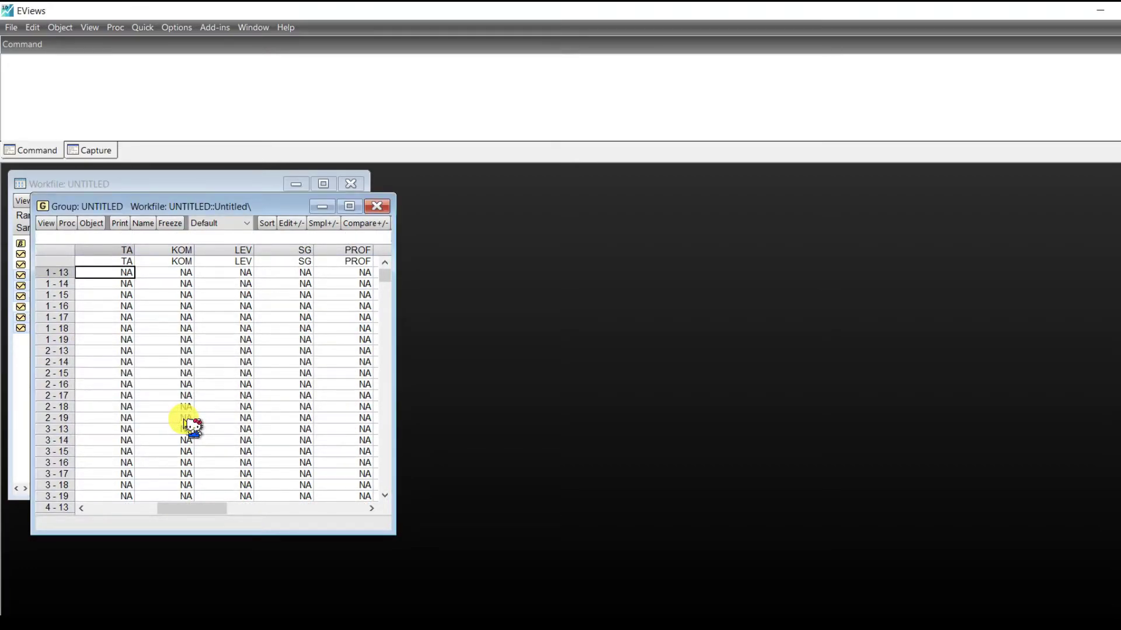
{"action": "right_click", "coordinate": [114, 273]}
{"action": "left_click", "coordinate": [150, 298]}
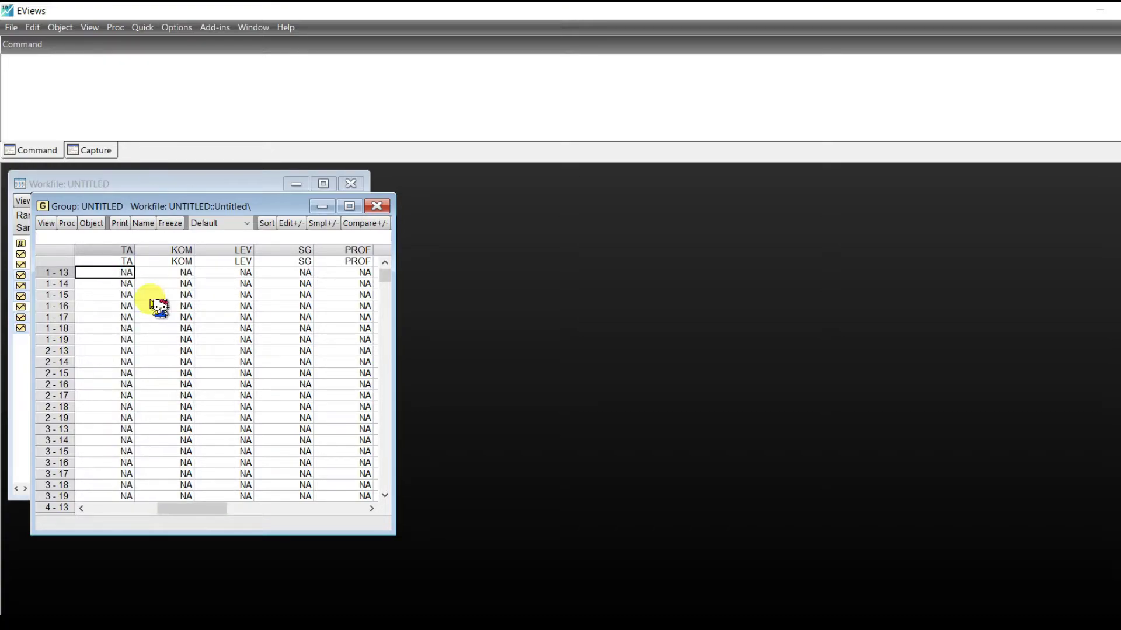
Step: Copy the selected range F4:J381 in Excel and paste it into the EViews group starting at the TA cell of observation 1 - 13
{"action": "key", "text": "alt+Tab"}
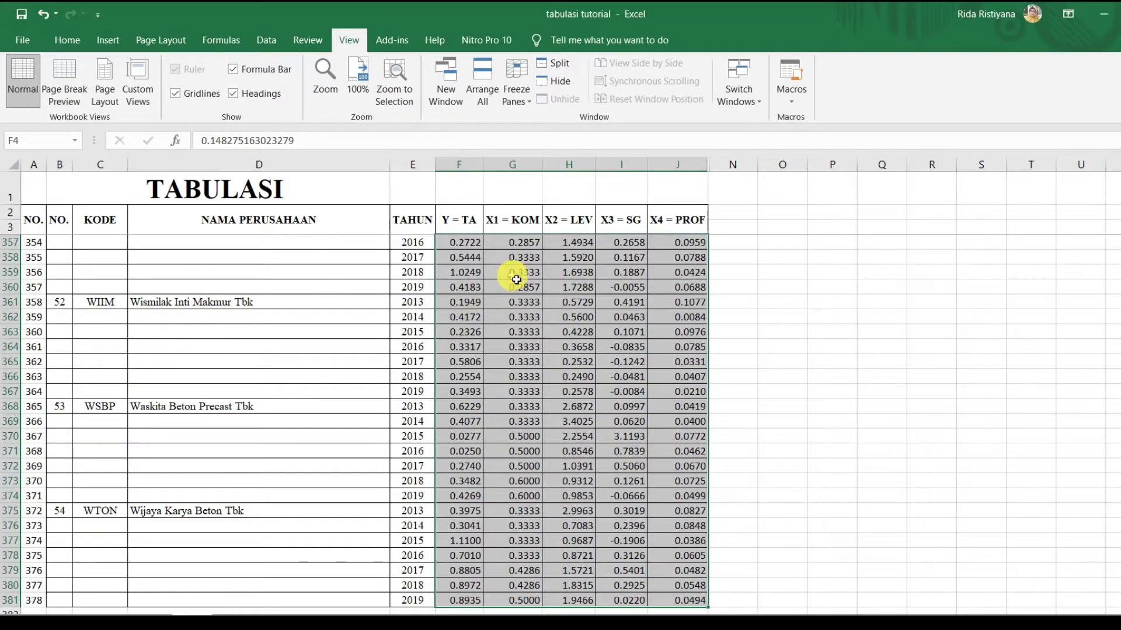
{"action": "key", "text": "ctrl+c"}
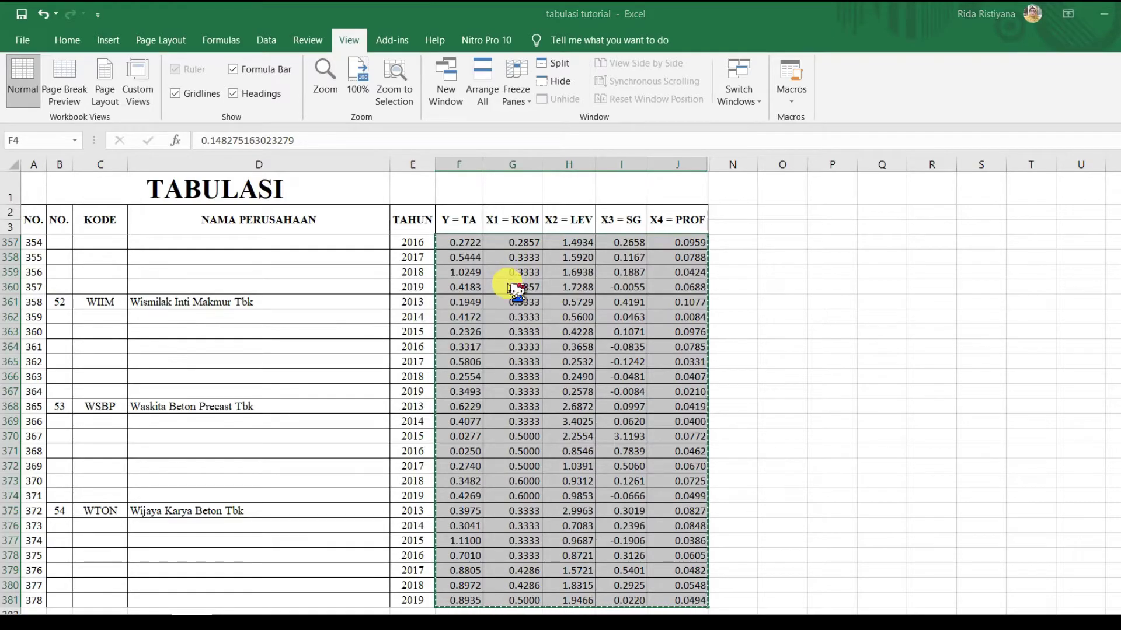
{"action": "key", "text": "alt+Tab"}
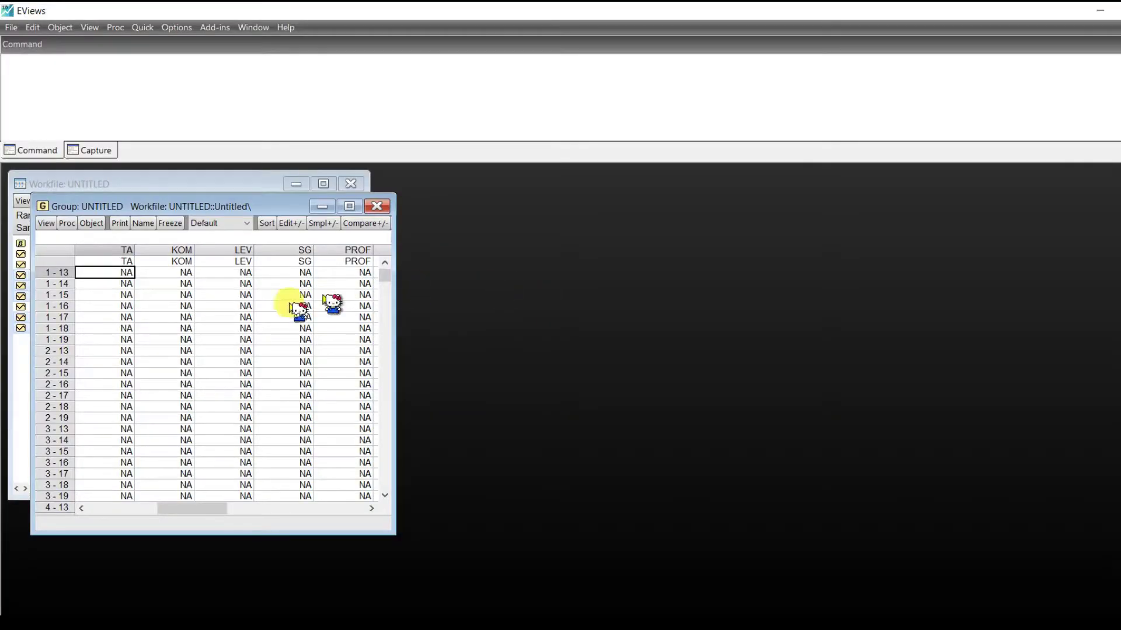
{"action": "right_click", "coordinate": [123, 276]}
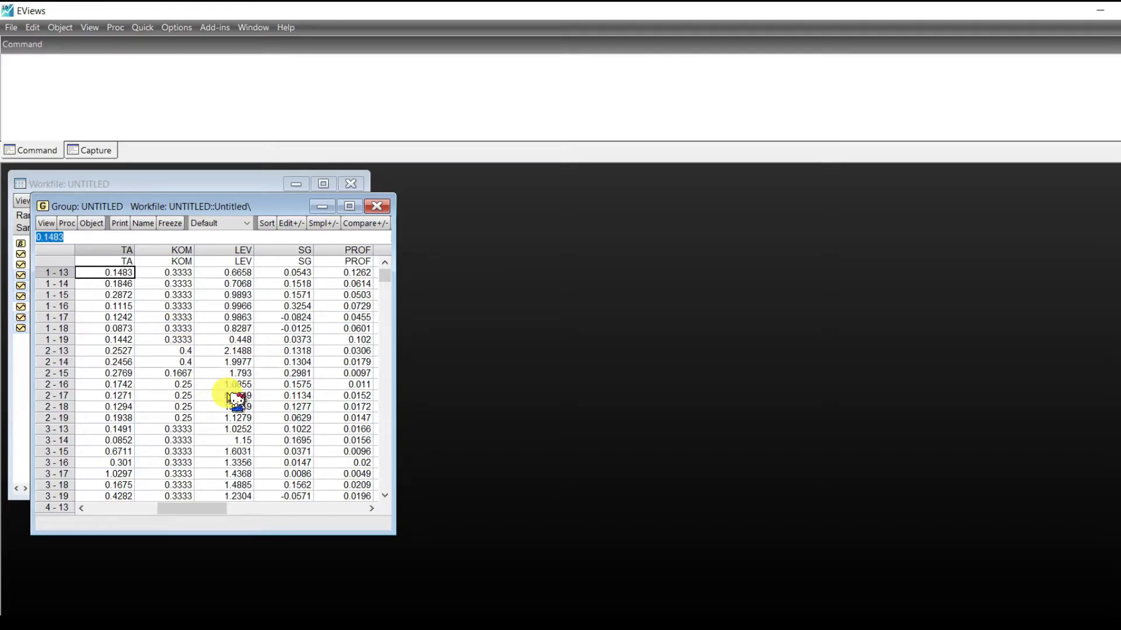
{"action": "scroll", "coordinate": [199, 350], "scroll_direction": "down", "scroll_amount": 20}
{"action": "scroll", "coordinate": [292, 362], "scroll_direction": "down", "scroll_amount": 20}
{"action": "left_click_drag", "start_coordinate": [385, 380], "coordinate": [388, 263]}
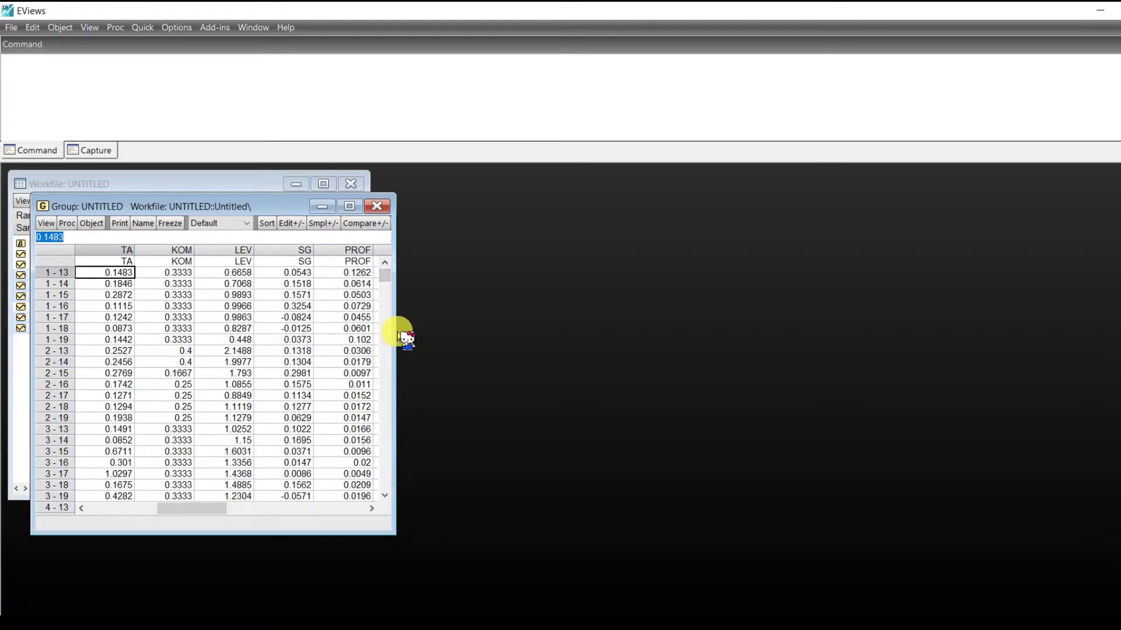
Step: Widen the group window, look through the pasted TA, KOM, LEV, SG and PROF data, and place the window beside the workfile
{"action": "left_click_drag", "start_coordinate": [395, 327], "coordinate": [493, 347]}
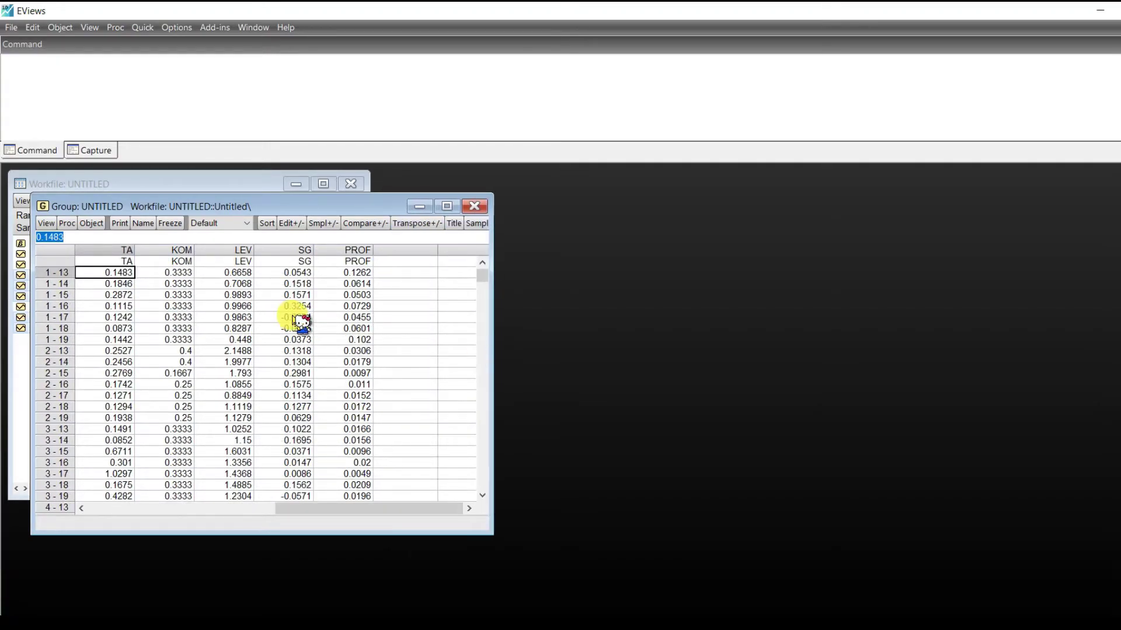
{"action": "scroll", "coordinate": [302, 321], "scroll_direction": "down", "scroll_amount": 10}
{"action": "scroll", "coordinate": [302, 330], "scroll_direction": "up", "scroll_amount": 15}
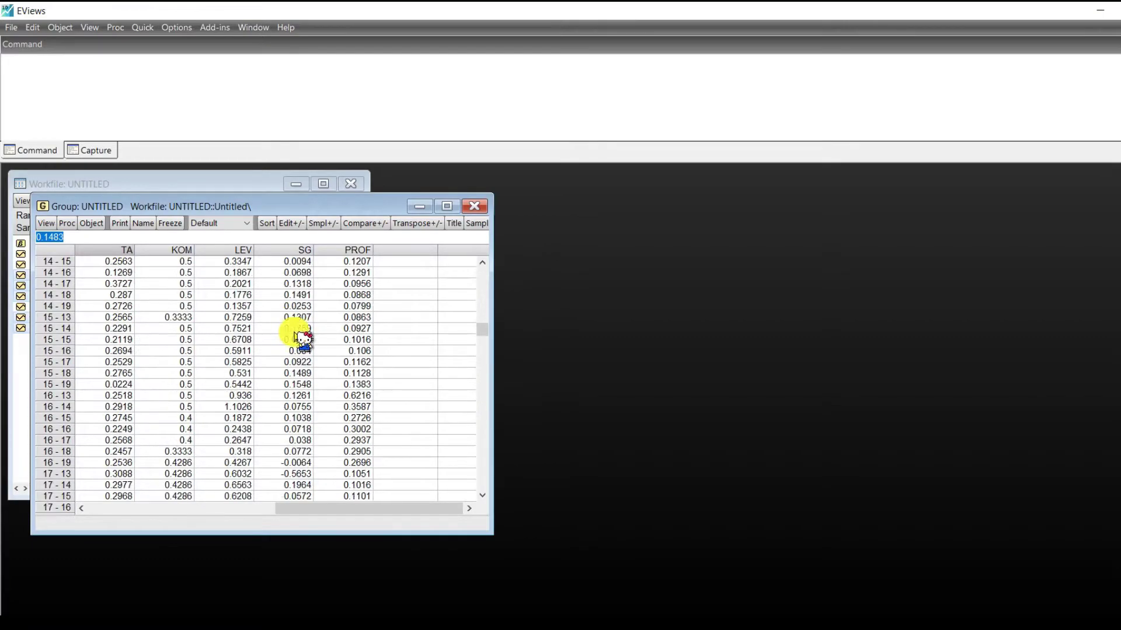
{"action": "left_click_drag", "start_coordinate": [357, 512], "coordinate": [154, 524]}
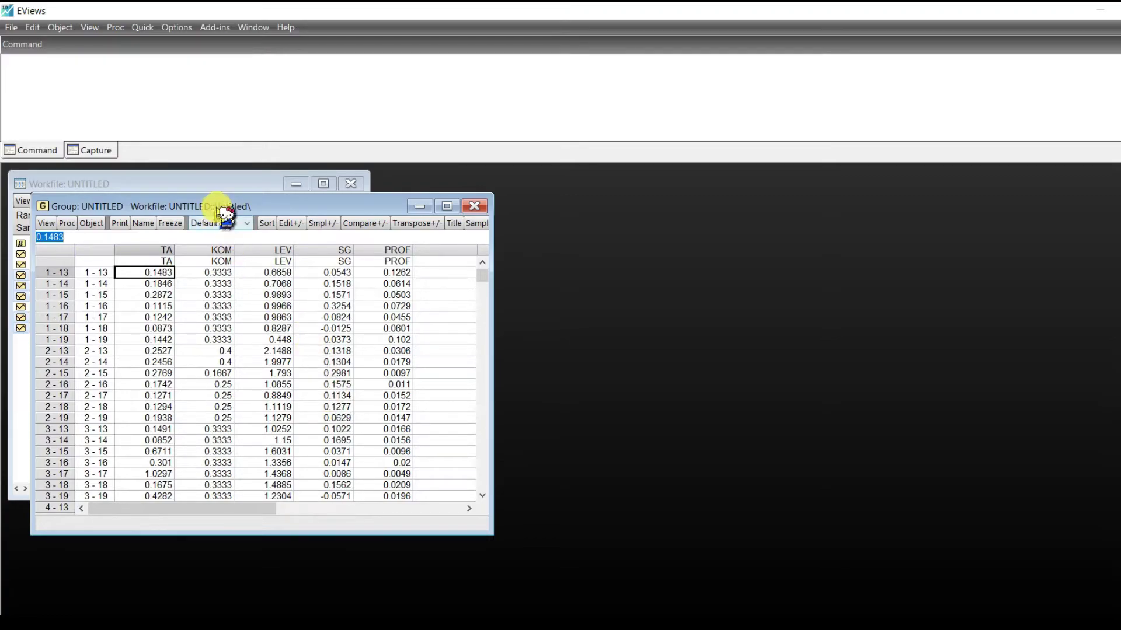
{"action": "left_click_drag", "start_coordinate": [225, 206], "coordinate": [616, 185]}
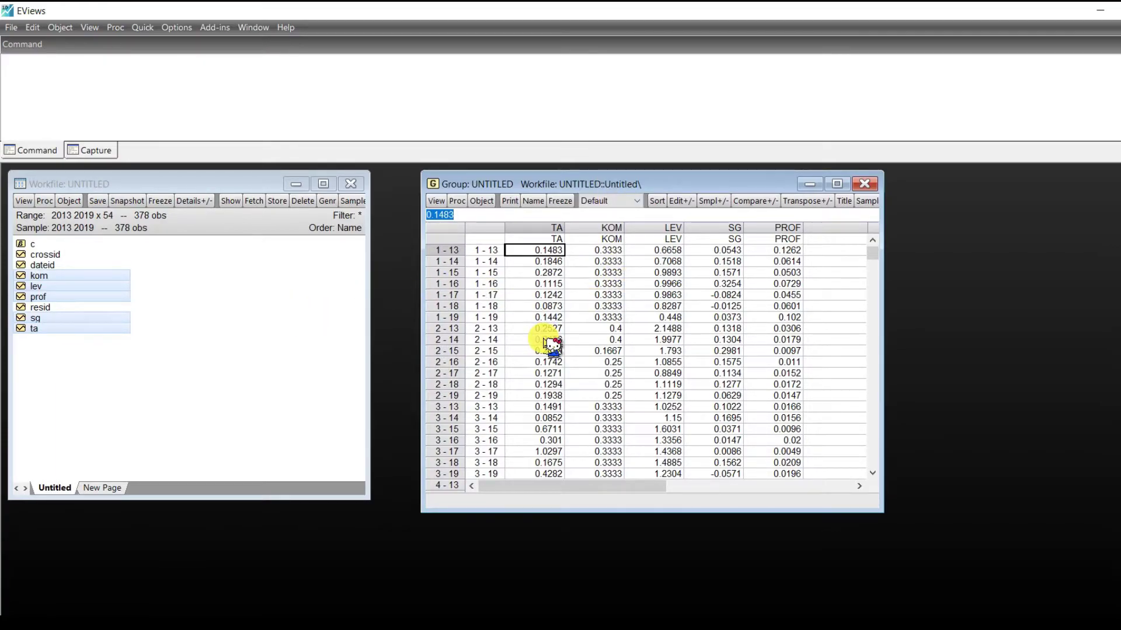
Step: Open the selected series as an equation and change its specification to "ta c kom lev sg prof"
{"action": "right_click", "coordinate": [108, 284]}
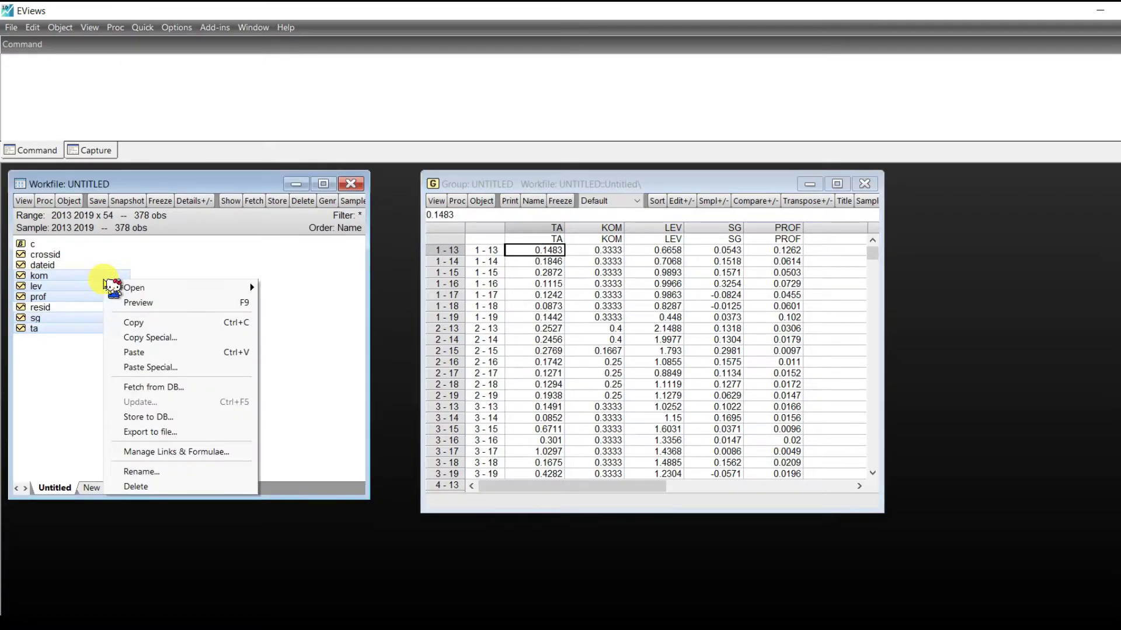
{"action": "mouse_move", "coordinate": [137, 289]}
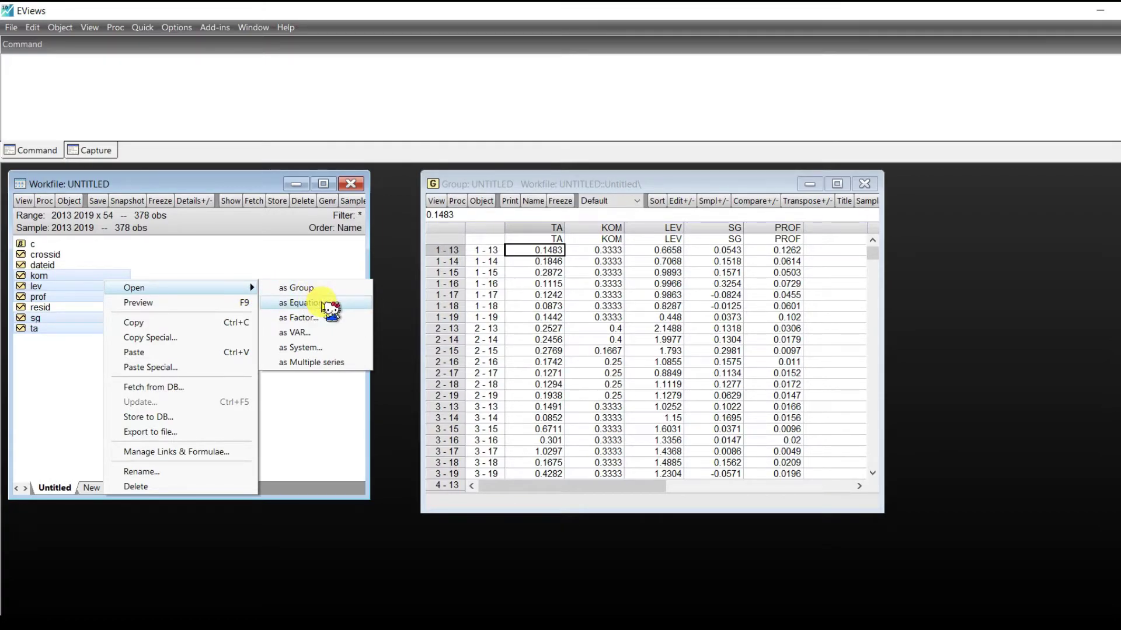
{"action": "left_click", "coordinate": [324, 303]}
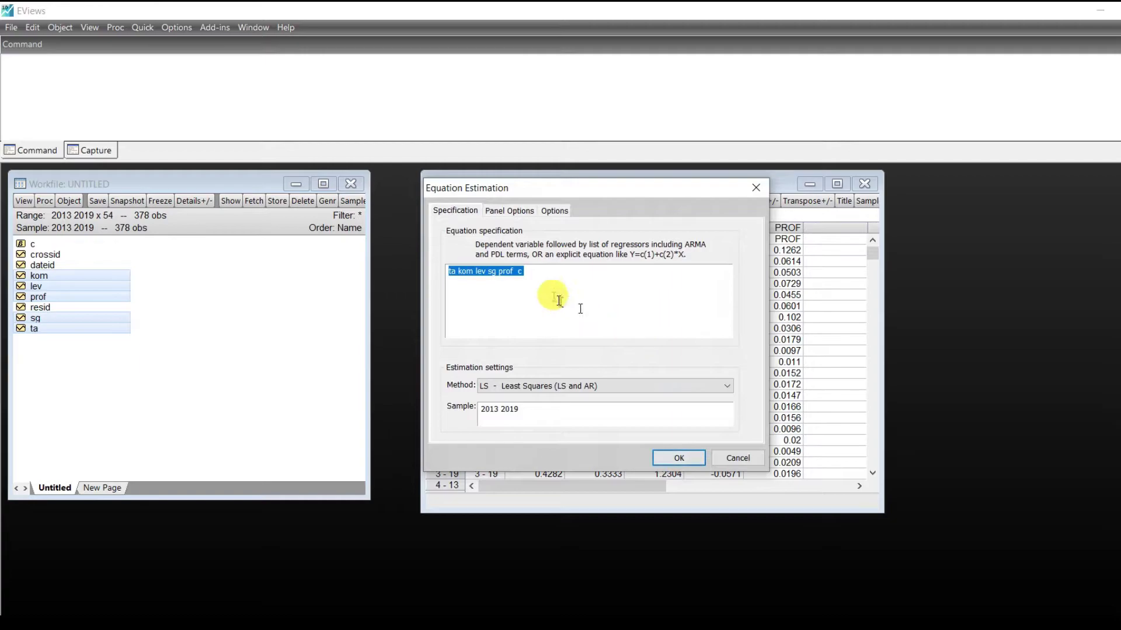
{"action": "left_click", "coordinate": [547, 281]}
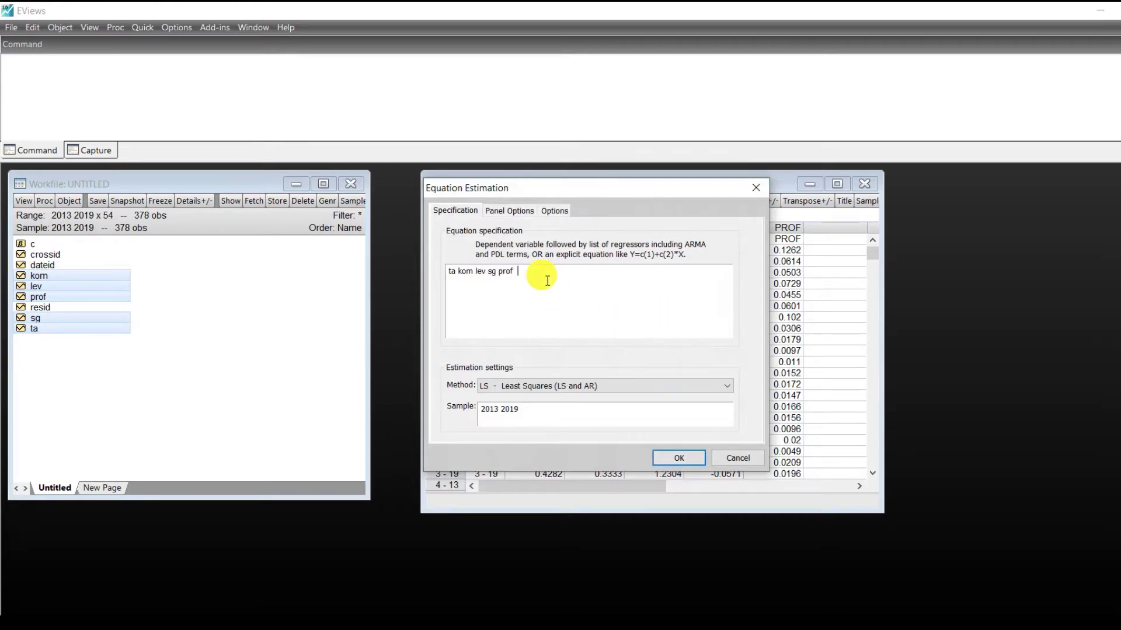
{"action": "left_click", "coordinate": [460, 274]}
{"action": "type", "text": "c"}
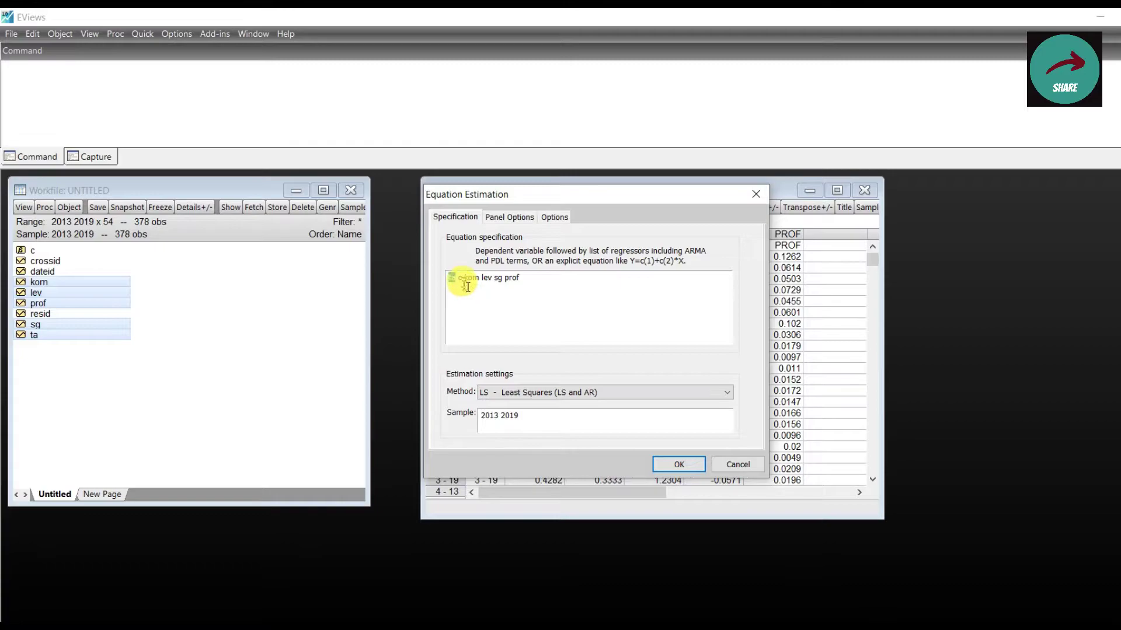
{"action": "left_click", "coordinate": [467, 285]}
{"action": "left_click", "coordinate": [528, 279]}
{"action": "left_click", "coordinate": [467, 284]}
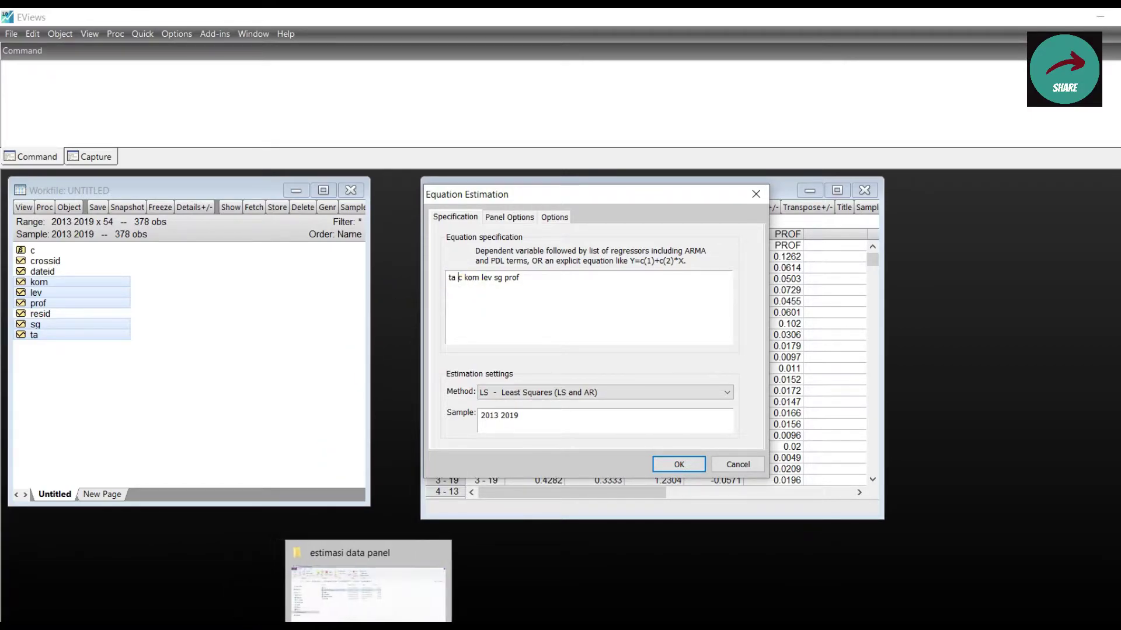
Step: Switch to the PowerPoint presentation and examine the Chow test criteria for the common effect and fixed effect models on slide 2
{"action": "left_click", "coordinate": [368, 627]}
{"action": "left_click", "coordinate": [95, 283]}
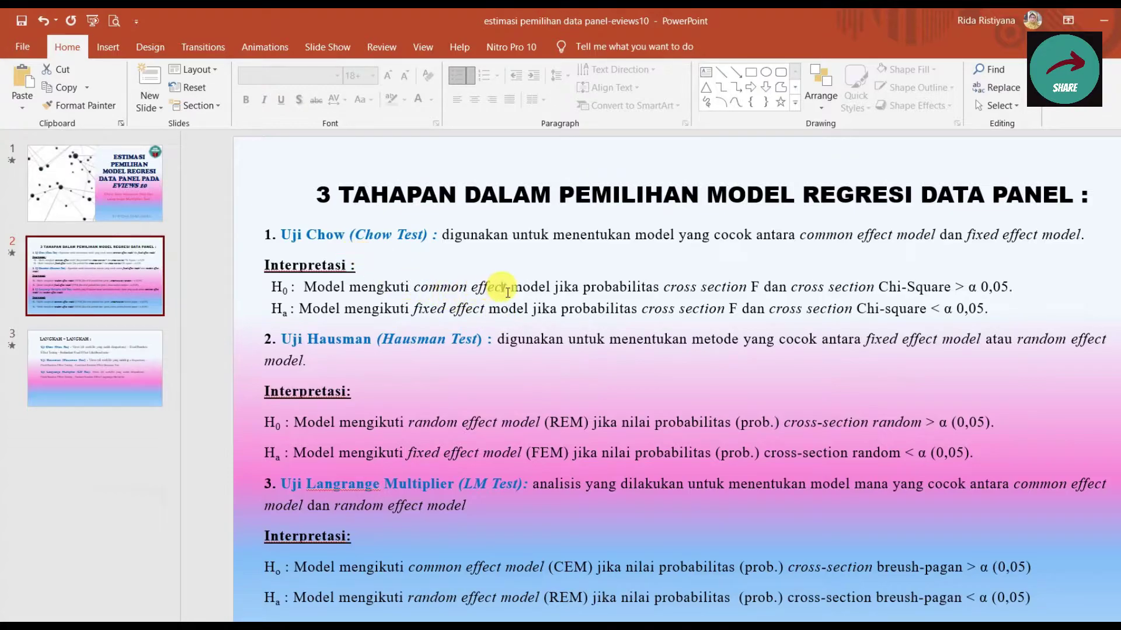
{"action": "left_click", "coordinate": [461, 285]}
{"action": "left_click_drag", "start_coordinate": [461, 285], "coordinate": [435, 316]}
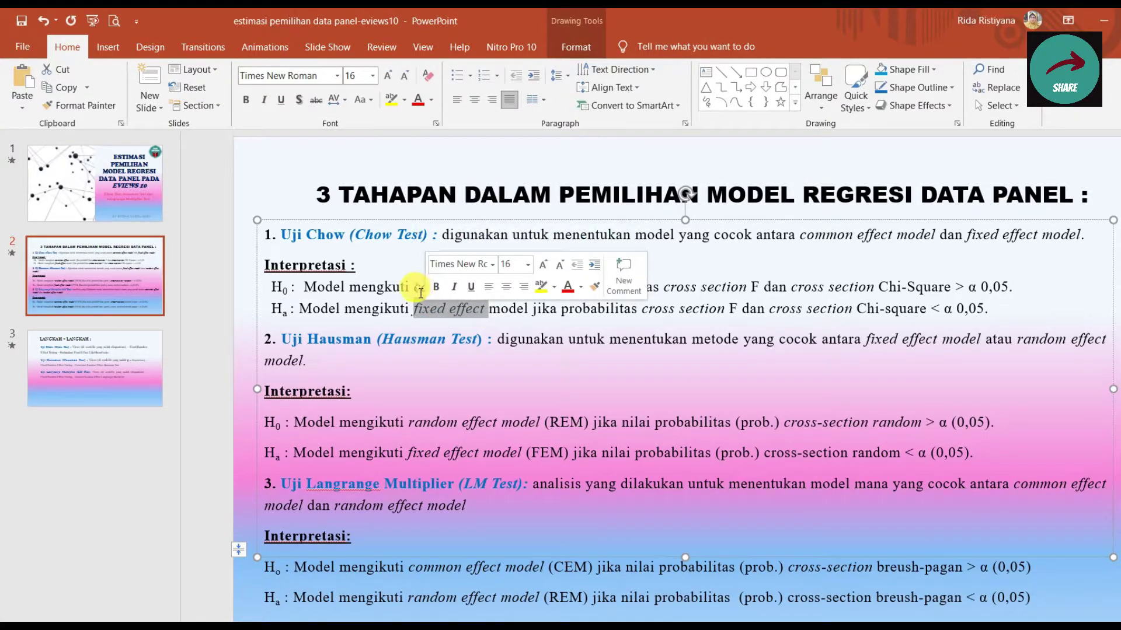
{"action": "left_click_drag", "start_coordinate": [415, 287], "coordinate": [500, 290]}
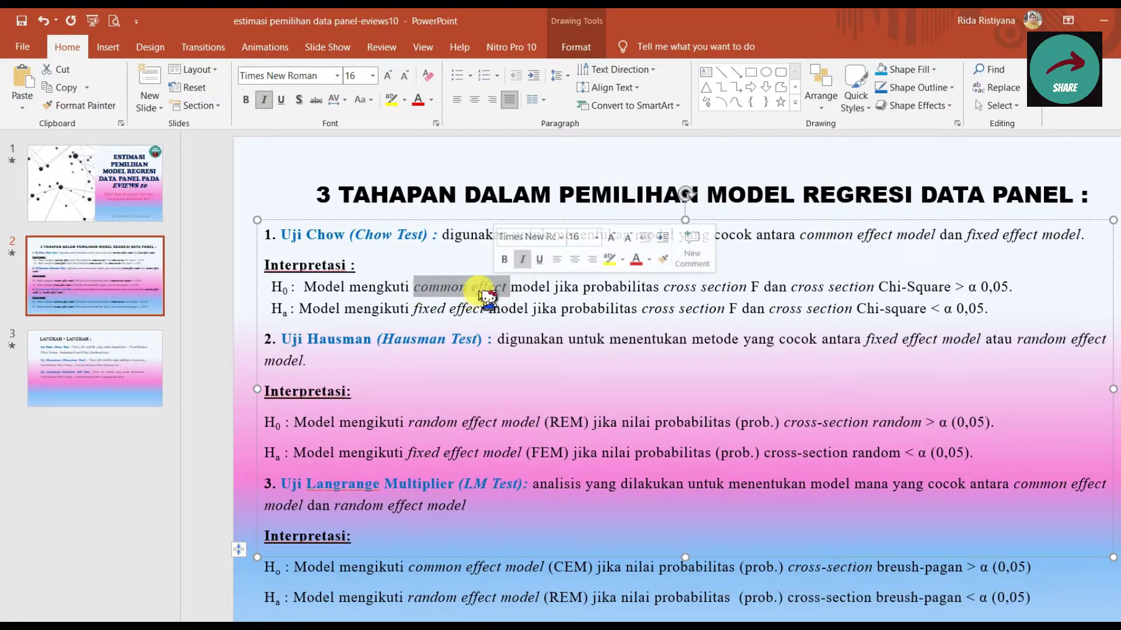
{"action": "left_click", "coordinate": [489, 306]}
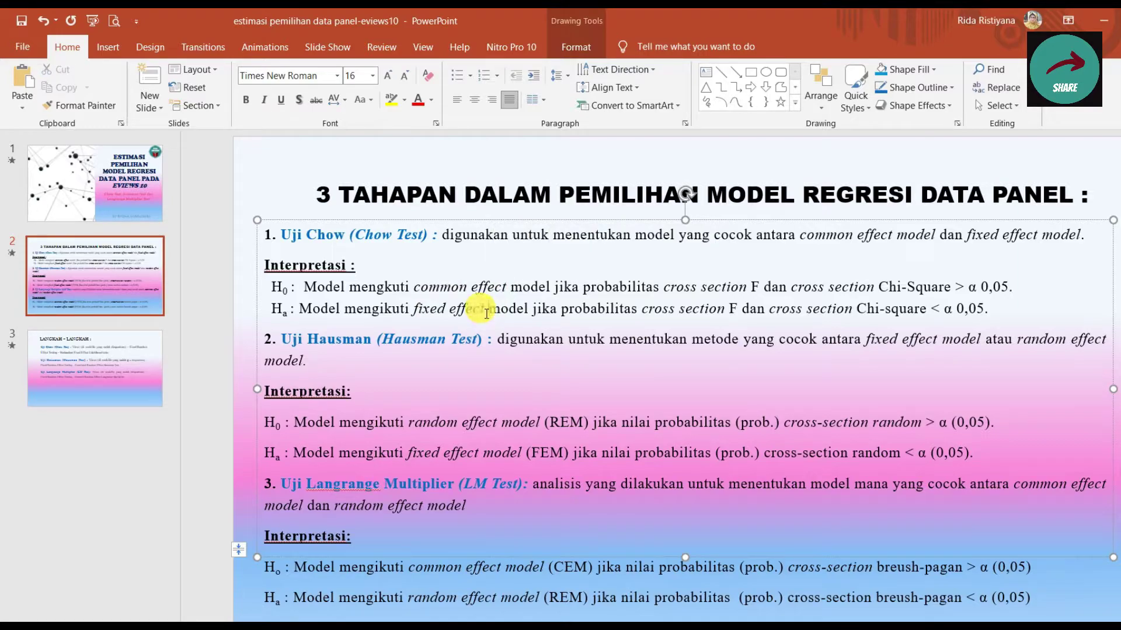
{"action": "left_click_drag", "start_coordinate": [515, 315], "coordinate": [450, 344]}
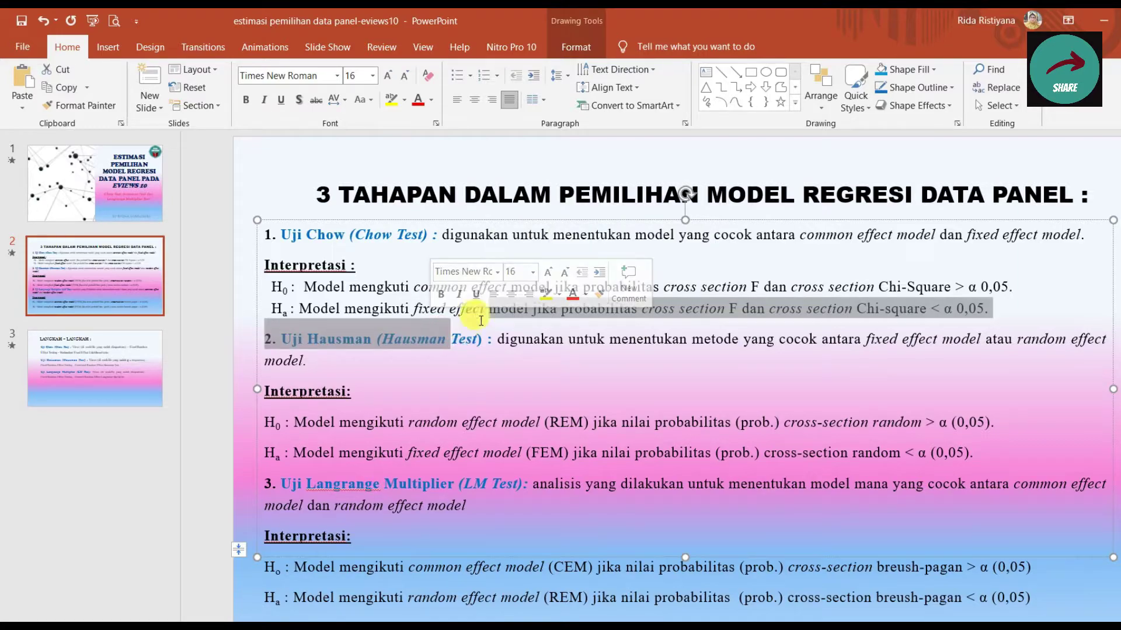
{"action": "left_click", "coordinate": [424, 264]}
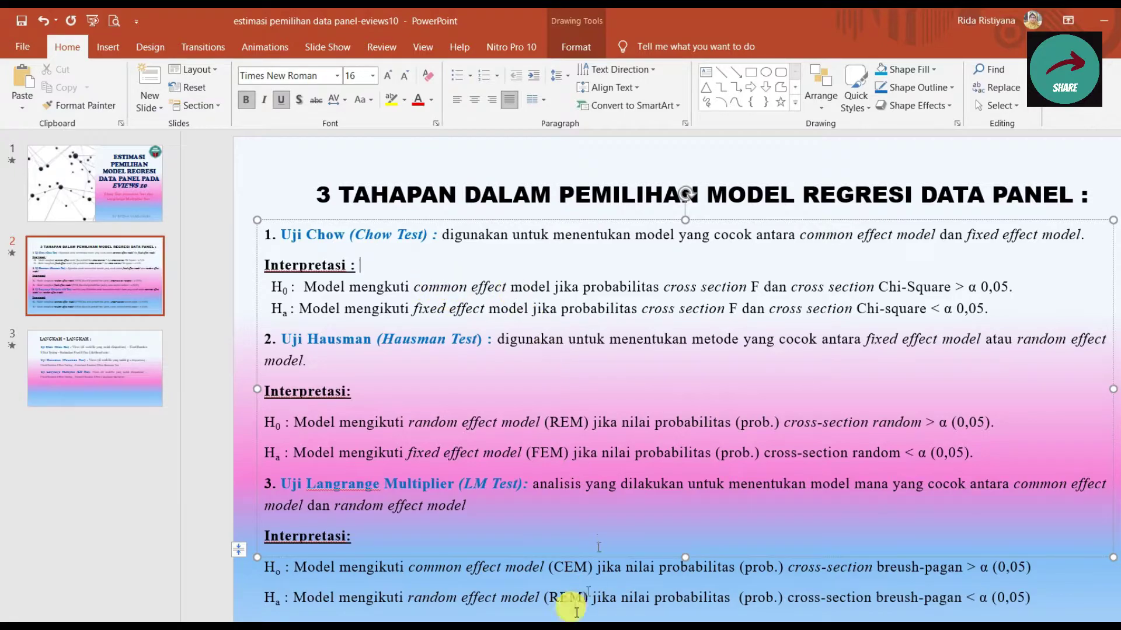
Step: Switch back to EViews and estimate the least squares equation with cross-section and period effects set to None
{"action": "left_click", "coordinate": [431, 628]}
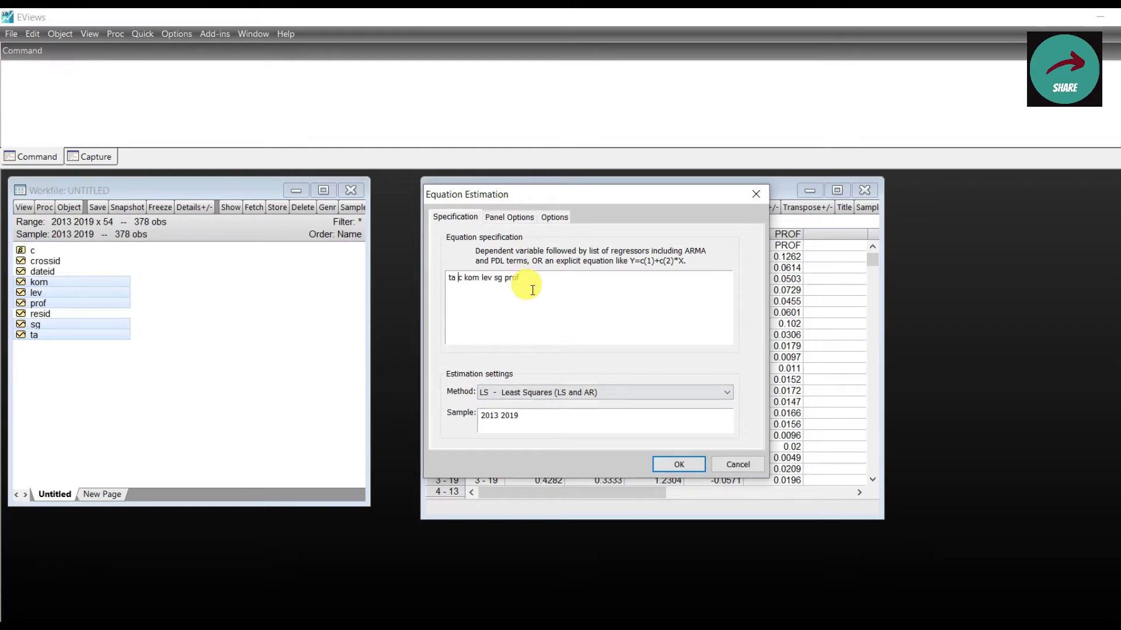
{"action": "left_click", "coordinate": [509, 217]}
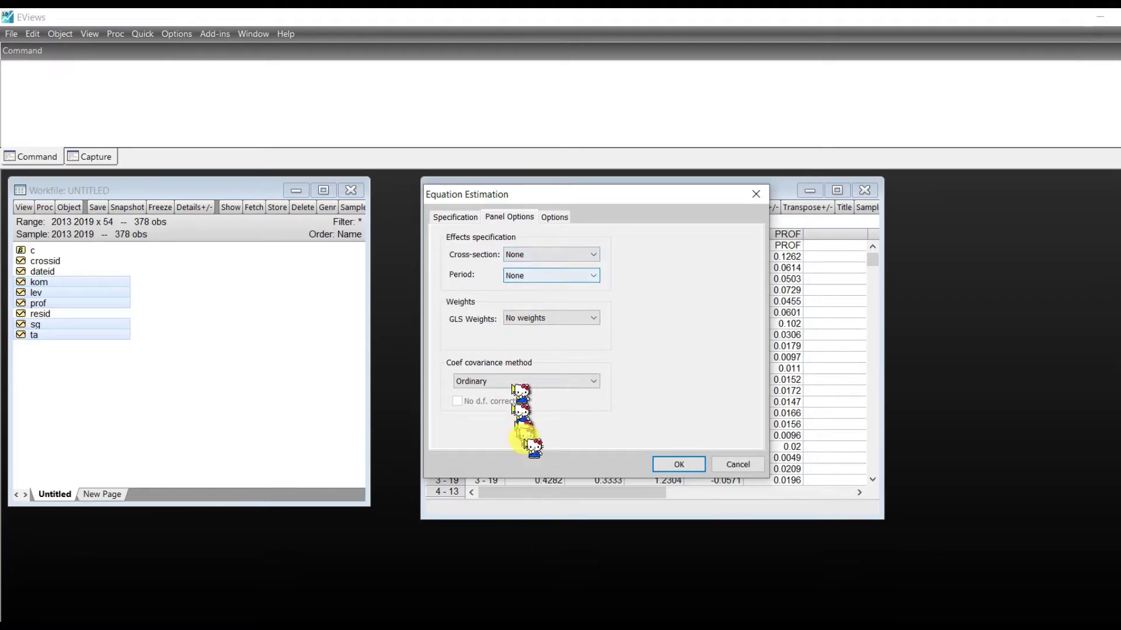
{"action": "left_click", "coordinate": [678, 466]}
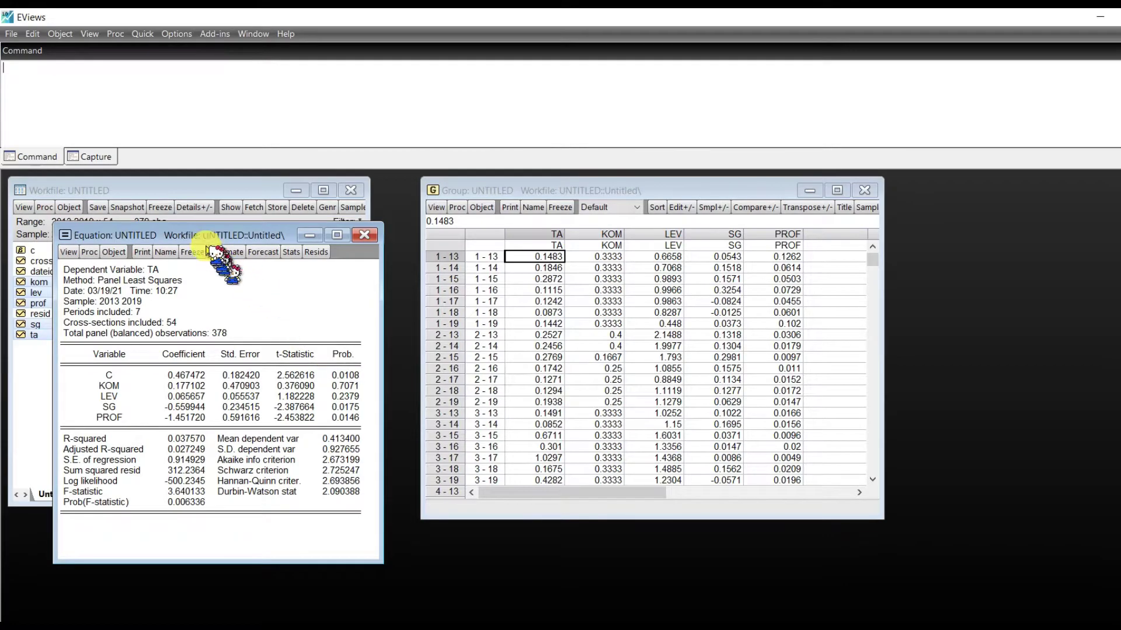
Step: Freeze the common effect estimation output as a table and title it "CEM Model"
{"action": "left_click_drag", "start_coordinate": [205, 235], "coordinate": [264, 254]}
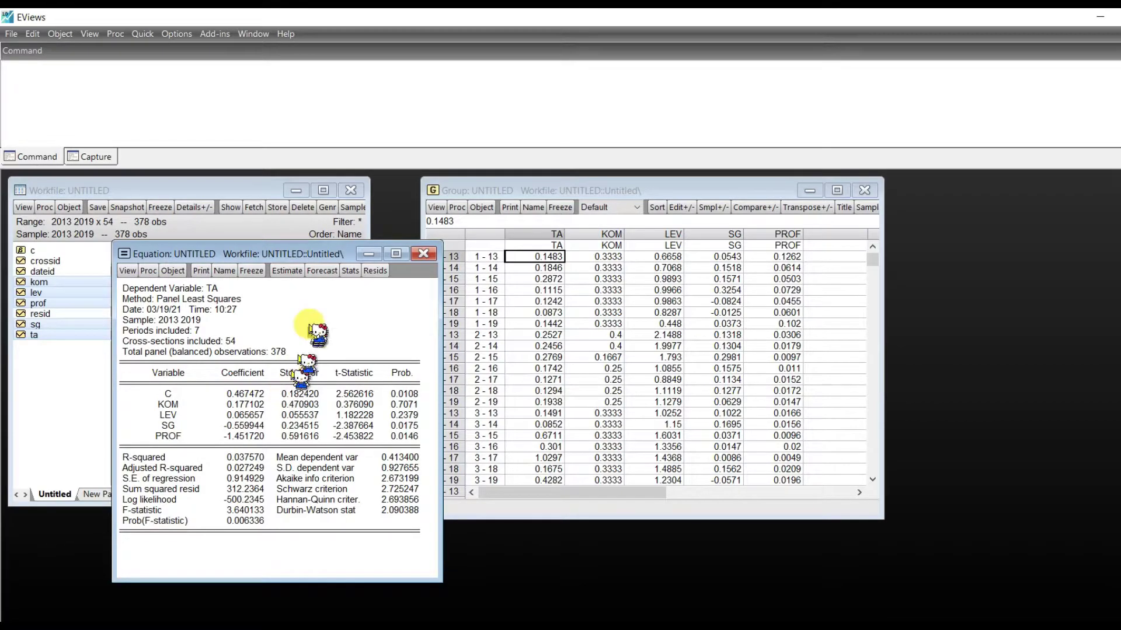
{"action": "left_click", "coordinate": [251, 271]}
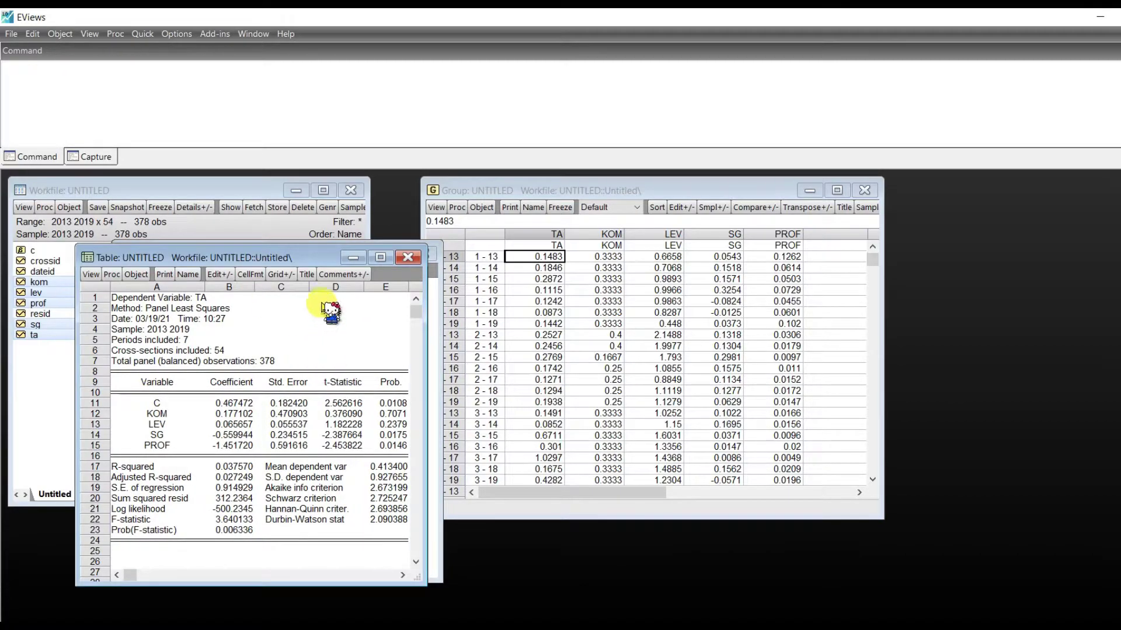
{"action": "left_click", "coordinate": [307, 275]}
{"action": "type", "text": "c"}
{"action": "key", "text": "Caps_Lock"}
{"action": "type", "text": "CEM"}
{"action": "key", "text": "Caps_Lock"}
{"action": "type", "text": "Model"}
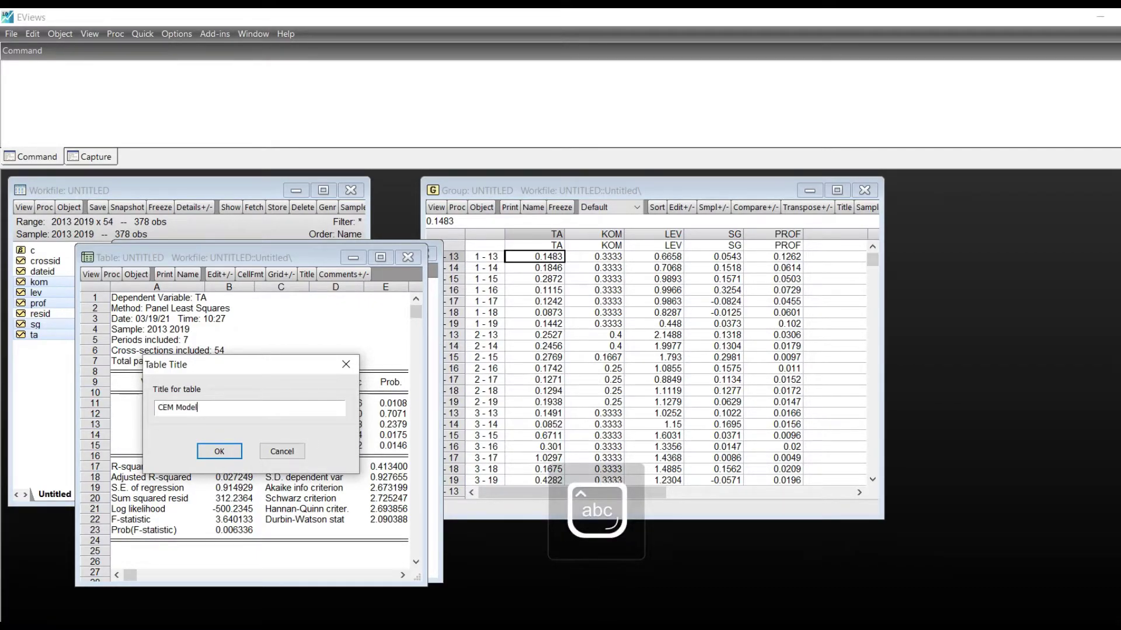
{"action": "left_click", "coordinate": [220, 451]}
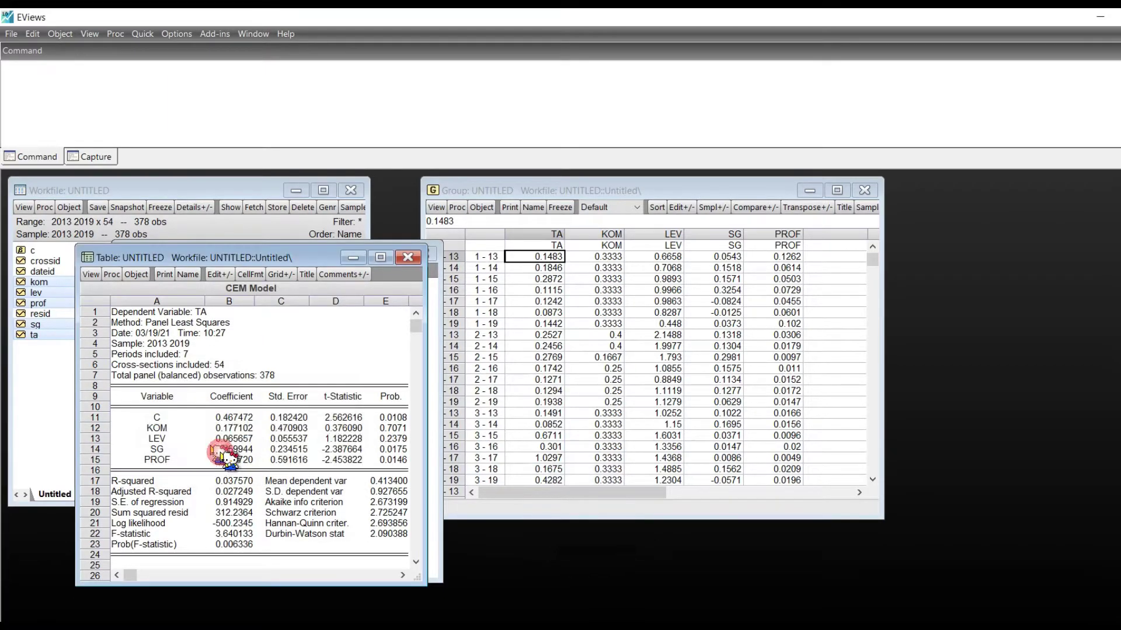
Step: Move the CEM Model table below the group window and the equation window off the workfile's series list
{"action": "left_click_drag", "start_coordinate": [244, 261], "coordinate": [907, 495]}
{"action": "left_click_drag", "start_coordinate": [908, 495], "coordinate": [887, 525]}
{"action": "left_click_drag", "start_coordinate": [883, 541], "coordinate": [835, 555]}
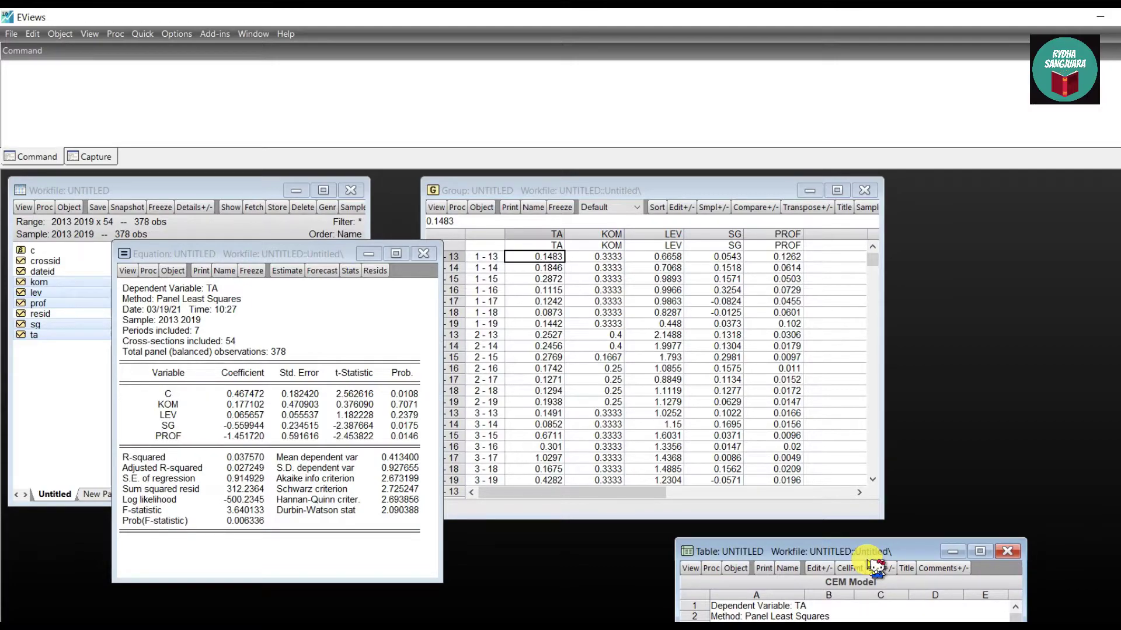
{"action": "left_click", "coordinate": [287, 258]}
{"action": "left_click_drag", "start_coordinate": [286, 256], "coordinate": [611, 255]}
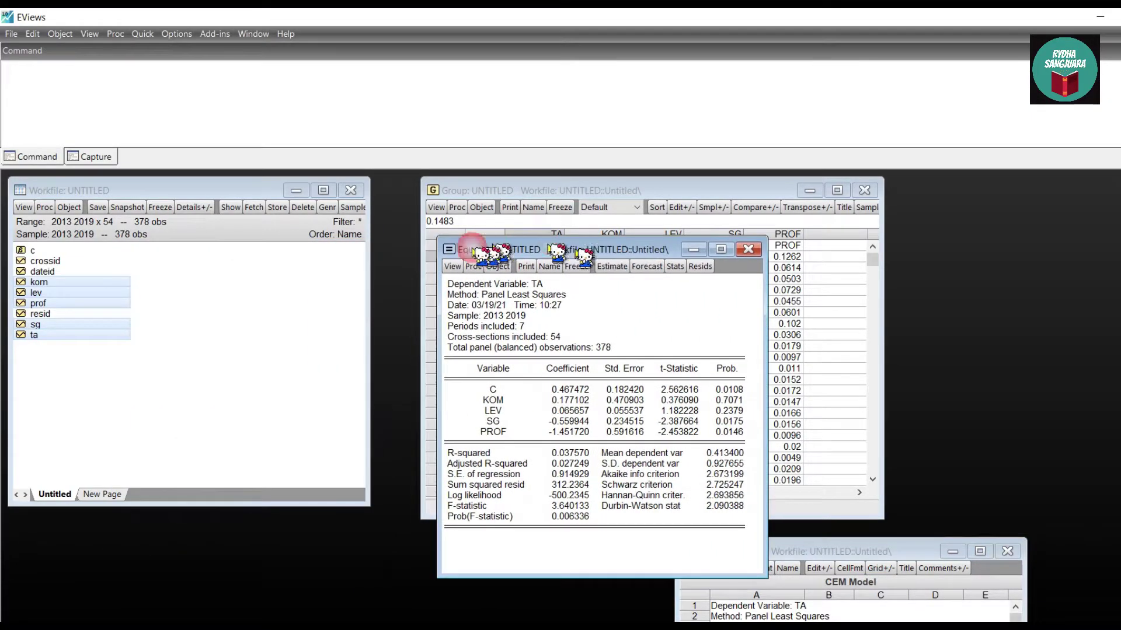
Step: Open the selected series as a new equation and specify it as "ta c kom lev sg prof"
{"action": "right_click", "coordinate": [100, 287]}
{"action": "mouse_move", "coordinate": [173, 293]}
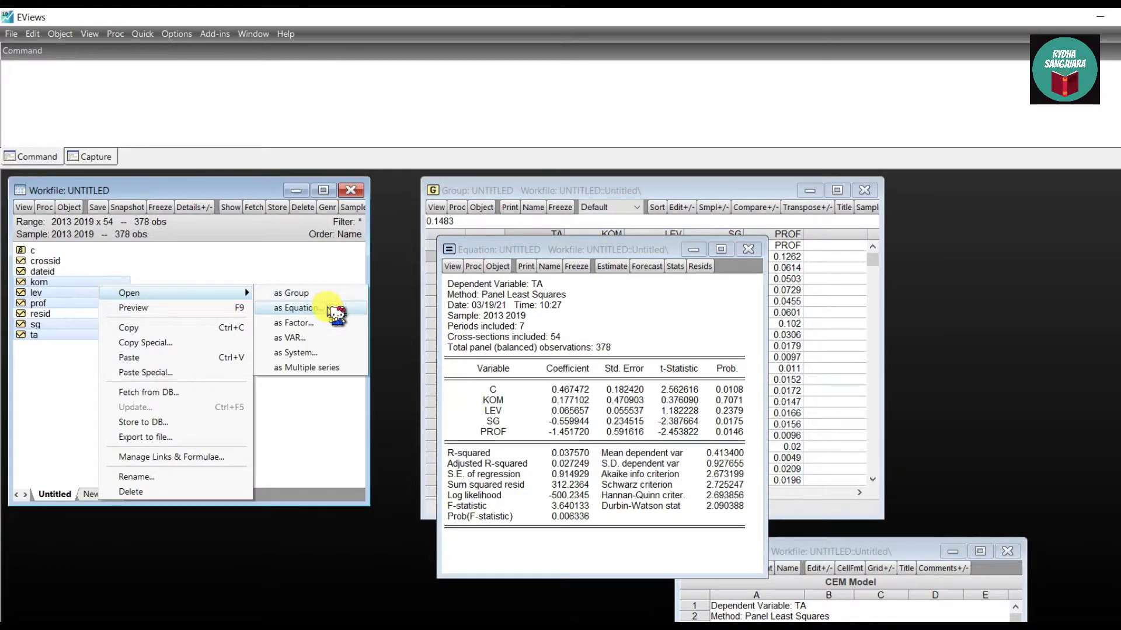
{"action": "left_click", "coordinate": [330, 309]}
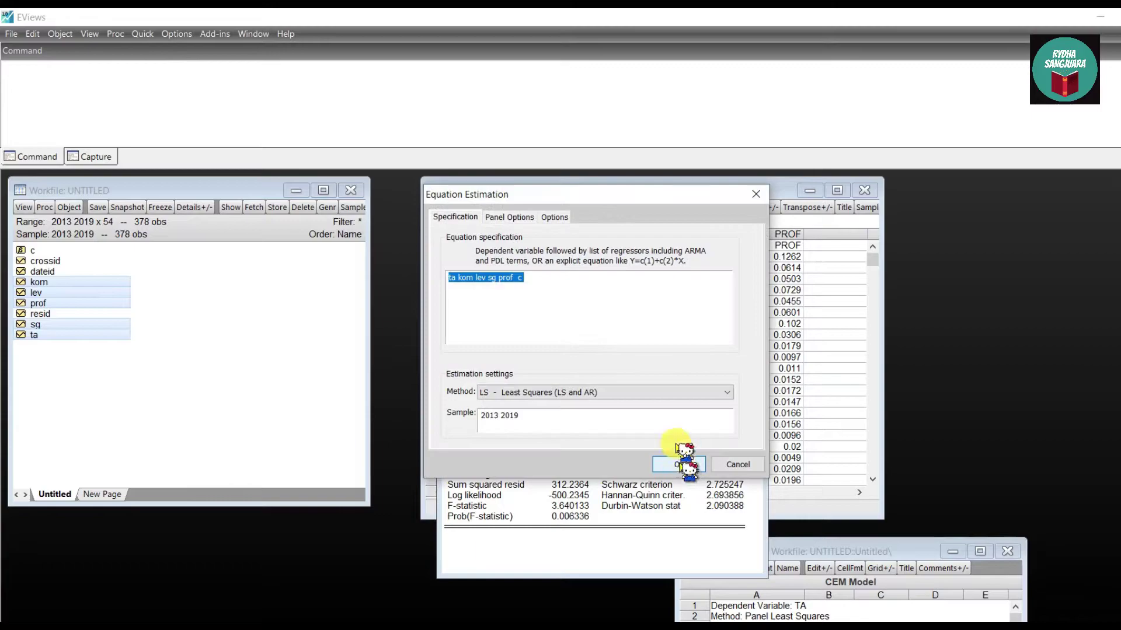
{"action": "left_click", "coordinate": [549, 279]}
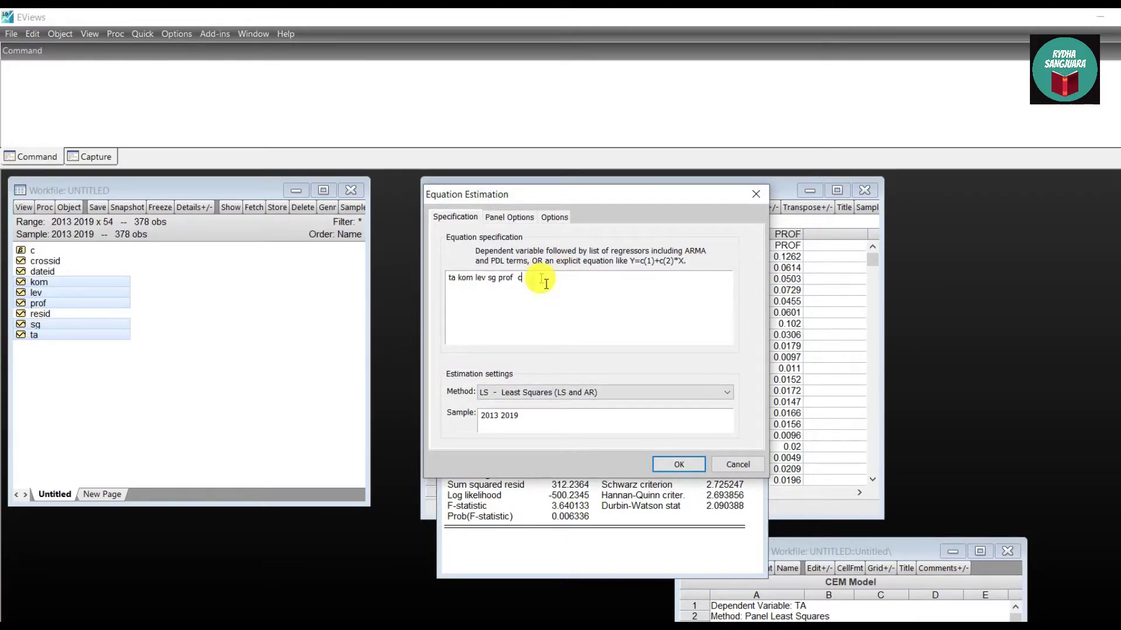
{"action": "left_click", "coordinate": [460, 284]}
{"action": "type", "text": "c"}
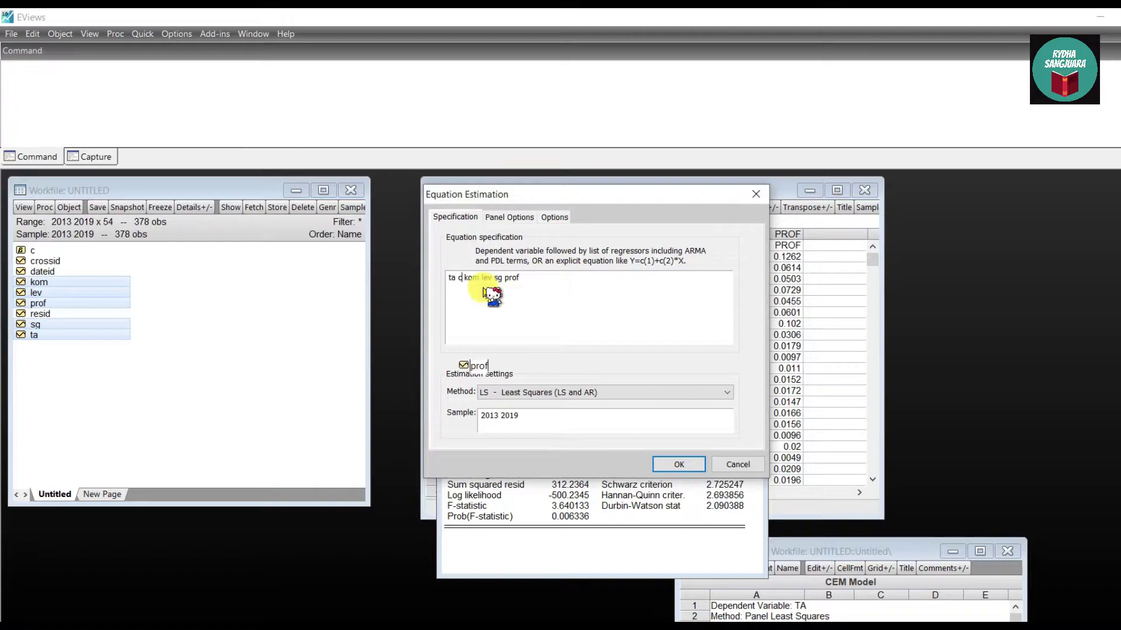
{"action": "left_click", "coordinate": [503, 288]}
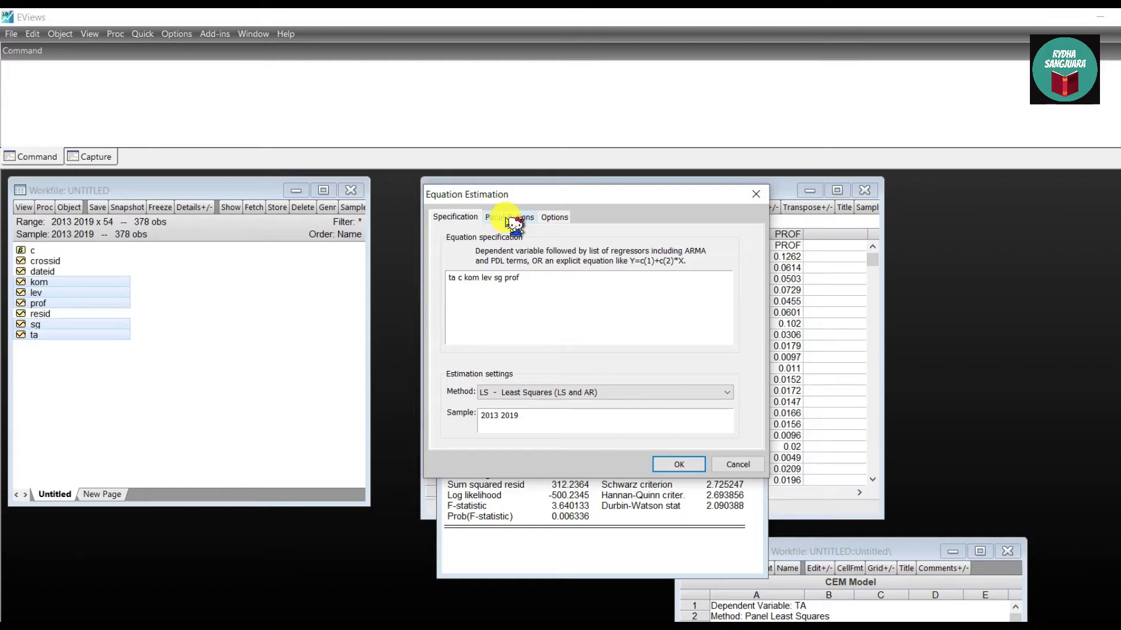
Step: Set the cross-section effects to Fixed and estimate the equation, agreeing to delete the earlier untitled equation
{"action": "left_click", "coordinate": [509, 217]}
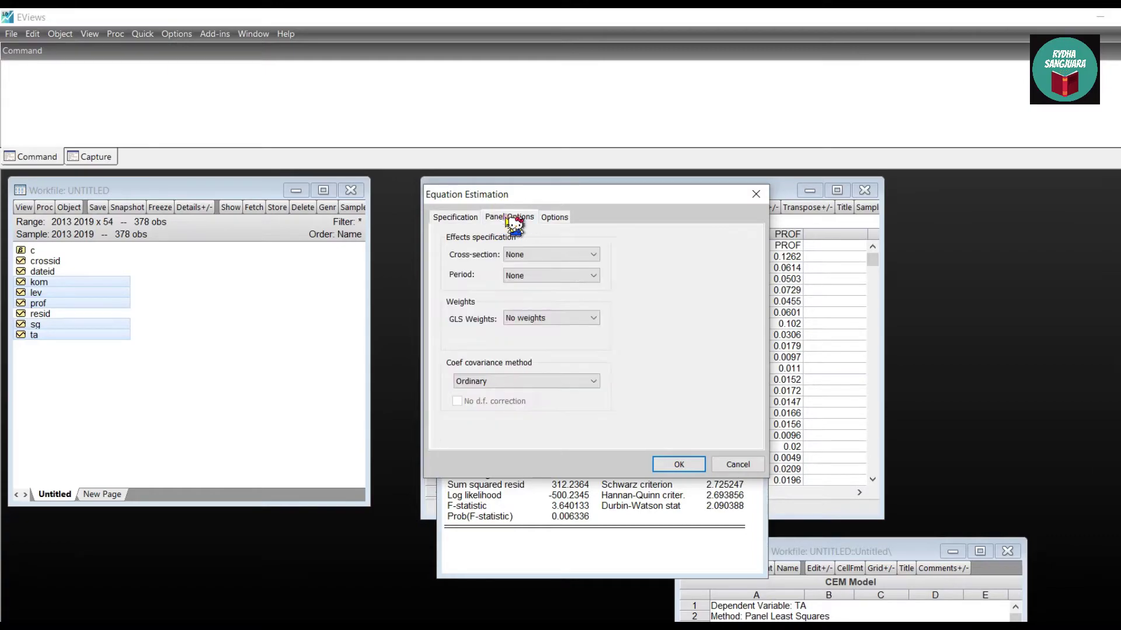
{"action": "left_click", "coordinate": [549, 257]}
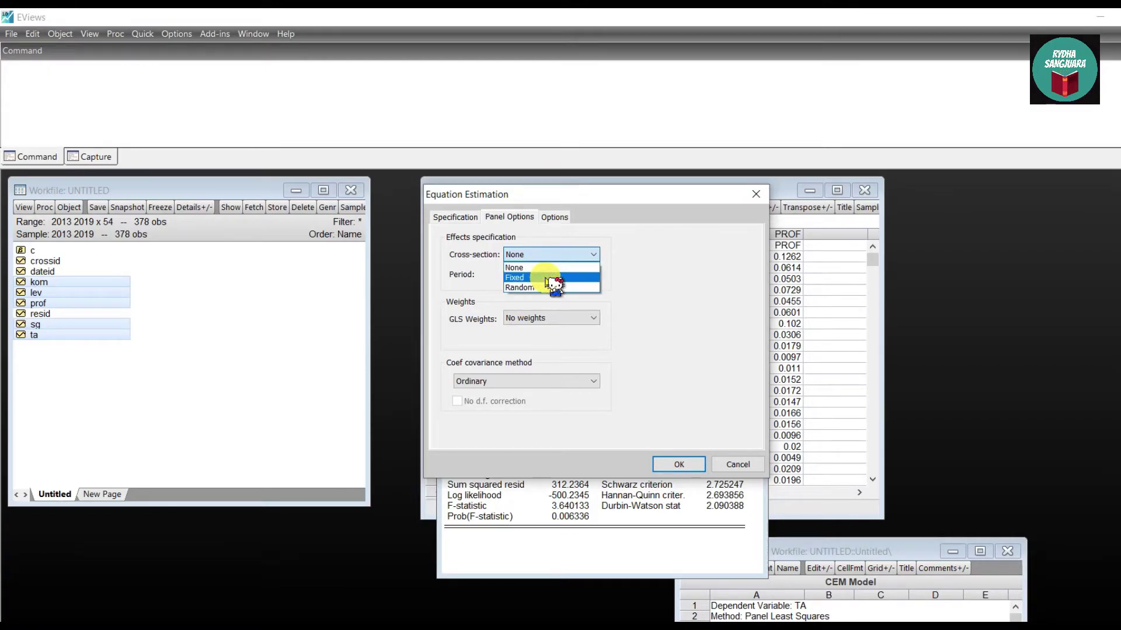
{"action": "left_click", "coordinate": [549, 278]}
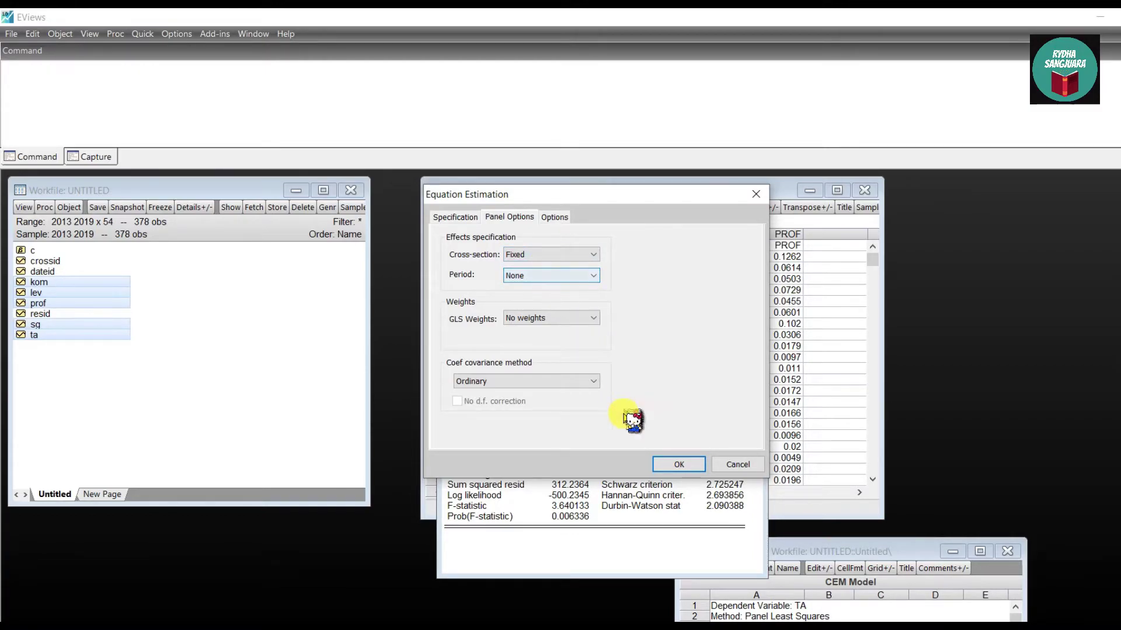
{"action": "left_click", "coordinate": [669, 466]}
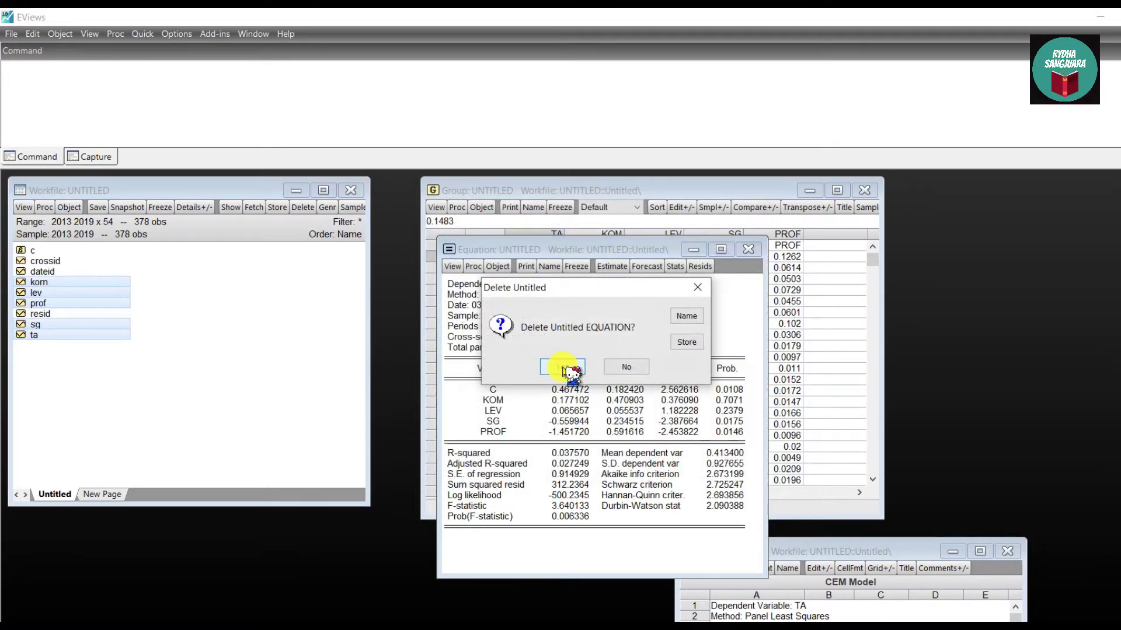
{"action": "left_click", "coordinate": [564, 368]}
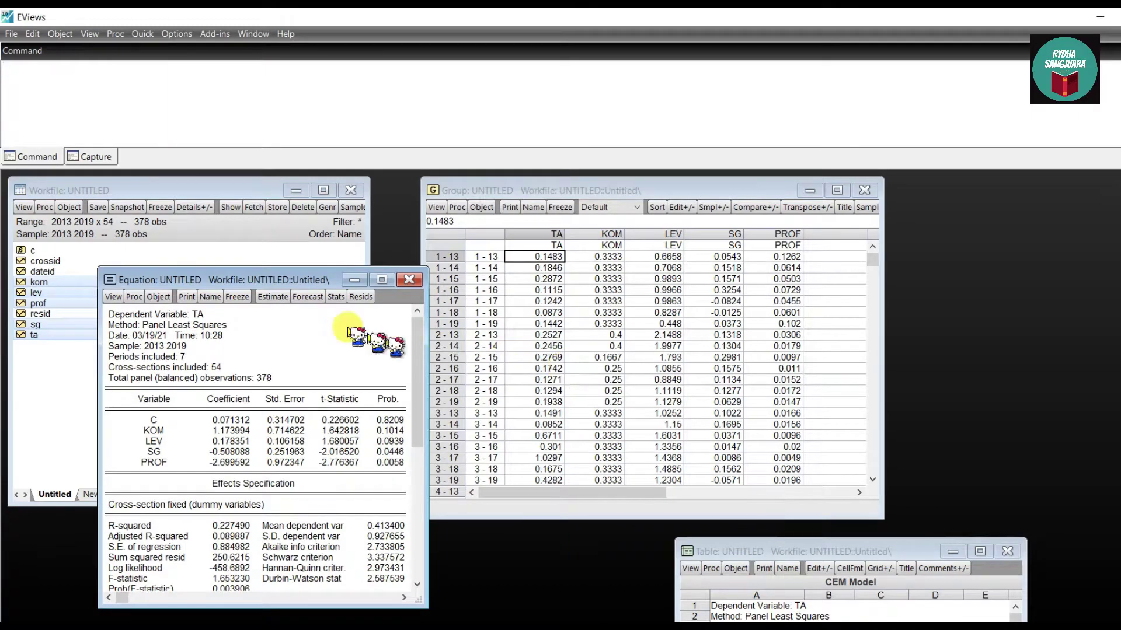
Step: Freeze the fixed effect estimation output as a table titled "FEM Model" and move it below the group window
{"action": "left_click_drag", "start_coordinate": [275, 282], "coordinate": [415, 240]}
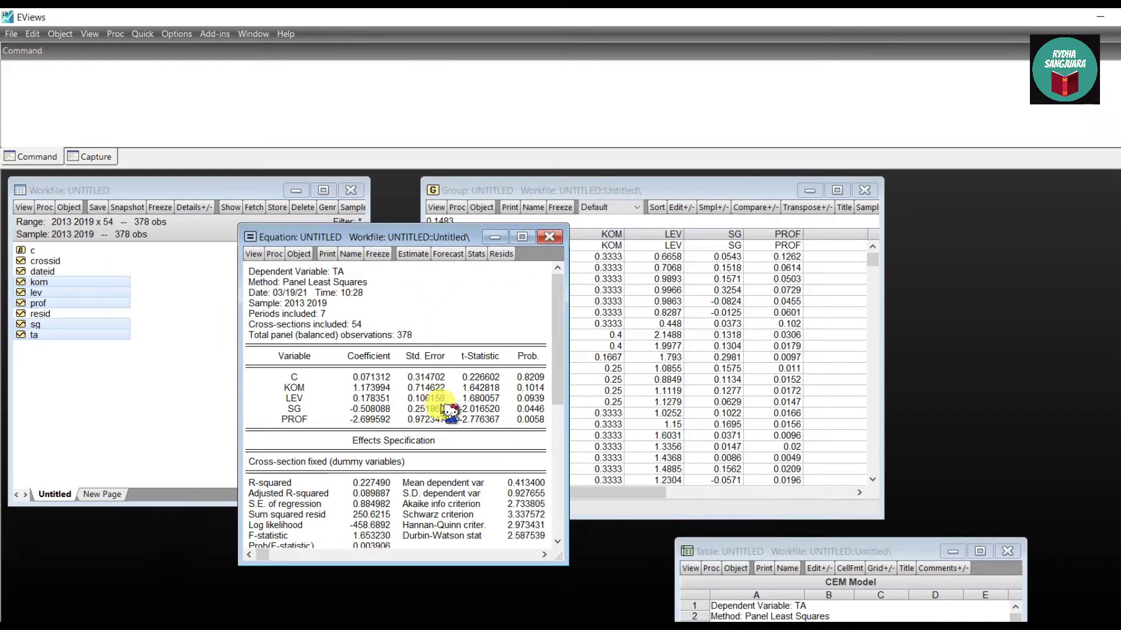
{"action": "left_click", "coordinate": [378, 254]}
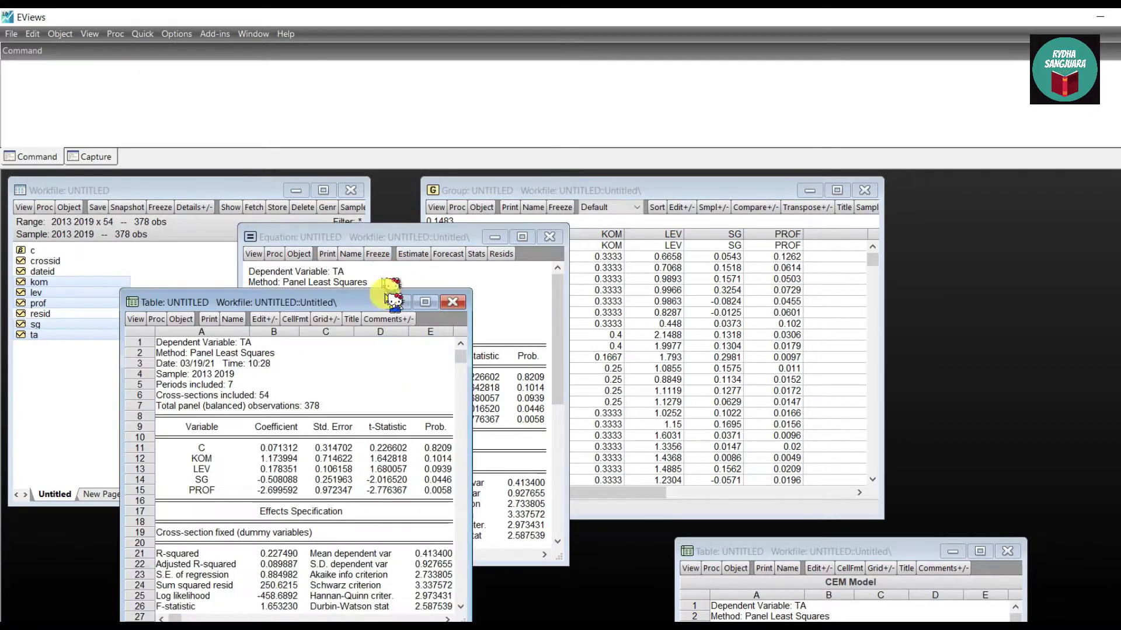
{"action": "left_click", "coordinate": [352, 320]}
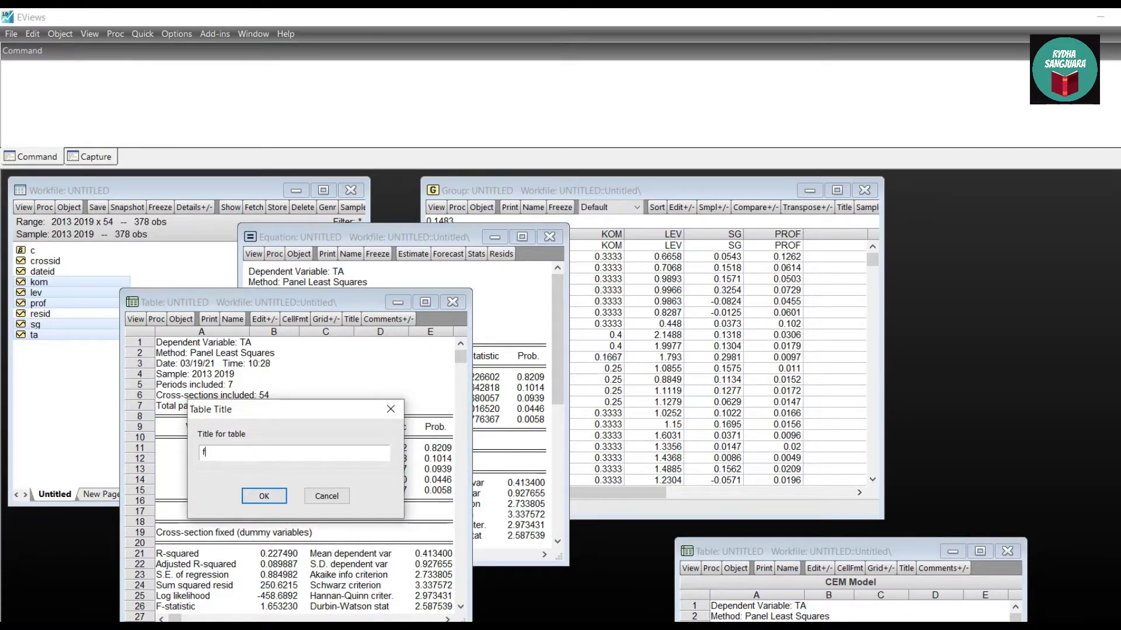
{"action": "key", "text": "Caps_Lock"}
{"action": "type", "text": "FEM M"}
{"action": "key", "text": "Caps_Lock"}
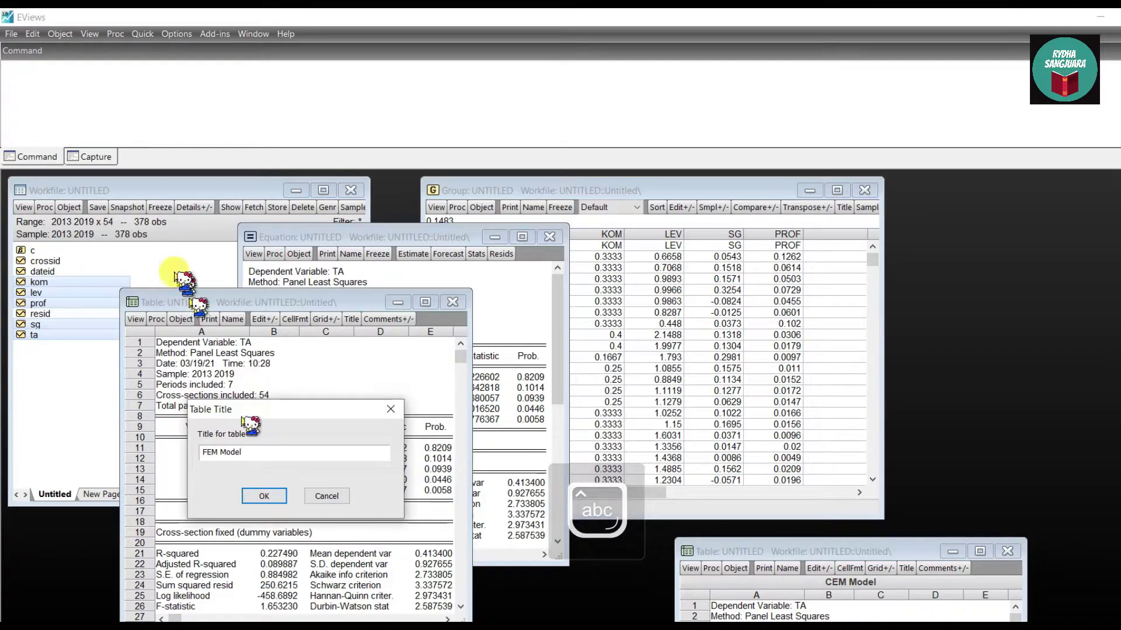
{"action": "left_click", "coordinate": [264, 496]}
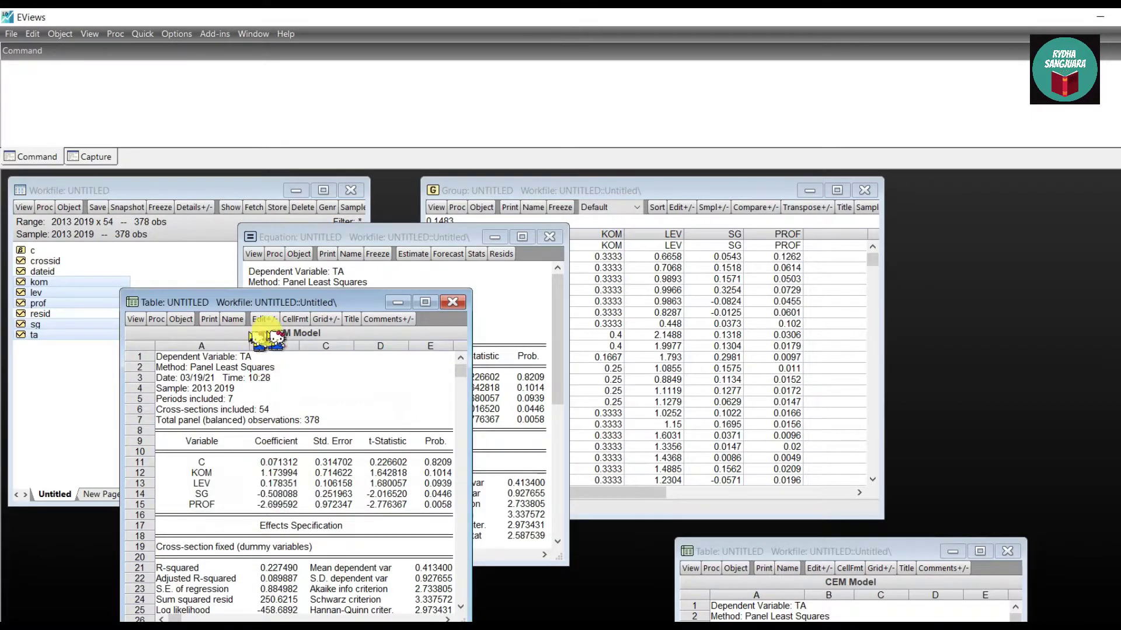
{"action": "left_click_drag", "start_coordinate": [209, 302], "coordinate": [790, 517]}
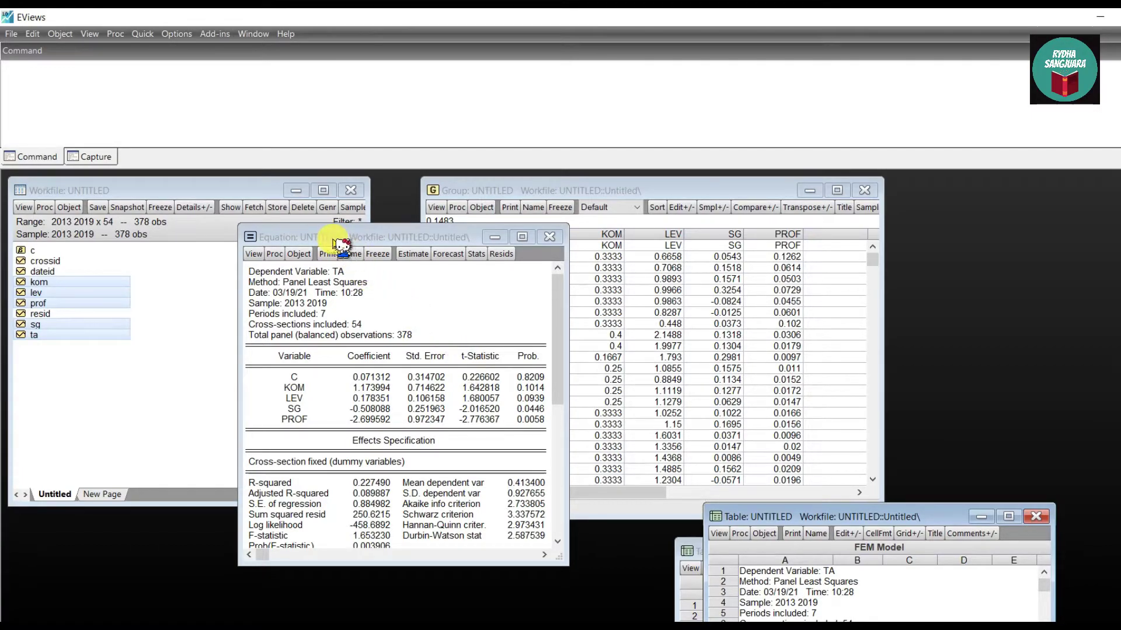
Step: Run the Redundant Fixed Effects - Likelihood Ratio test on the fixed effect equation
{"action": "left_click_drag", "start_coordinate": [345, 238], "coordinate": [318, 236]}
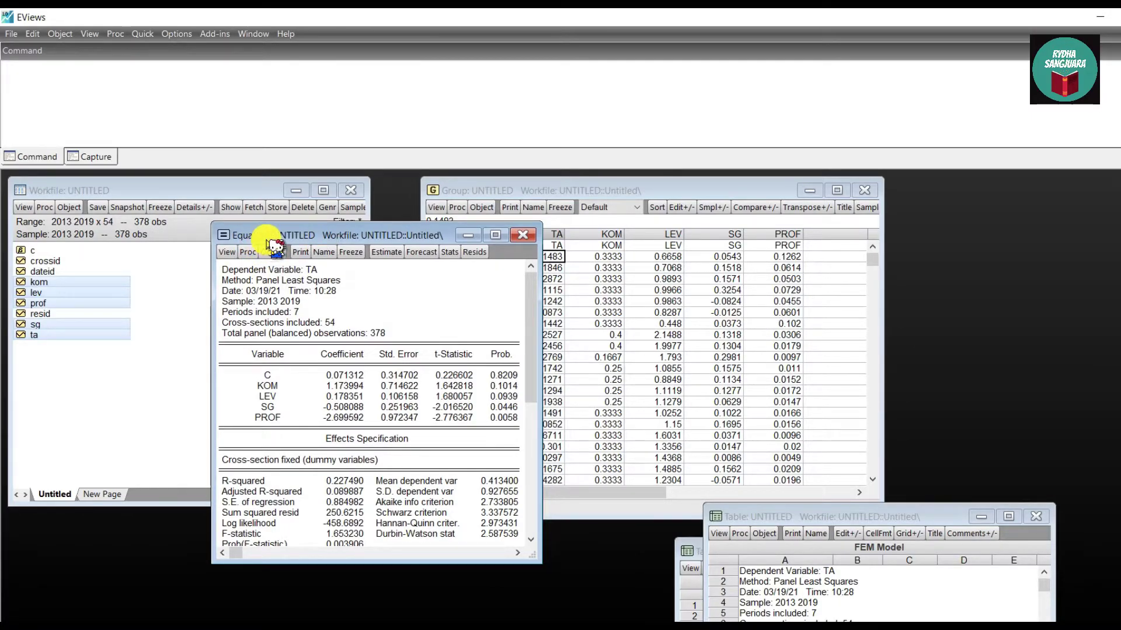
{"action": "left_click", "coordinate": [229, 252]}
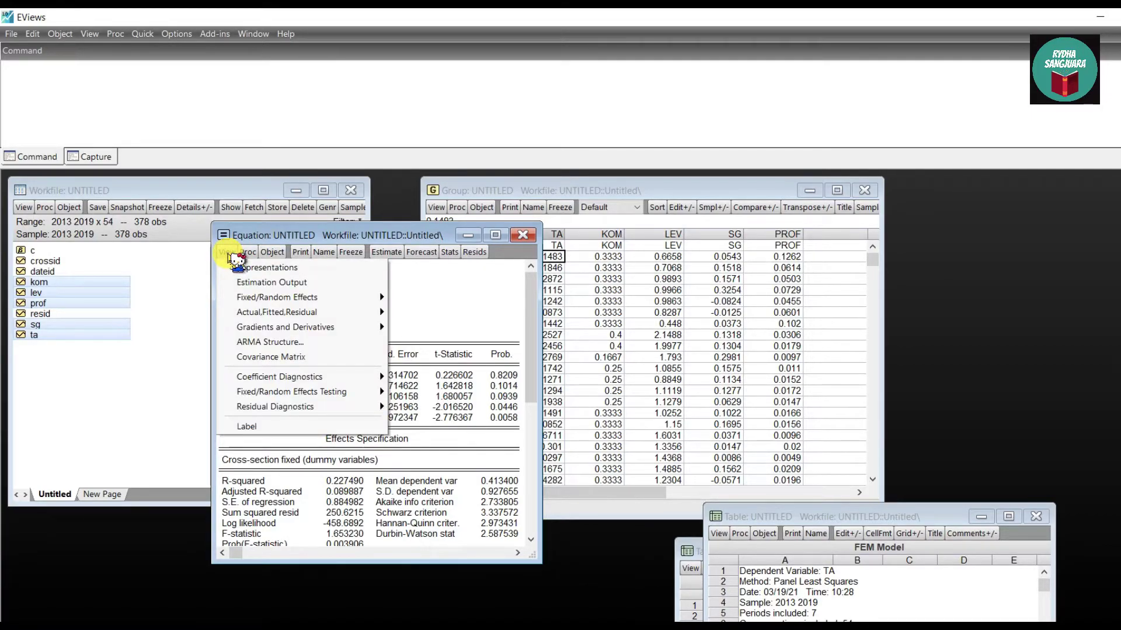
{"action": "mouse_move", "coordinate": [285, 395]}
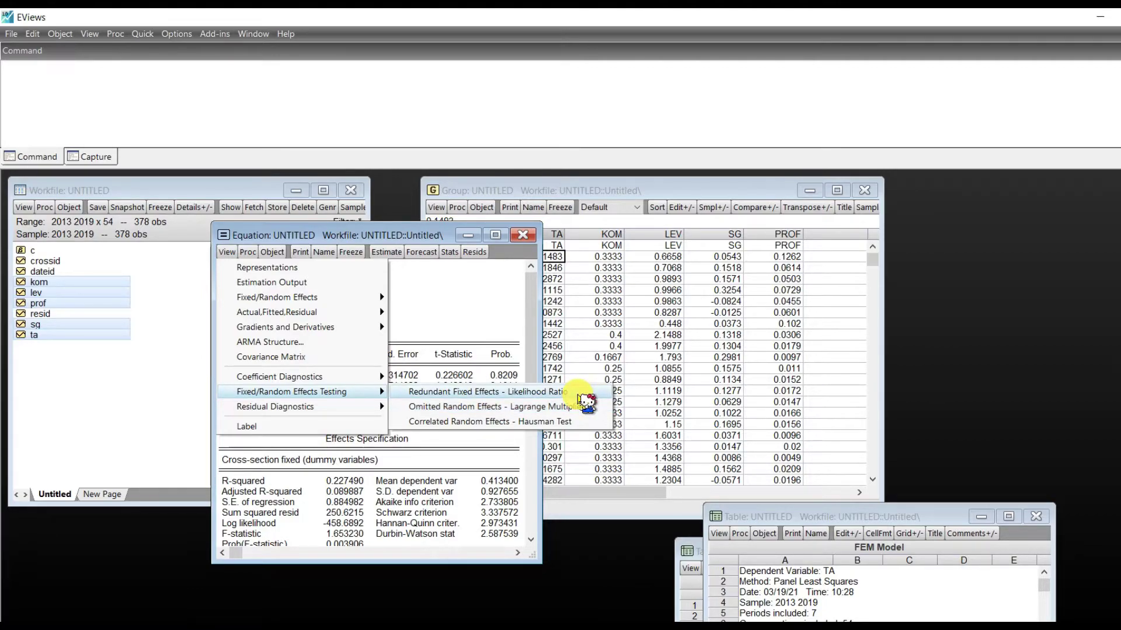
{"action": "left_click", "coordinate": [579, 392]}
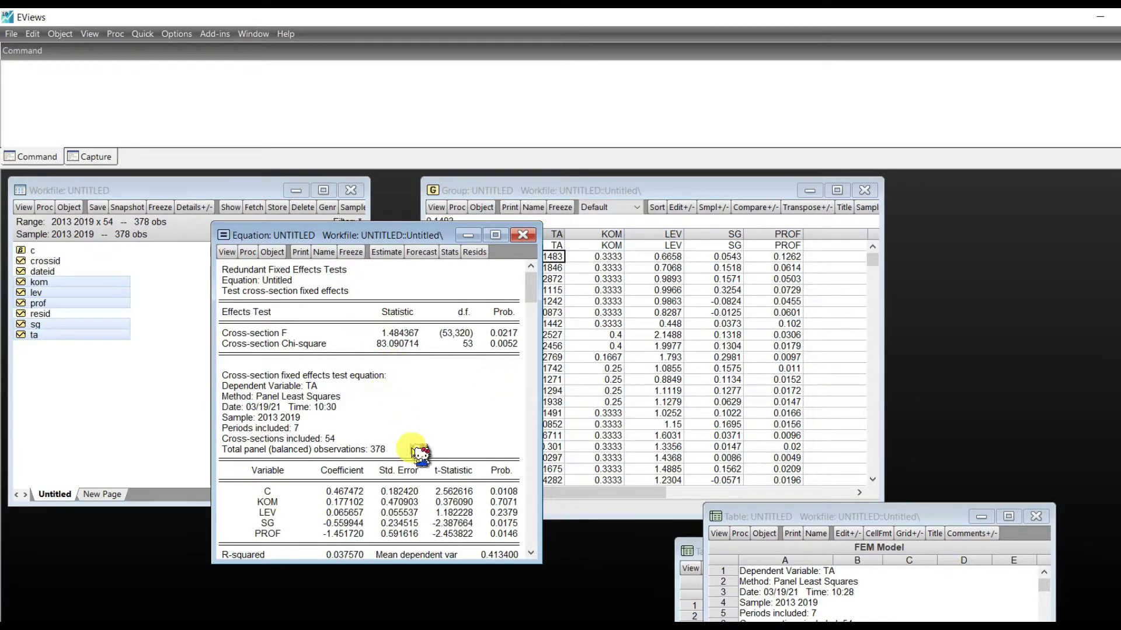
{"action": "scroll", "coordinate": [418, 450], "scroll_direction": "down", "scroll_amount": 1}
{"action": "scroll", "coordinate": [409, 432], "scroll_direction": "up", "scroll_amount": 1}
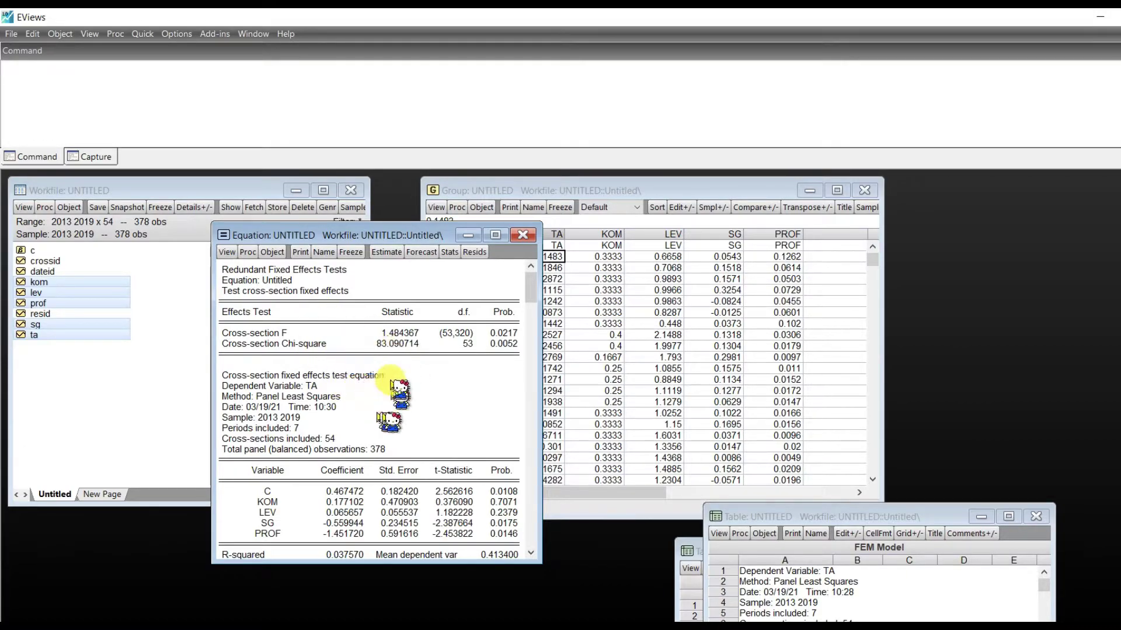
Step: Switch to the PowerPoint slide on panel model selection, examine the Chow test's H0 and Ha criteria, and return to EViews
{"action": "key", "text": "alt+Tab"}
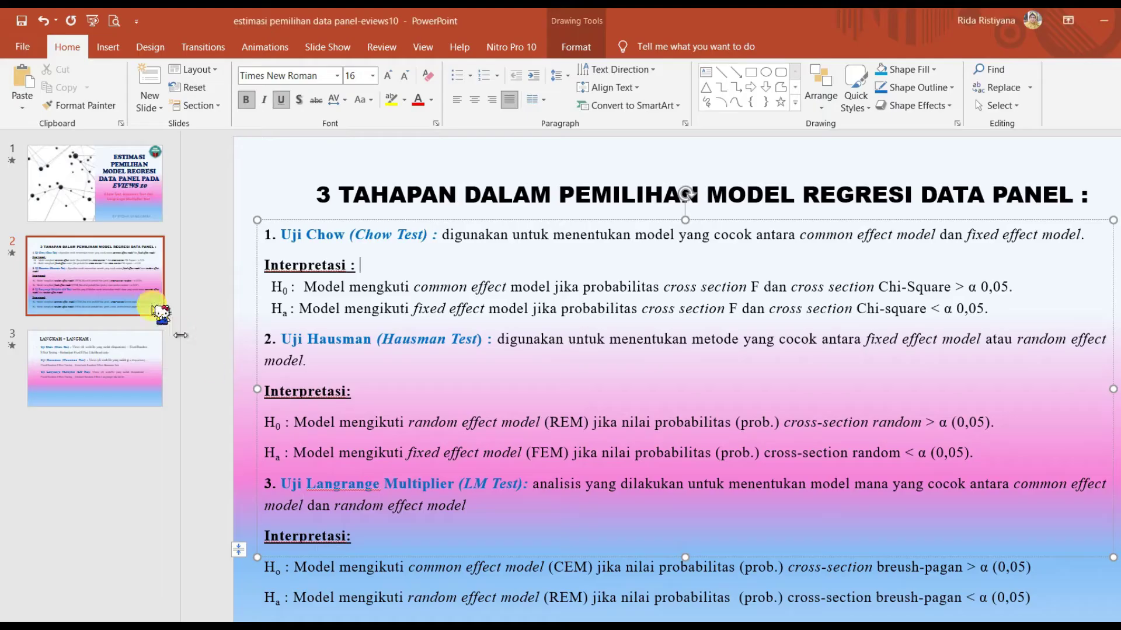
{"action": "left_click", "coordinate": [386, 301]}
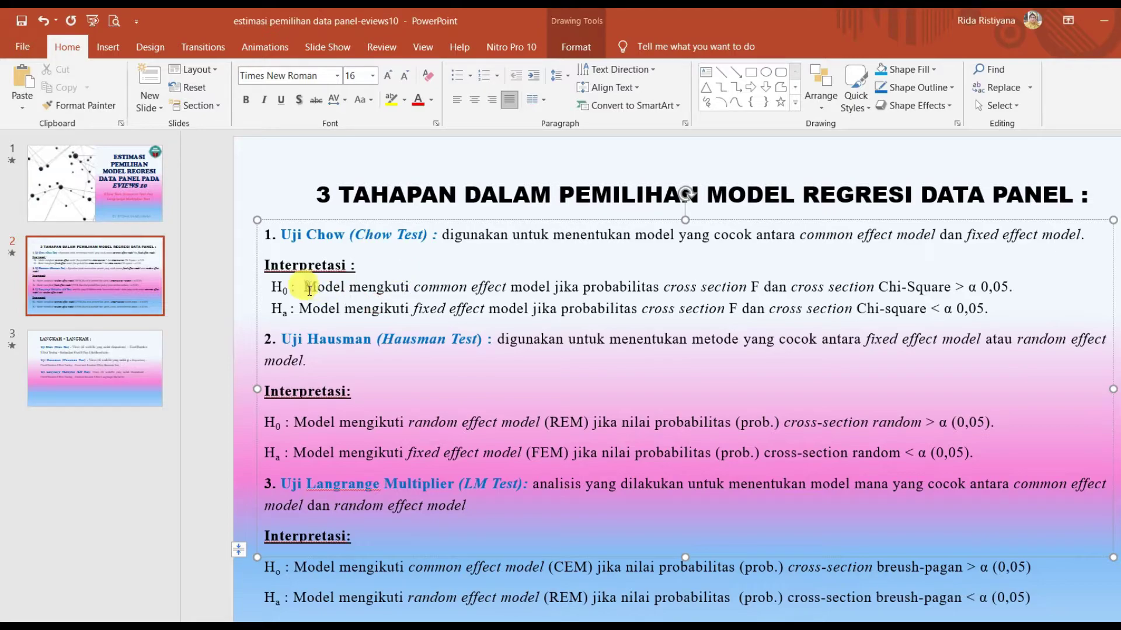
{"action": "left_click_drag", "start_coordinate": [303, 287], "coordinate": [413, 287]}
{"action": "left_click", "coordinate": [630, 283]}
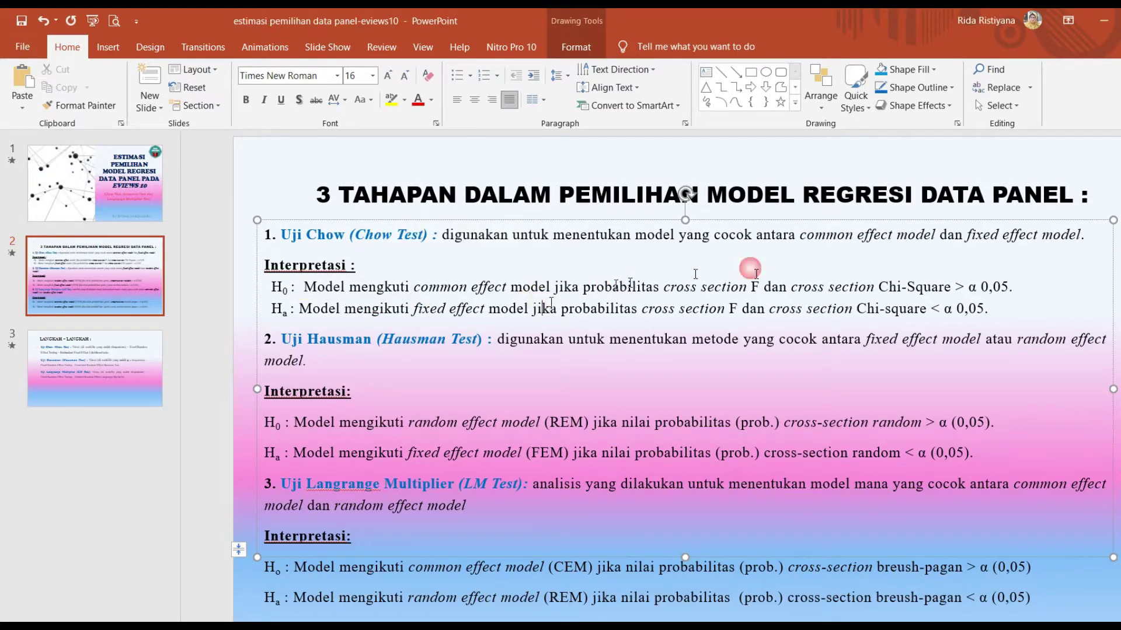
{"action": "left_click_drag", "start_coordinate": [664, 287], "coordinate": [1012, 292]}
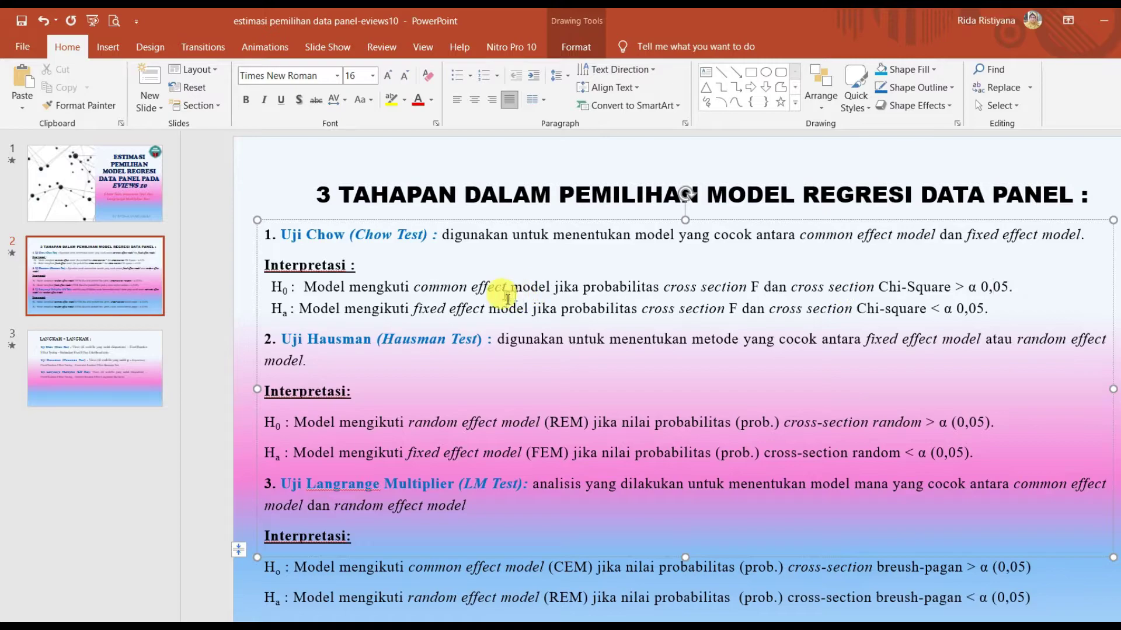
{"action": "left_click_drag", "start_coordinate": [502, 291], "coordinate": [413, 290]}
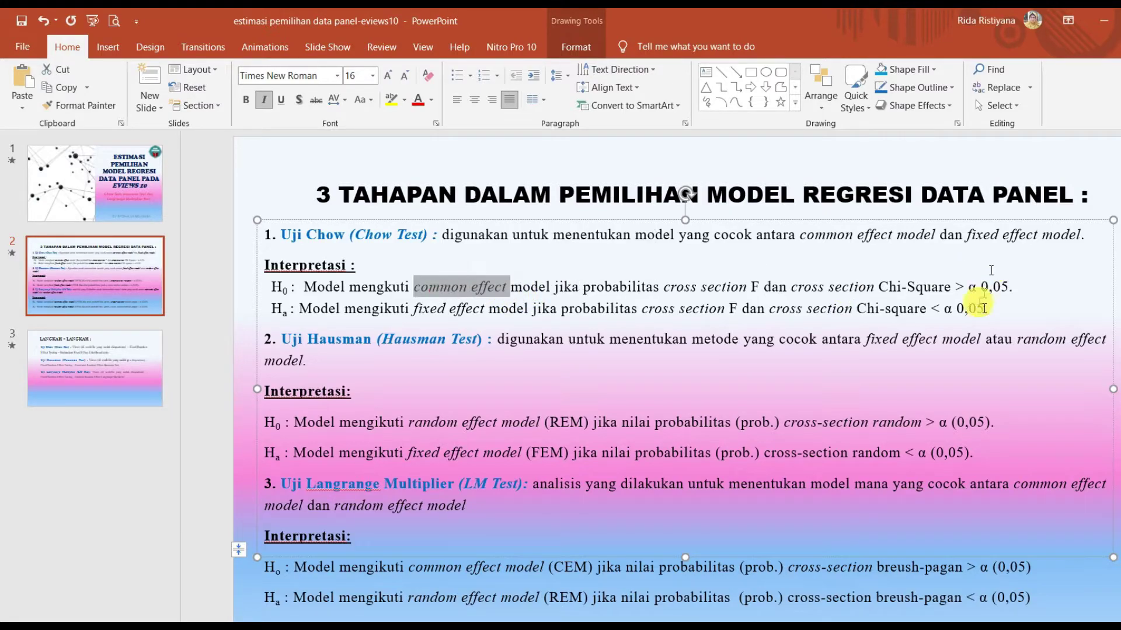
{"action": "left_click_drag", "start_coordinate": [993, 312], "coordinate": [944, 316]}
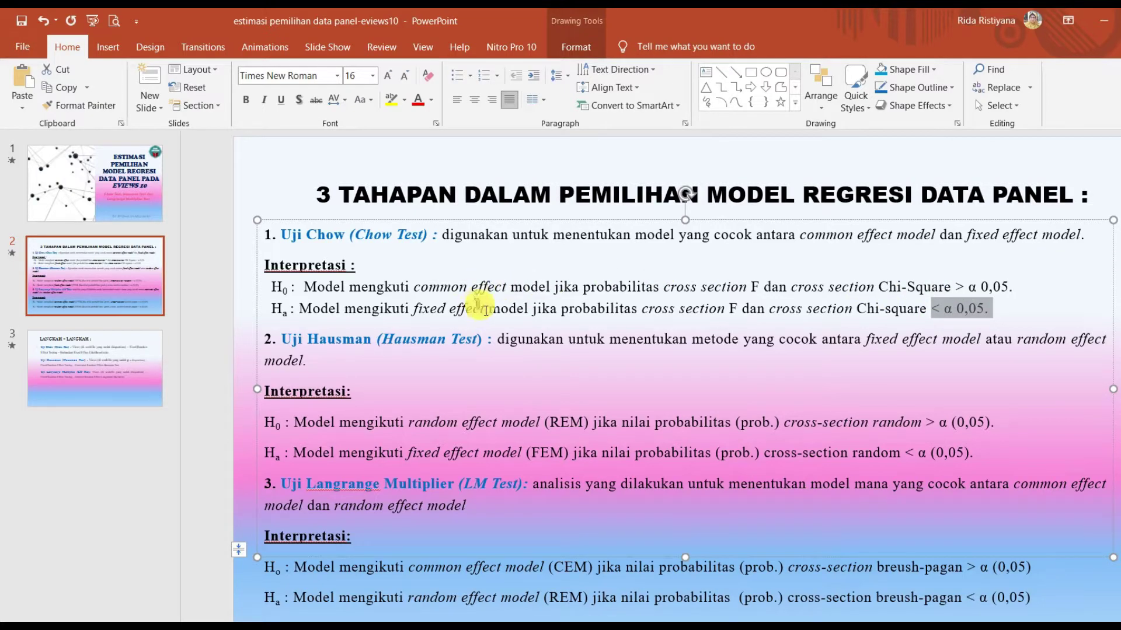
{"action": "left_click_drag", "start_coordinate": [533, 309], "coordinate": [412, 310]}
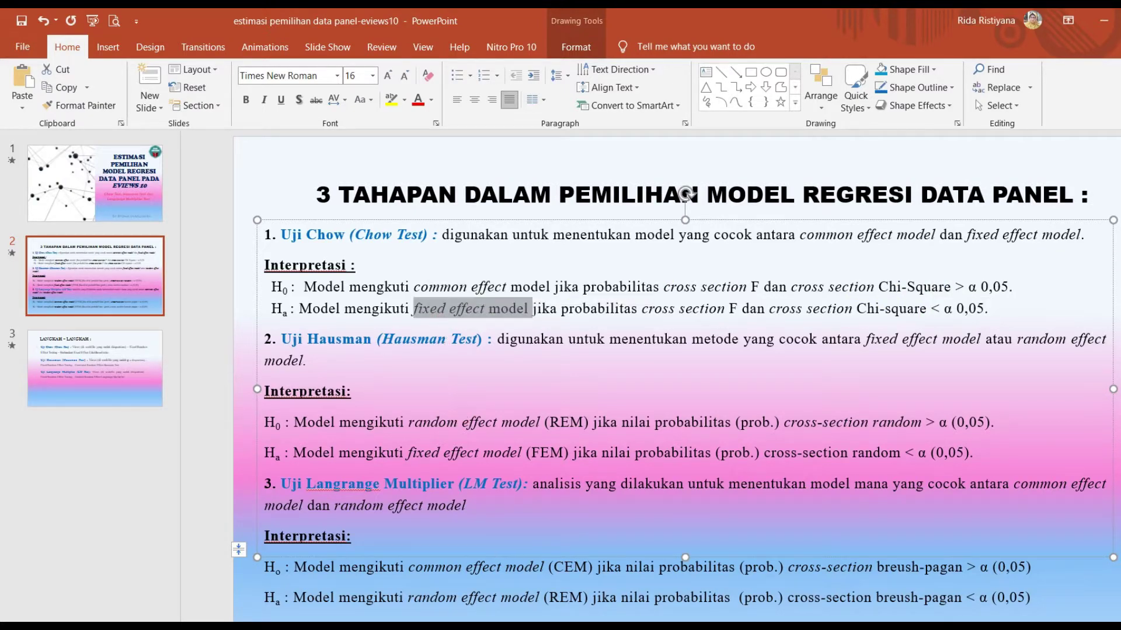
{"action": "left_click", "coordinate": [475, 627]}
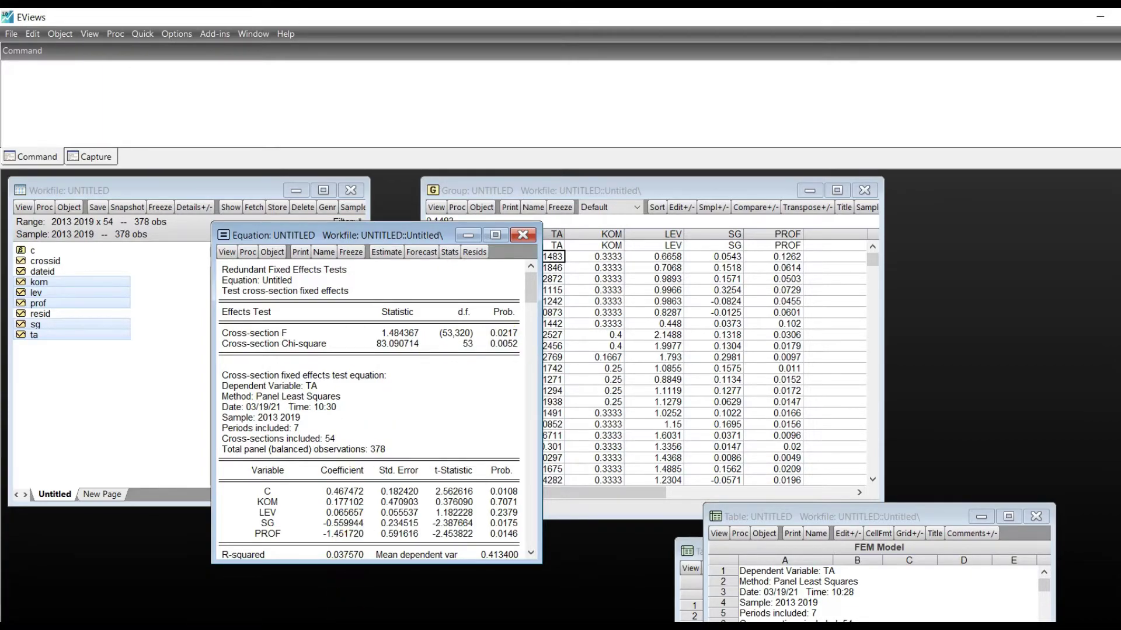
Step: Recheck the Chow test's Ha threshold and its fixed effect model in PowerPoint, and return to the test output in EViews
{"action": "key", "text": "alt+Tab"}
{"action": "left_click_drag", "start_coordinate": [995, 310], "coordinate": [946, 316]}
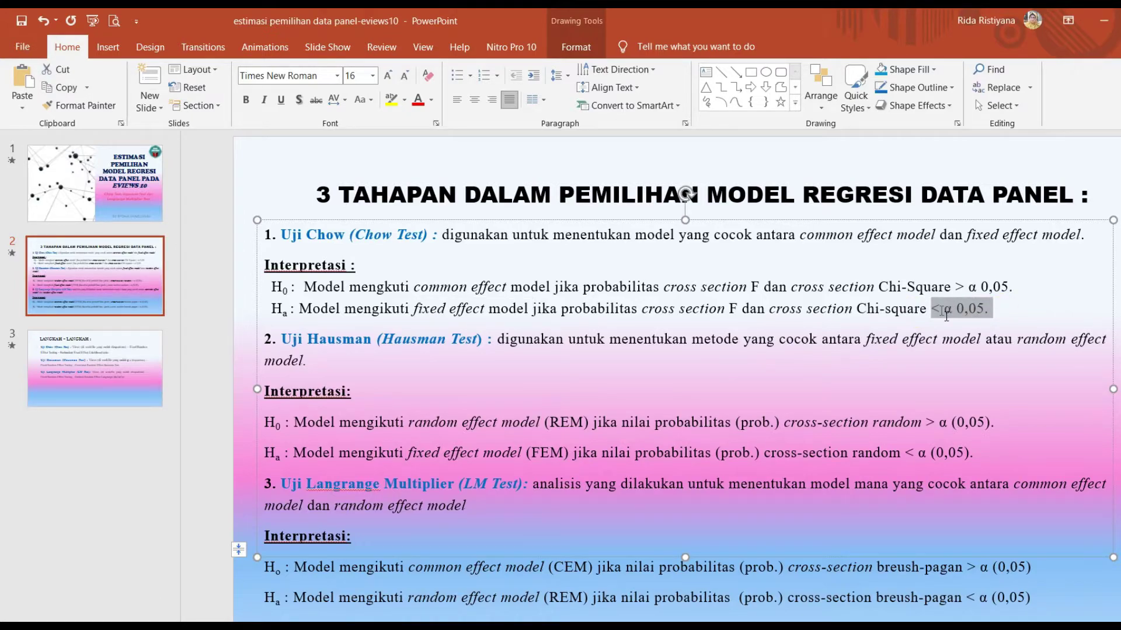
{"action": "left_click_drag", "start_coordinate": [413, 309], "coordinate": [533, 312]}
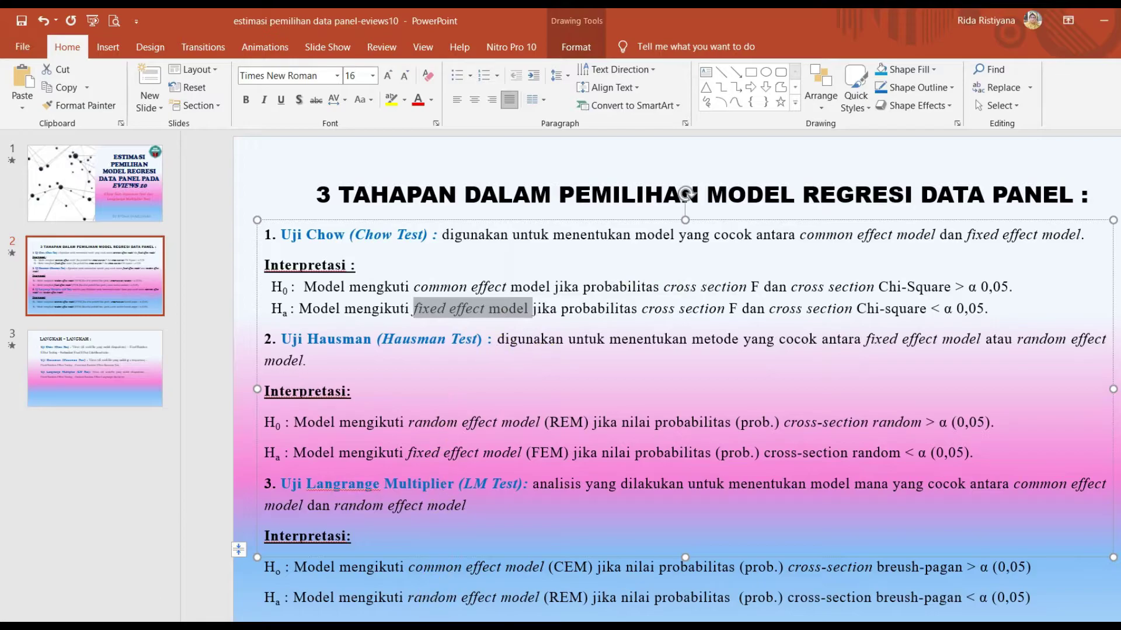
{"action": "left_click", "coordinate": [514, 628]}
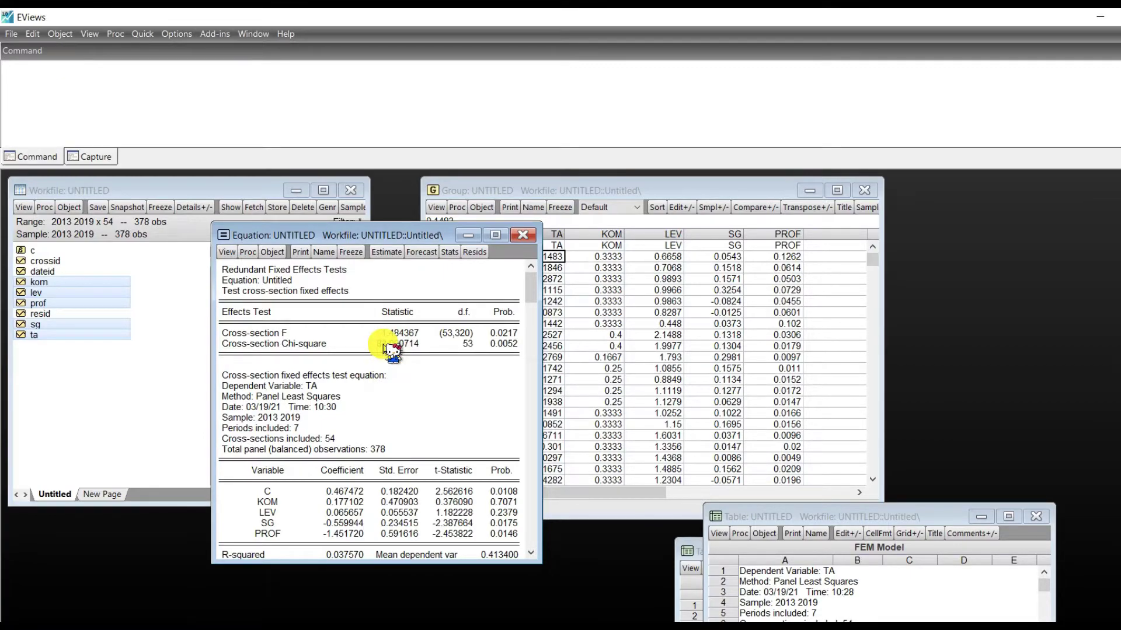
Step: Freeze the redundant fixed effects test output as a table and title it "Chow test"
{"action": "left_click", "coordinate": [351, 252]}
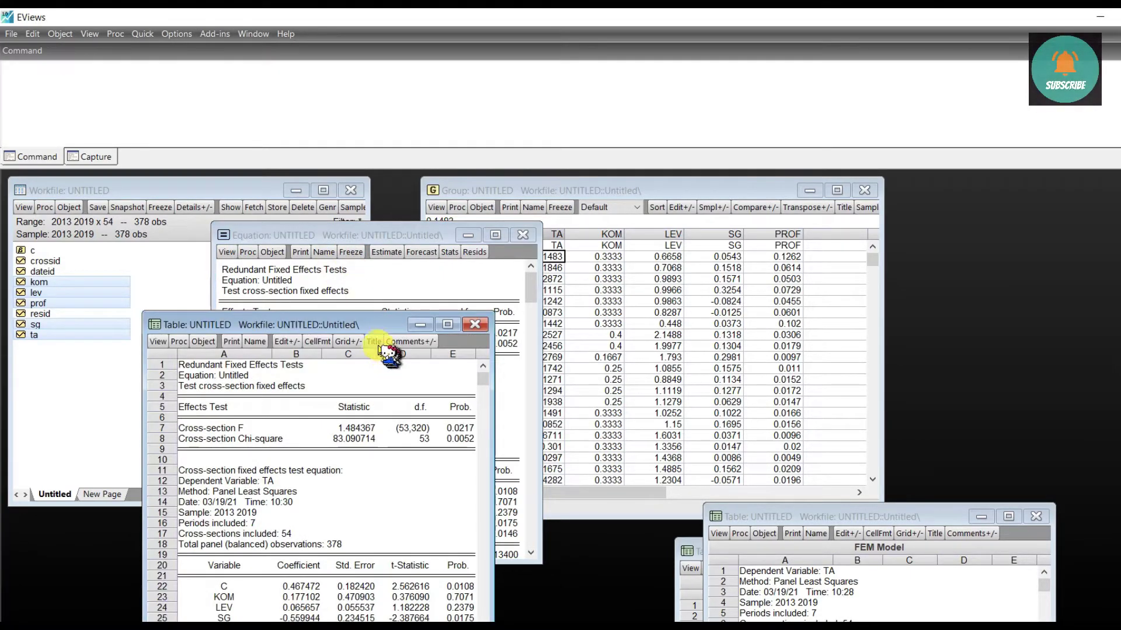
{"action": "left_click", "coordinate": [374, 341]}
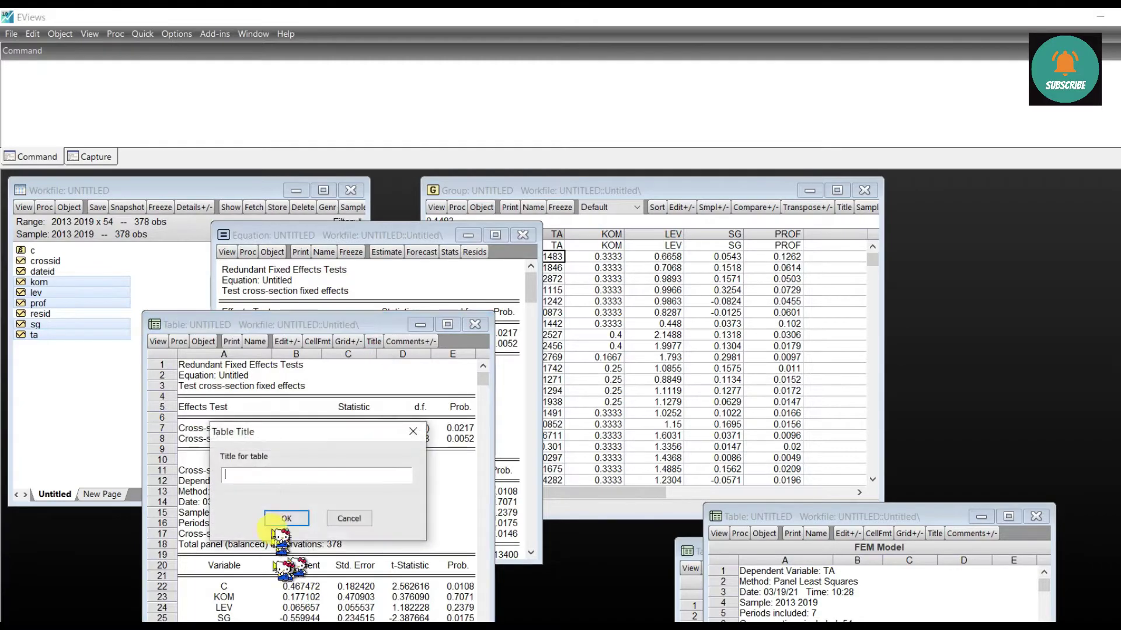
{"action": "type", "text": "f"}
{"action": "key", "text": "Caps_Lock"}
{"action": "key", "text": "BackSpace"}
{"action": "type", "text": "F"}
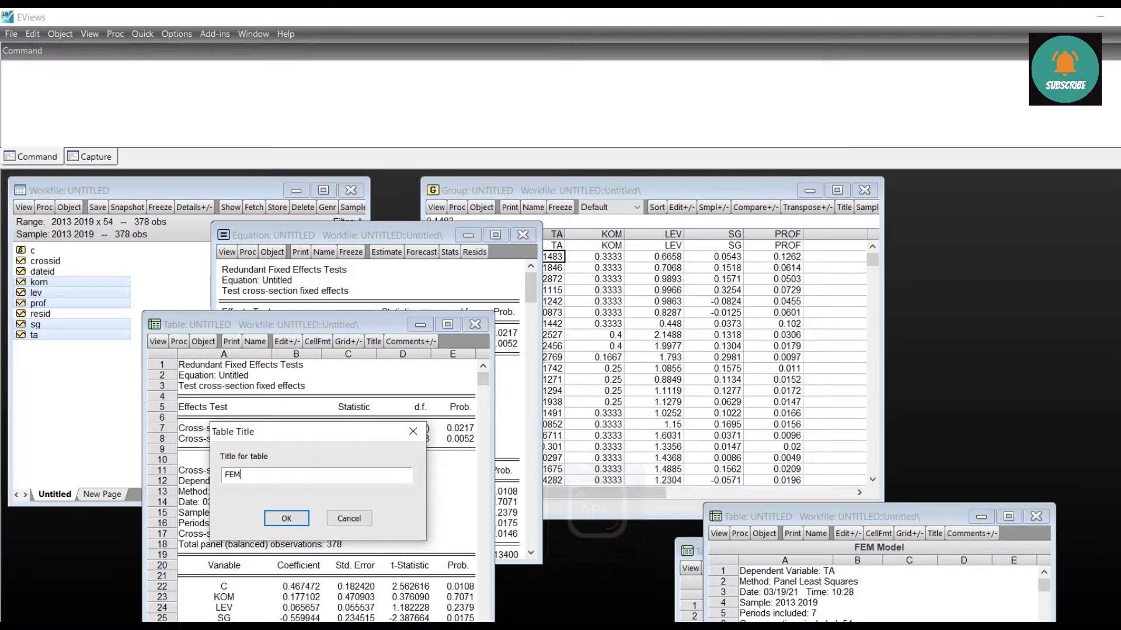
{"action": "key", "text": "BackSpace"}
{"action": "type", "text": "U"}
{"action": "key", "text": "Caps_Lock"}
{"action": "type", "text": "ji"}
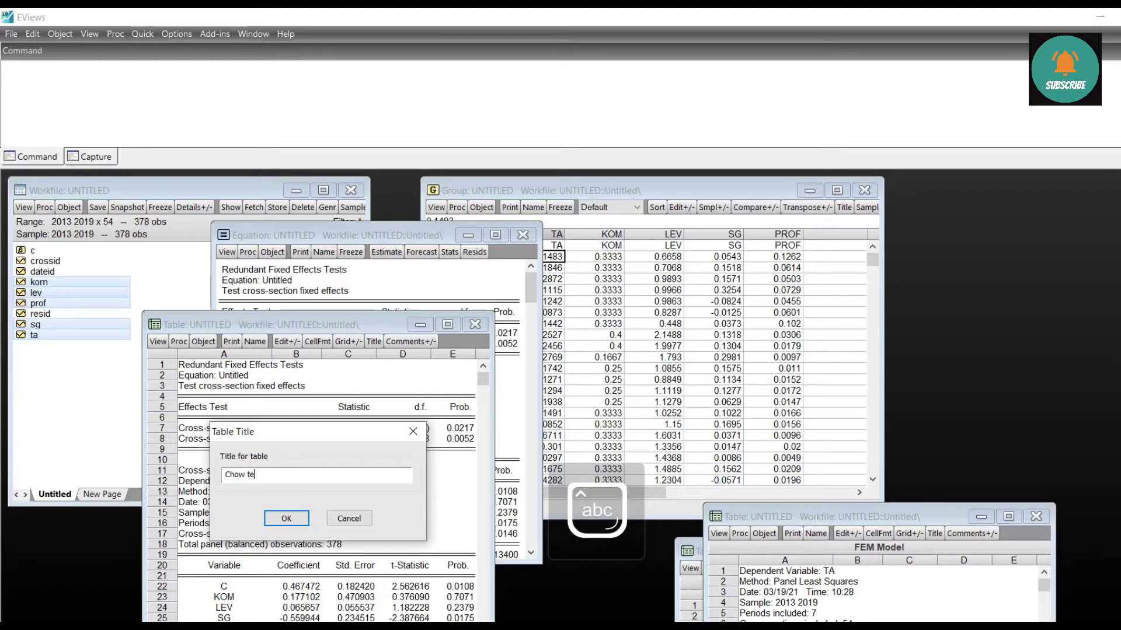
{"action": "key", "text": "BackSpace"}
{"action": "type", "text": "st"}
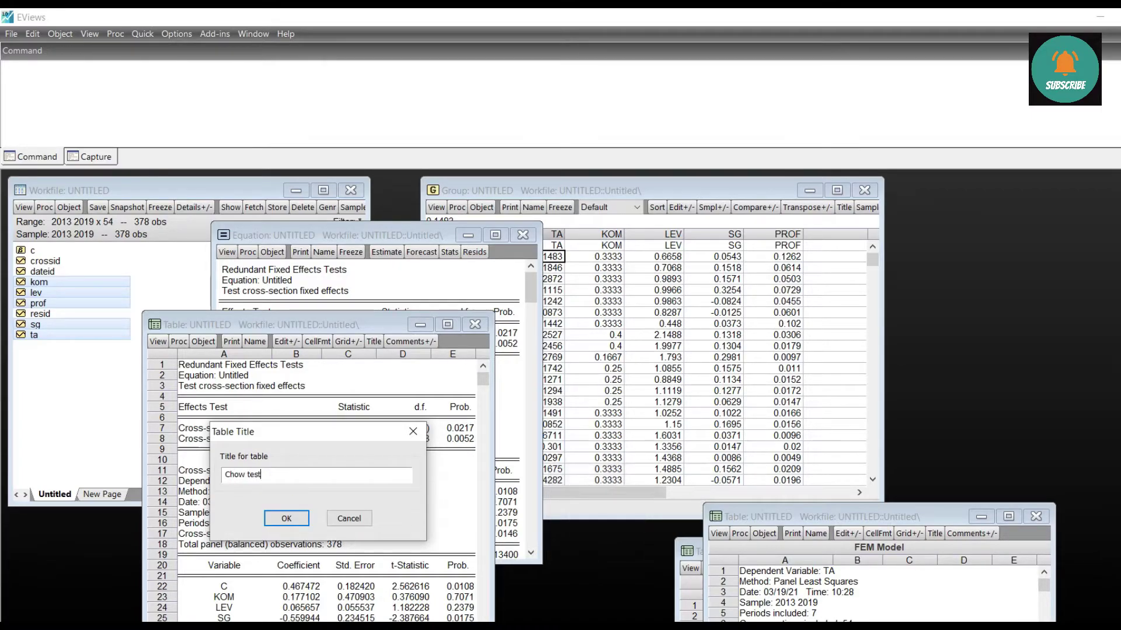
{"action": "left_click", "coordinate": [285, 520]}
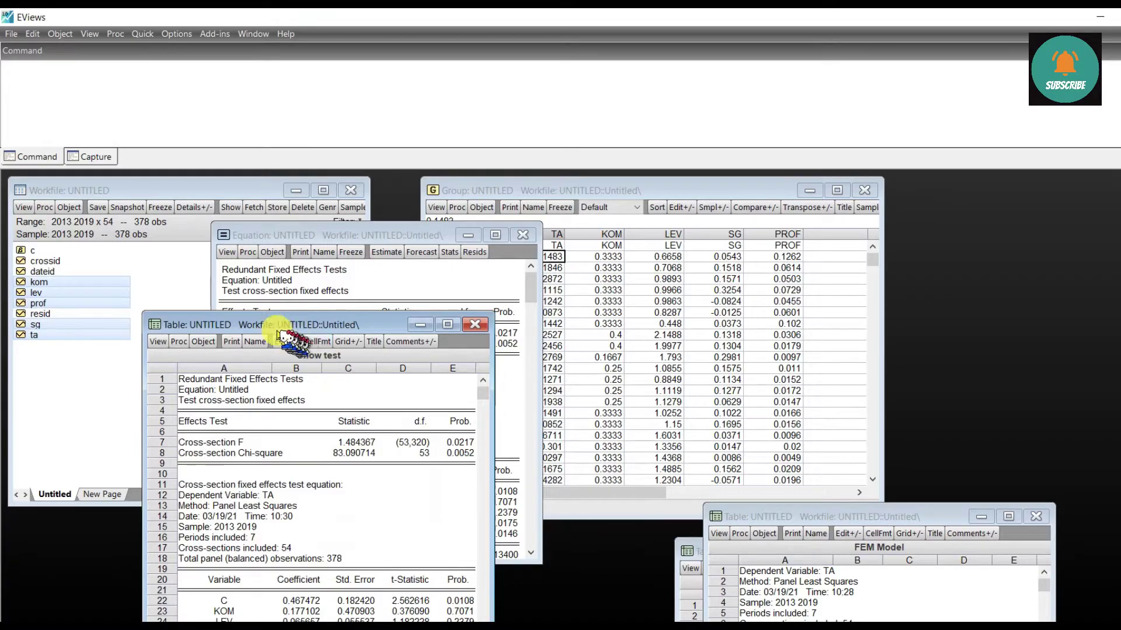
Step: Move the Chow test table beside the FEM Model table and the equation window off the workfile's series list
{"action": "left_click_drag", "start_coordinate": [270, 326], "coordinate": [858, 468]}
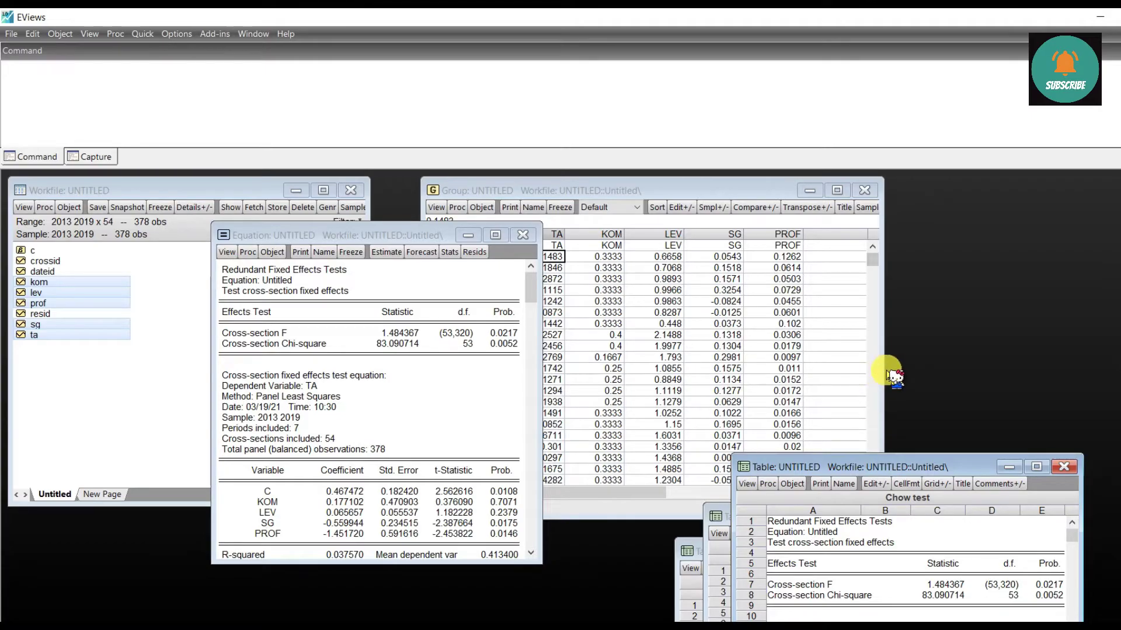
{"action": "left_click_drag", "start_coordinate": [854, 471], "coordinate": [863, 467]}
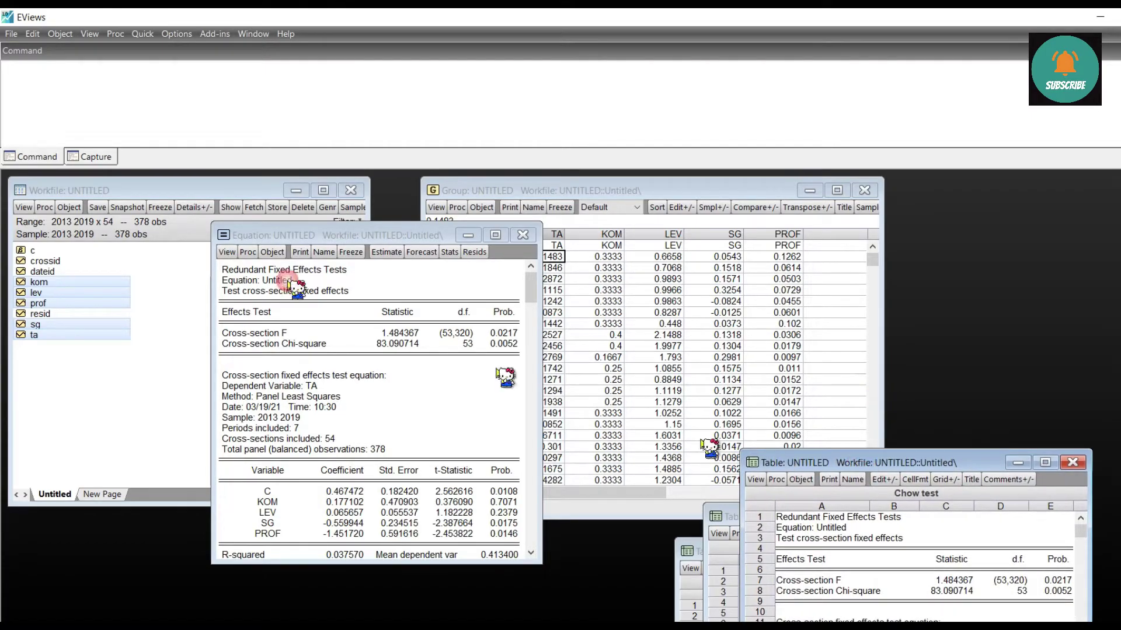
{"action": "left_click", "coordinate": [362, 255]}
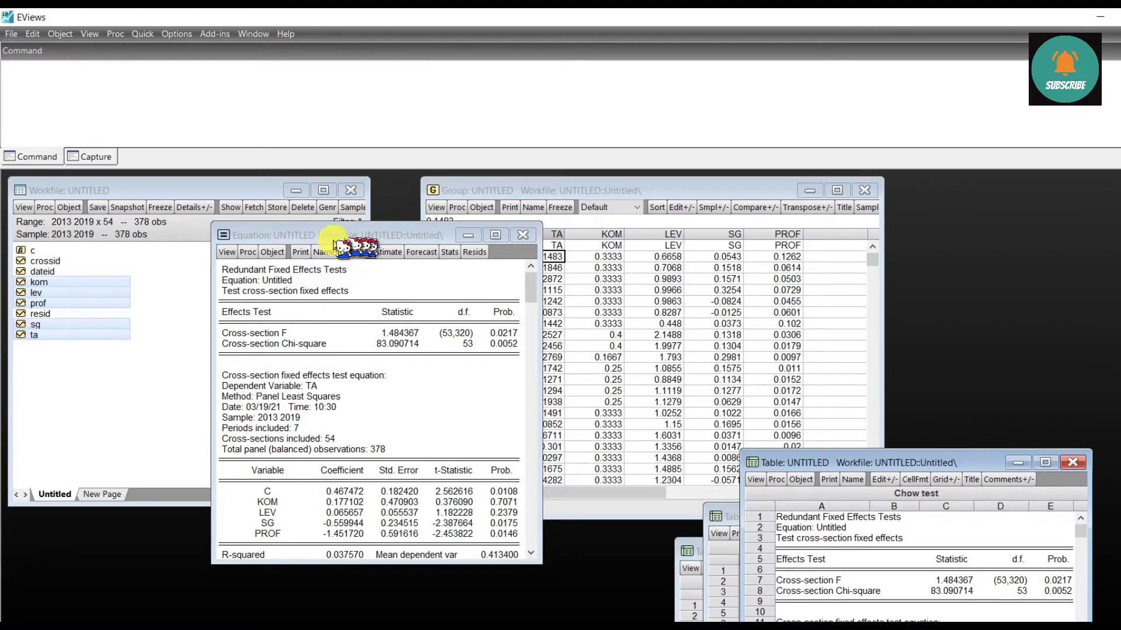
{"action": "left_click_drag", "start_coordinate": [333, 233], "coordinate": [496, 226]}
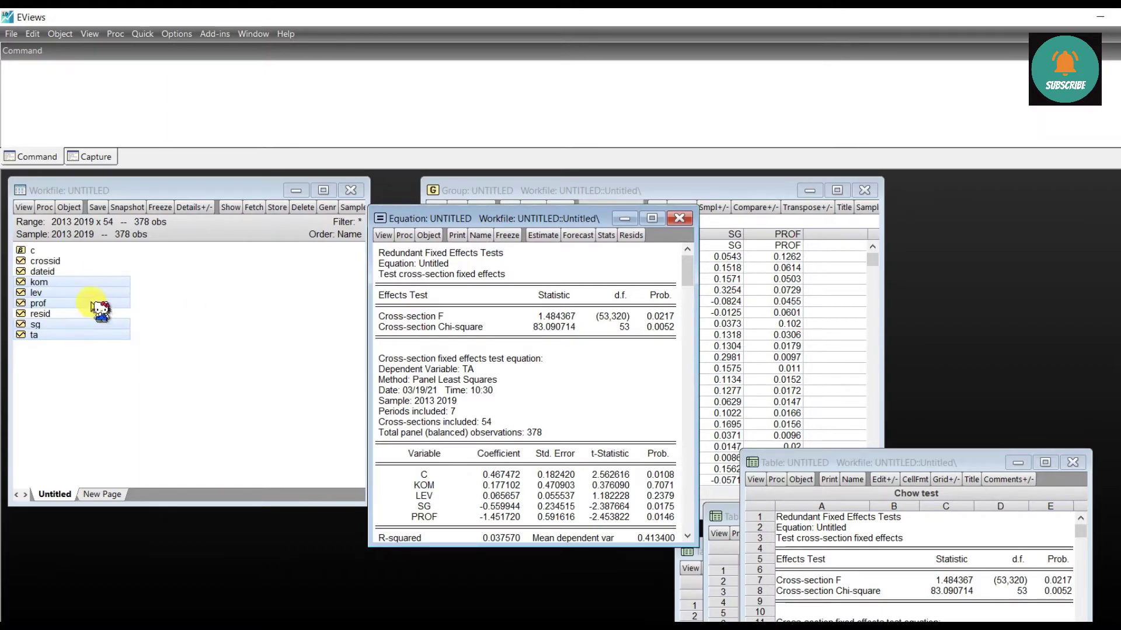
Step: Open the selected series as a new equation, specify it as ta c kom lev sg prof, and bring up its panel options
{"action": "right_click", "coordinate": [106, 286]}
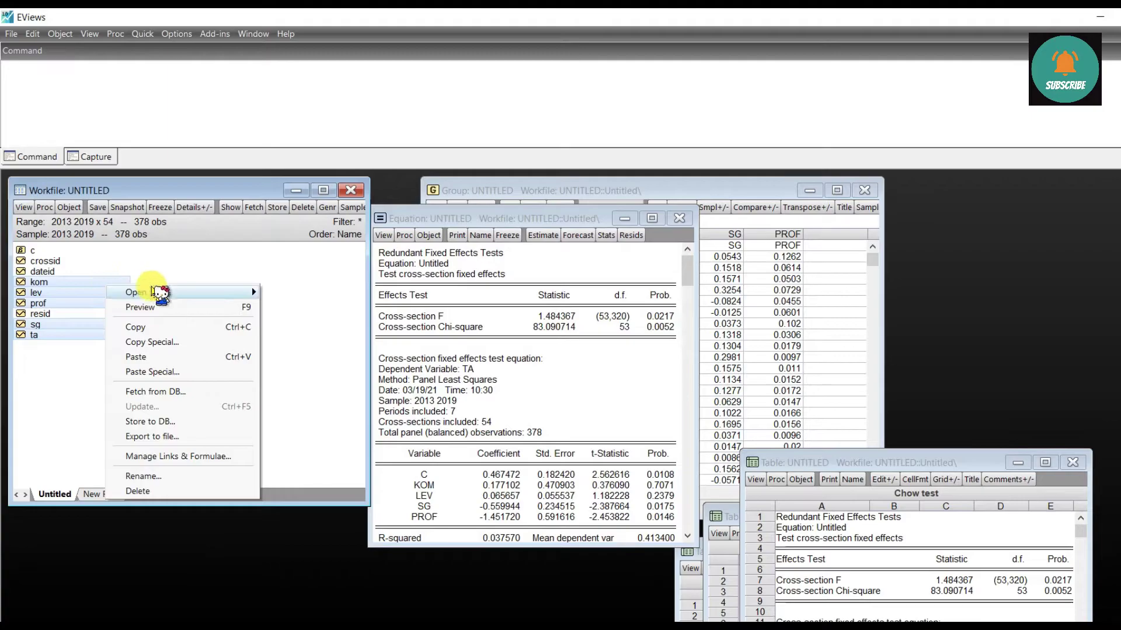
{"action": "mouse_move", "coordinate": [175, 296]}
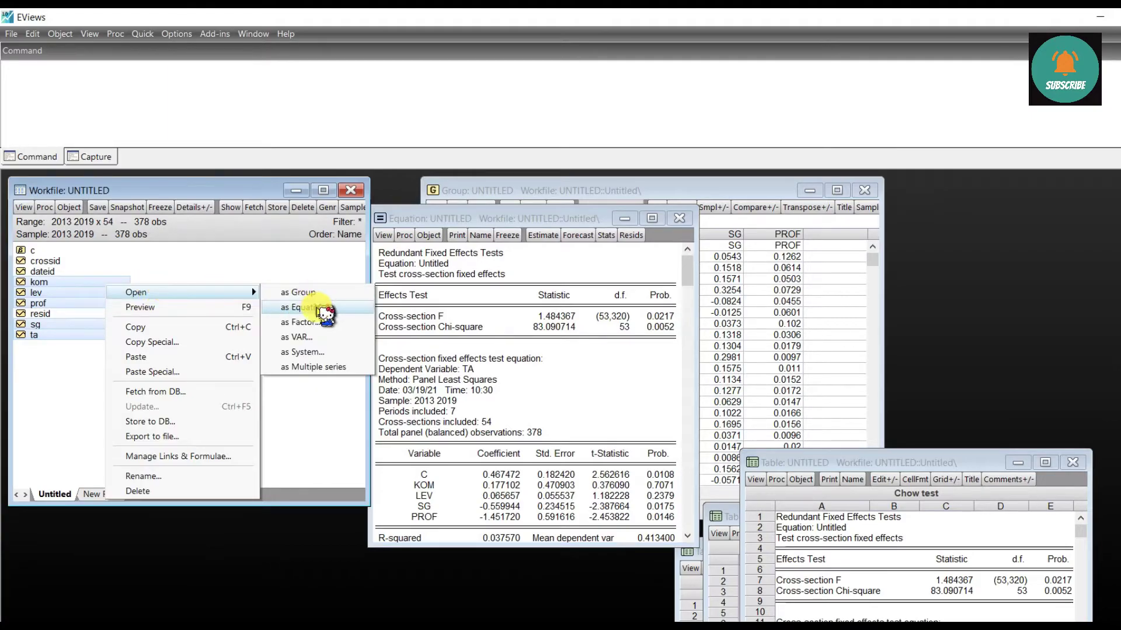
{"action": "left_click", "coordinate": [324, 308]}
{"action": "left_click", "coordinate": [557, 281]}
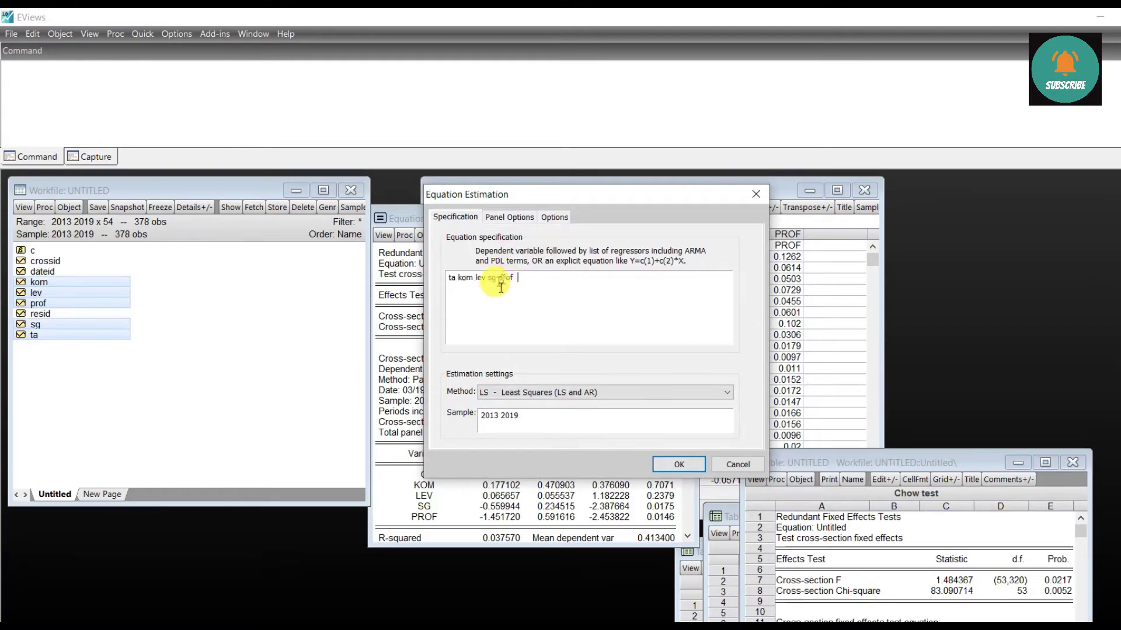
{"action": "left_click", "coordinate": [459, 280]}
{"action": "type", "text": "c"}
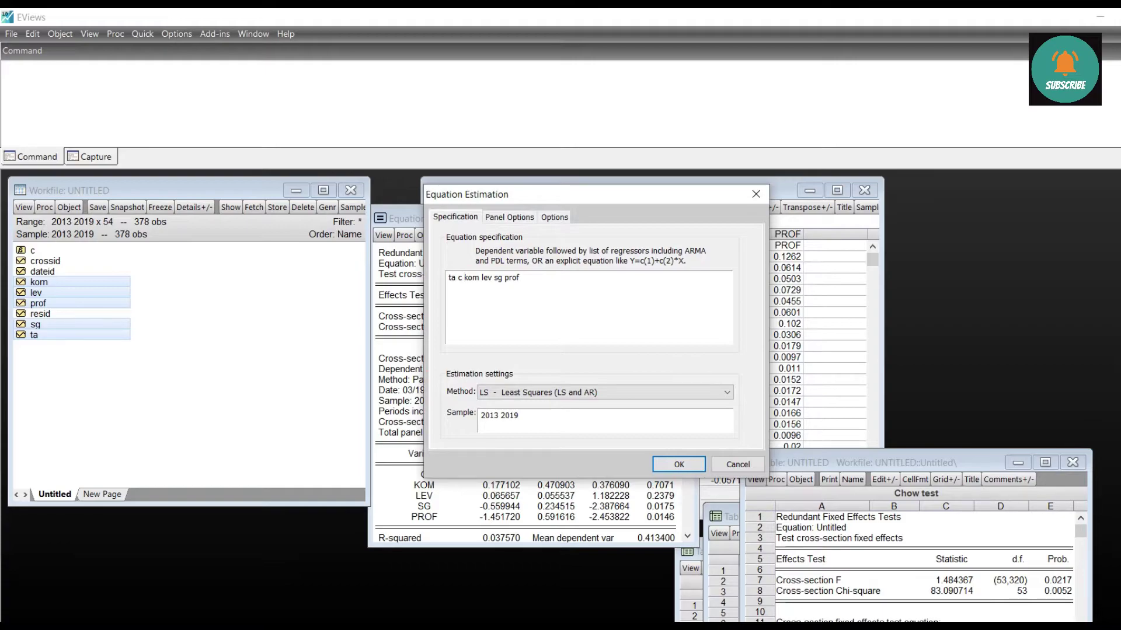
{"action": "left_click", "coordinate": [521, 219]}
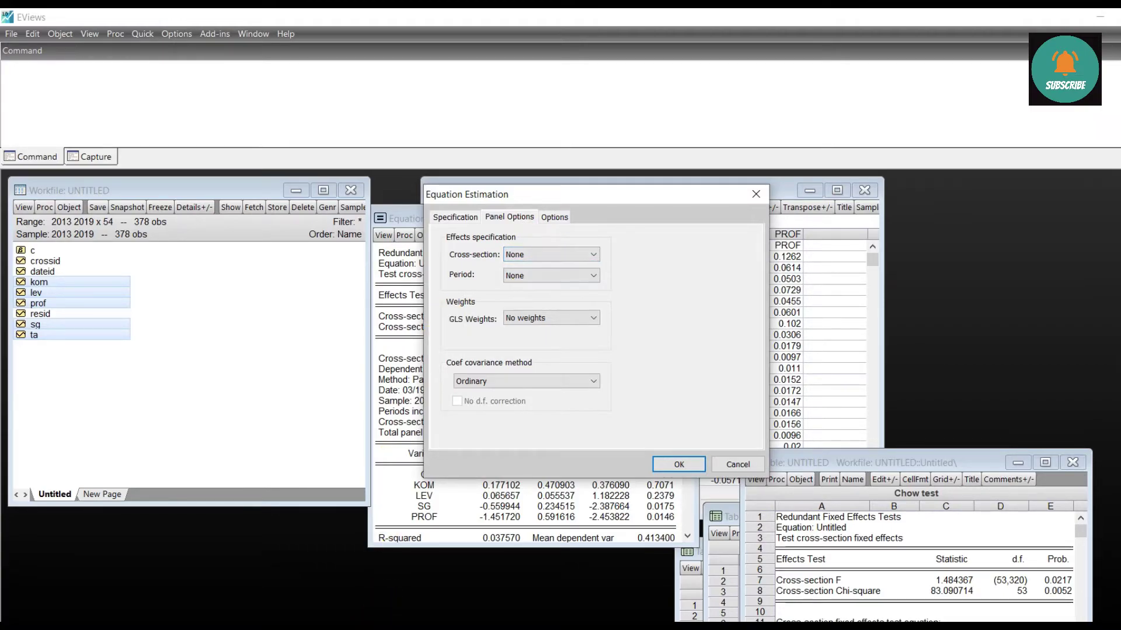
Step: Switch to PowerPoint, examine the Hausman test's REM and FEM hypotheses, and return to the equation estimation in EViews
{"action": "left_click", "coordinate": [343, 624]}
{"action": "left_click", "coordinate": [387, 374]}
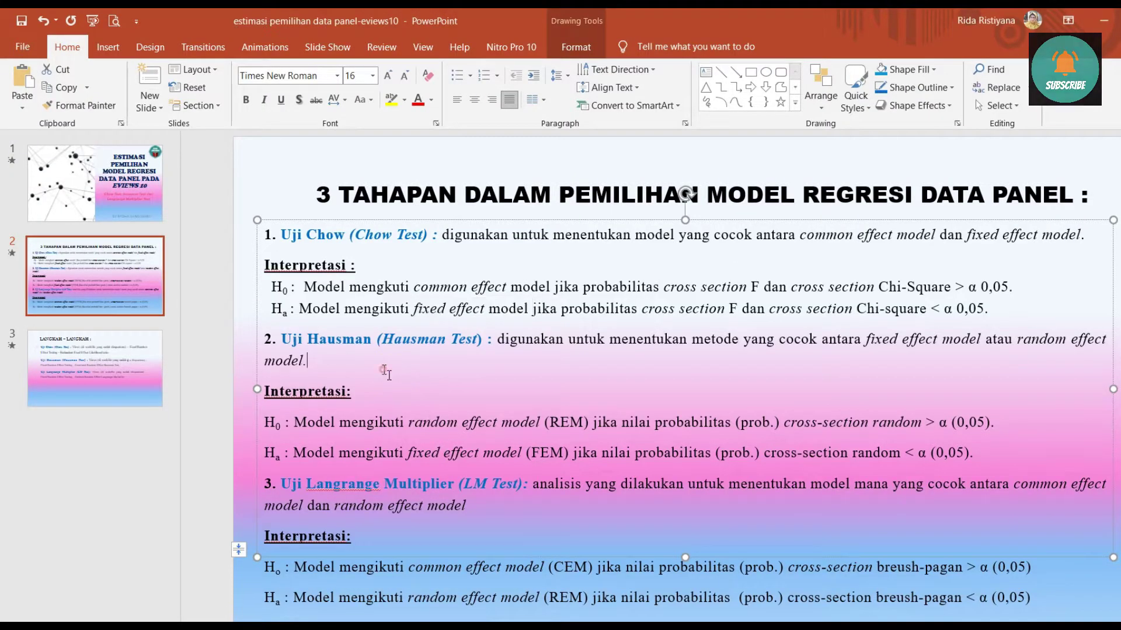
{"action": "left_click_drag", "start_coordinate": [585, 422], "coordinate": [546, 422]}
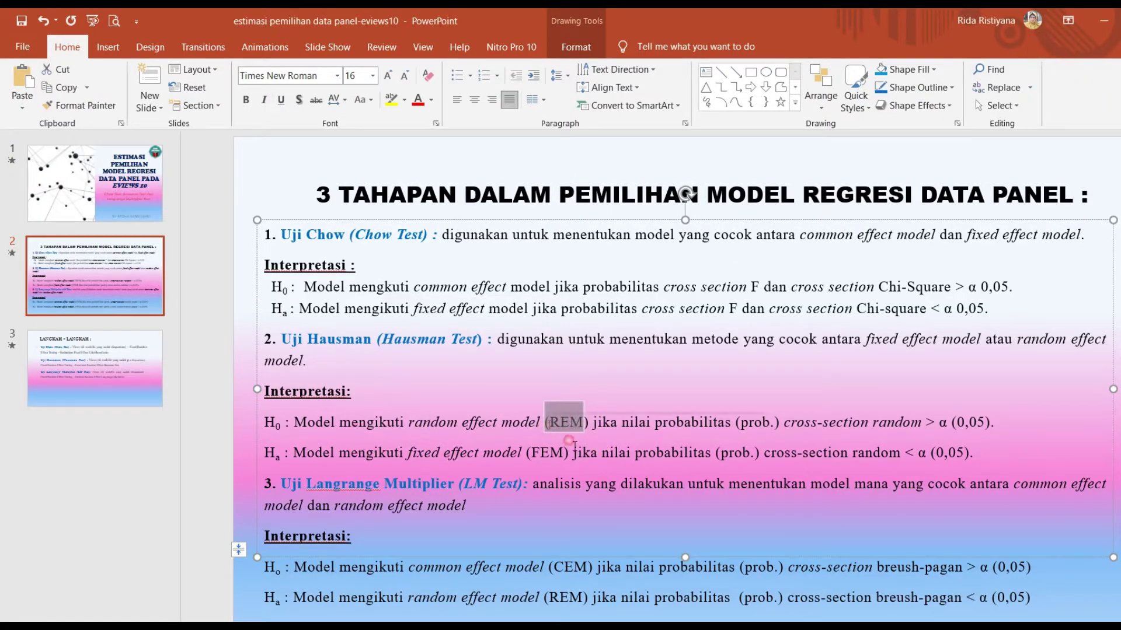
{"action": "left_click_drag", "start_coordinate": [574, 457], "coordinate": [536, 458]}
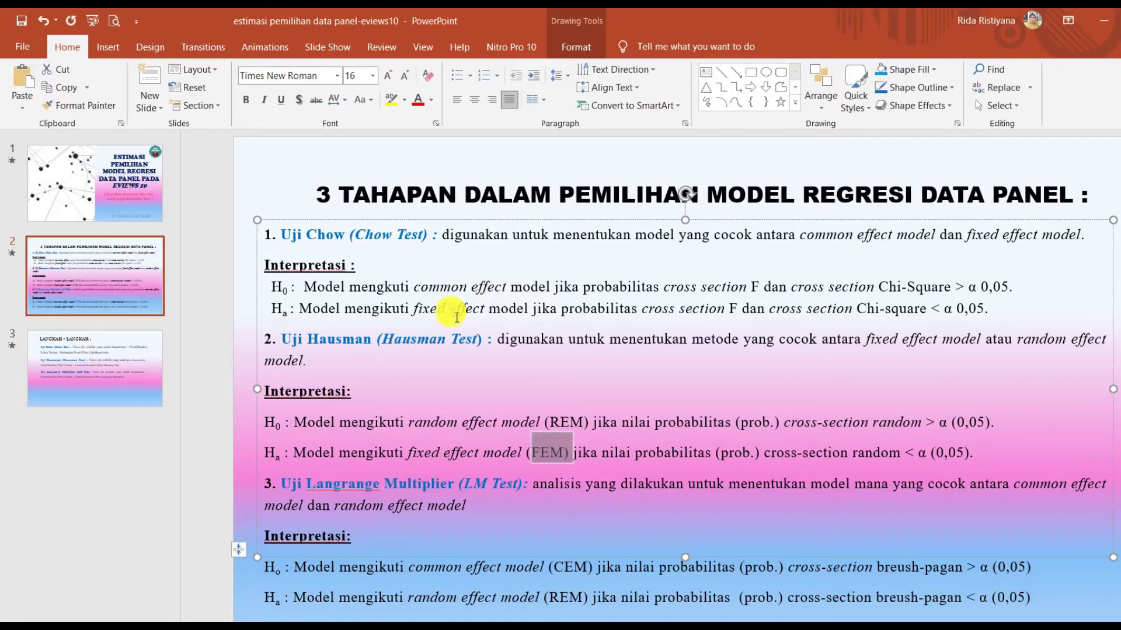
{"action": "left_click", "coordinate": [575, 461]}
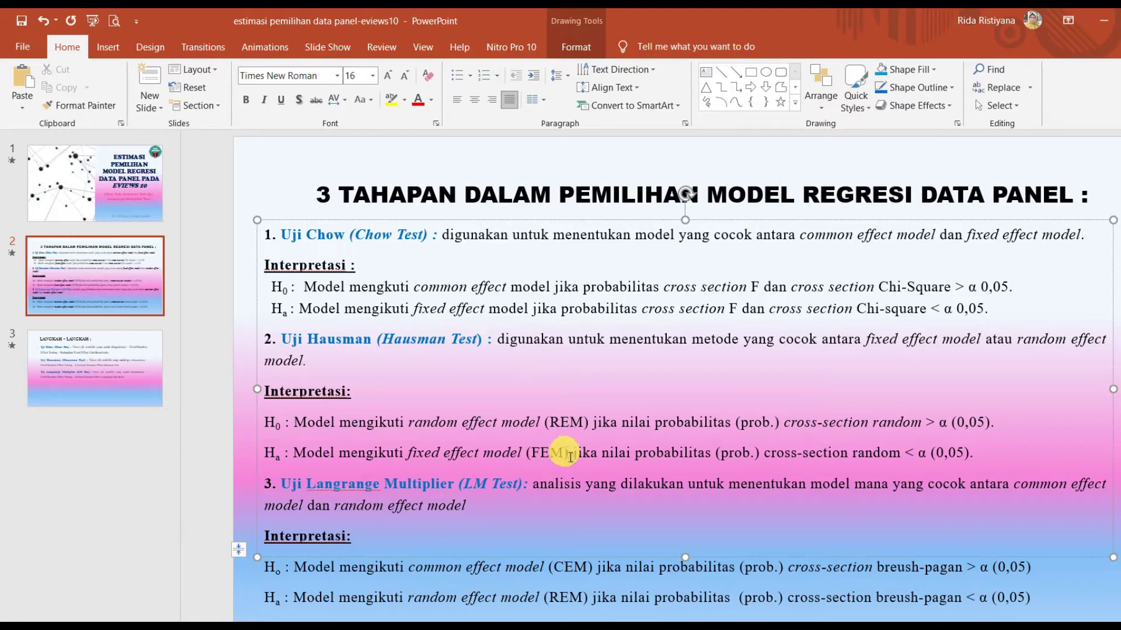
{"action": "mouse_move", "coordinate": [573, 456]}
{"action": "left_mouse_down"}
{"action": "mouse_move", "coordinate": [527, 456]}
{"action": "mouse_move", "coordinate": [587, 449]}
{"action": "left_mouse_up"}
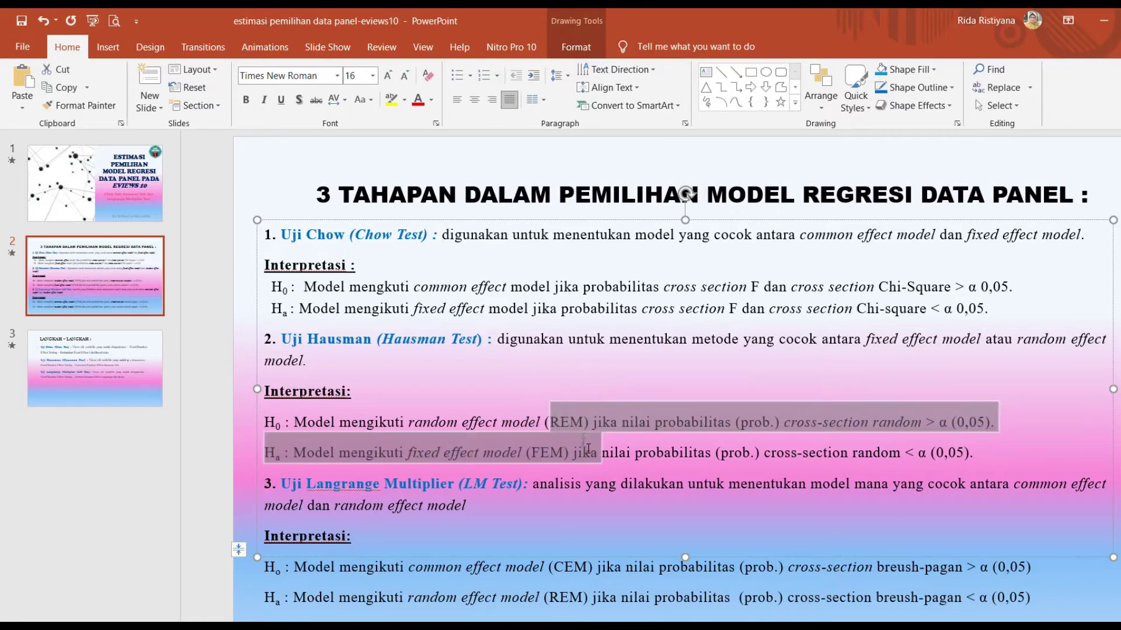
{"action": "left_click", "coordinate": [482, 399]}
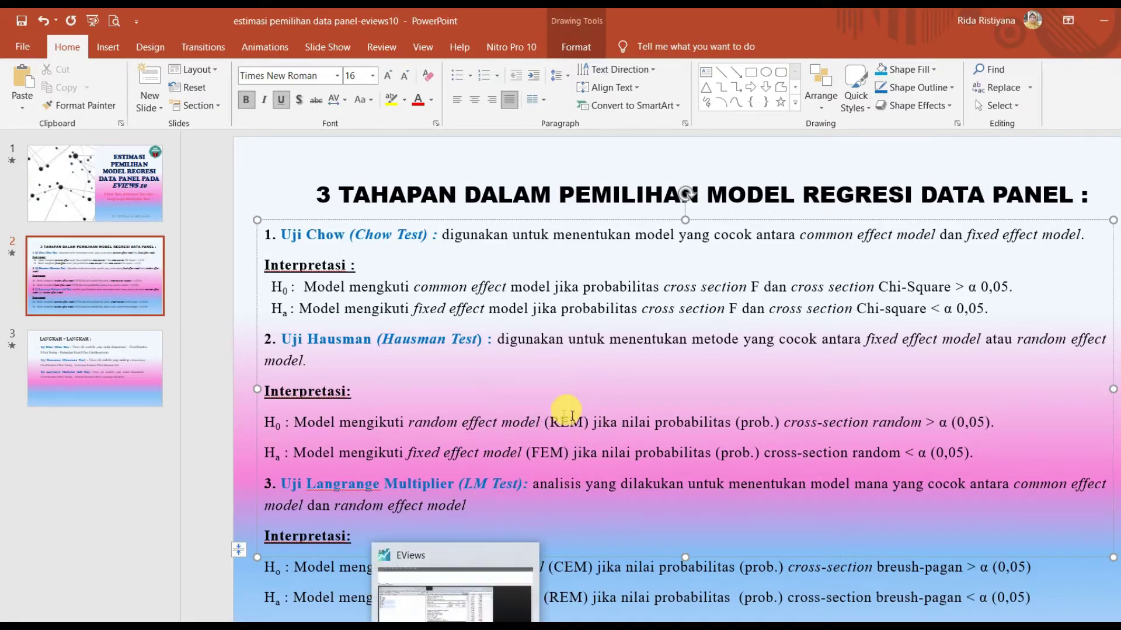
{"action": "left_click_drag", "start_coordinate": [549, 421], "coordinate": [583, 421]}
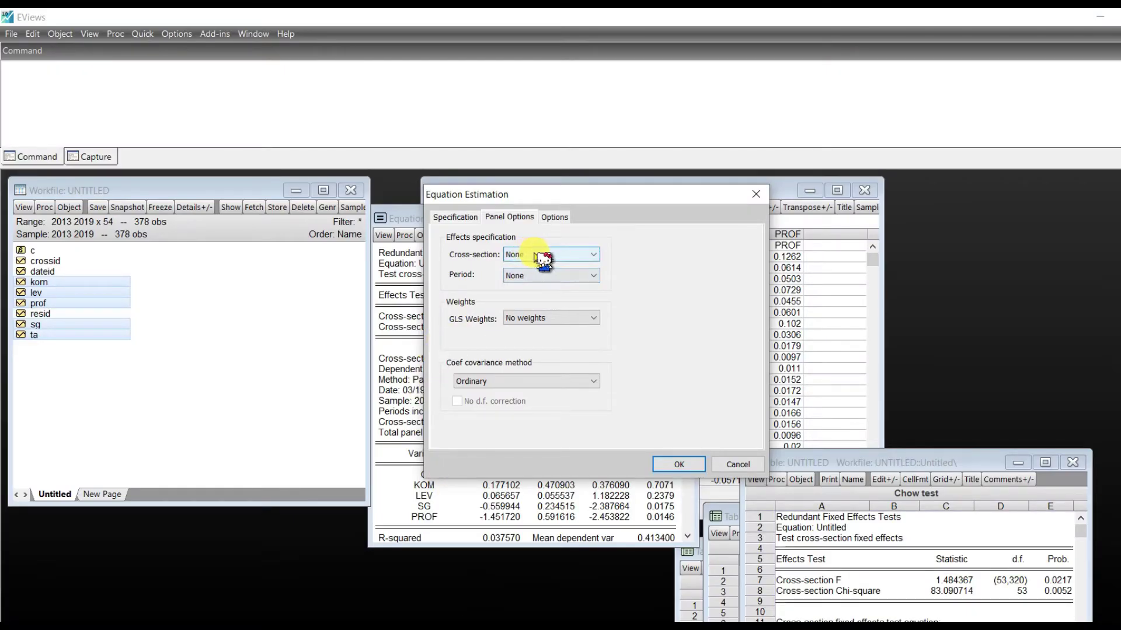
Step: Estimate the equation with Random cross-section effects and move its output window up so more of it is visible
{"action": "left_click", "coordinate": [532, 255]}
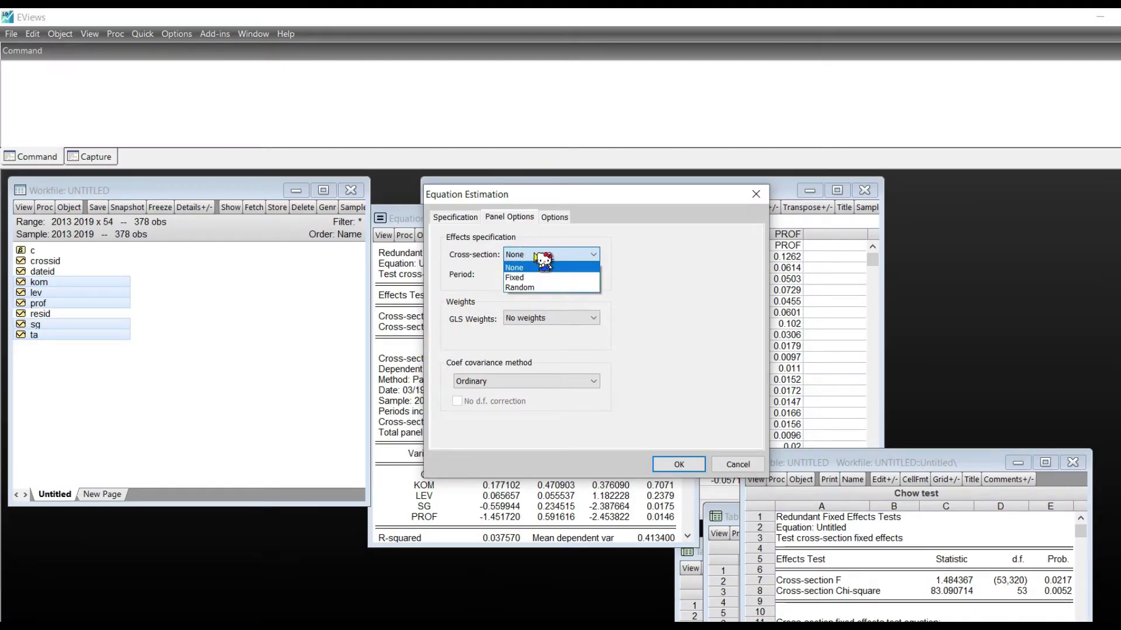
{"action": "left_click", "coordinate": [534, 287]}
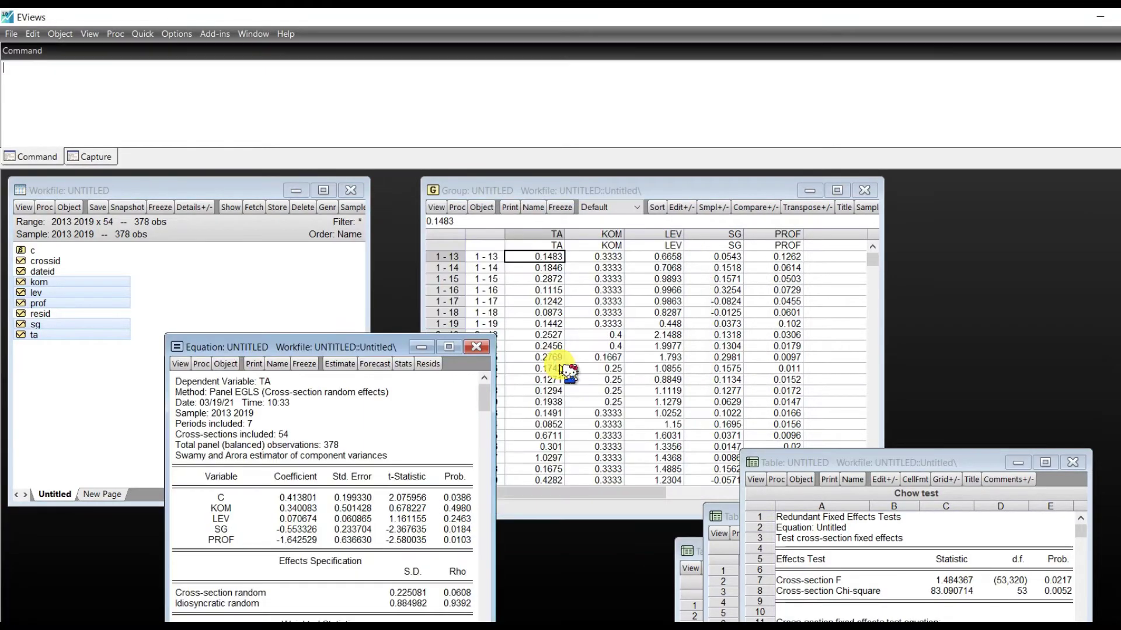
{"action": "left_click_drag", "start_coordinate": [333, 350], "coordinate": [337, 210]}
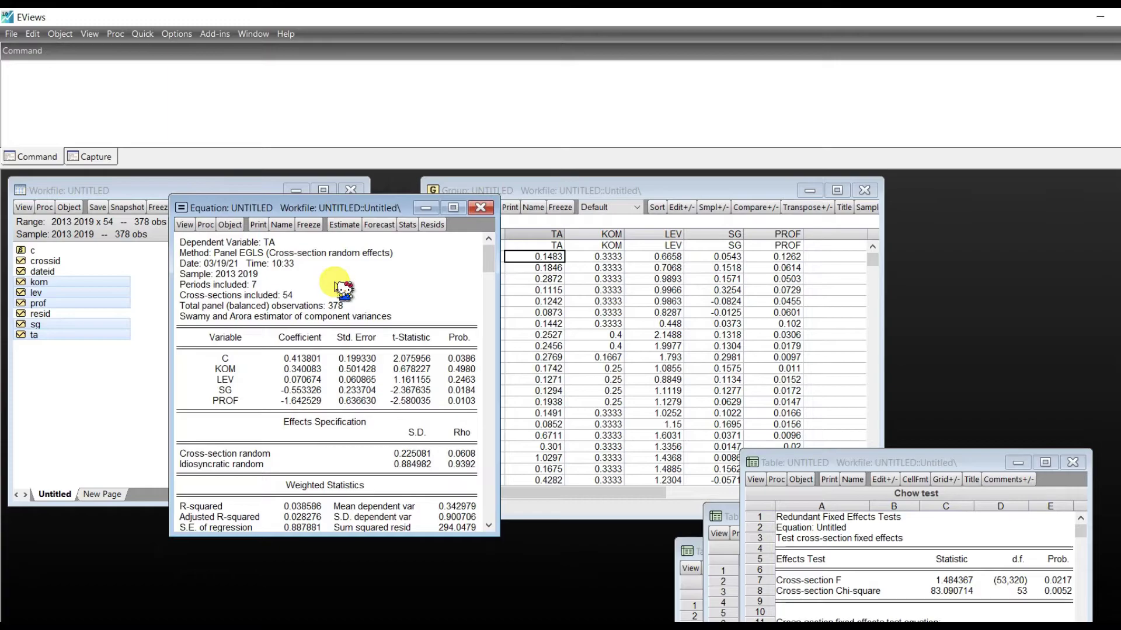
Step: Freeze the random effects output as a table titled "REM Model" and place it over the Chow test table
{"action": "left_click", "coordinate": [309, 224]}
{"action": "left_click", "coordinate": [419, 386]}
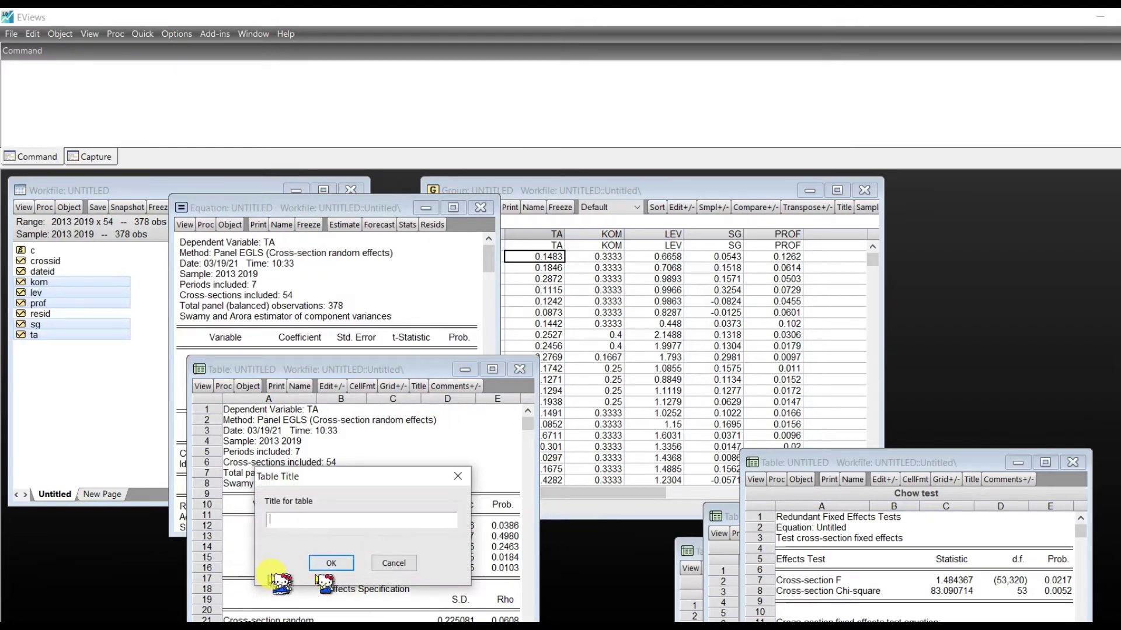
{"action": "type", "text": "r"}
{"action": "key", "text": "BackSpace"}
{"action": "key", "text": "Caps_Lock"}
{"action": "type", "text": "RE"}
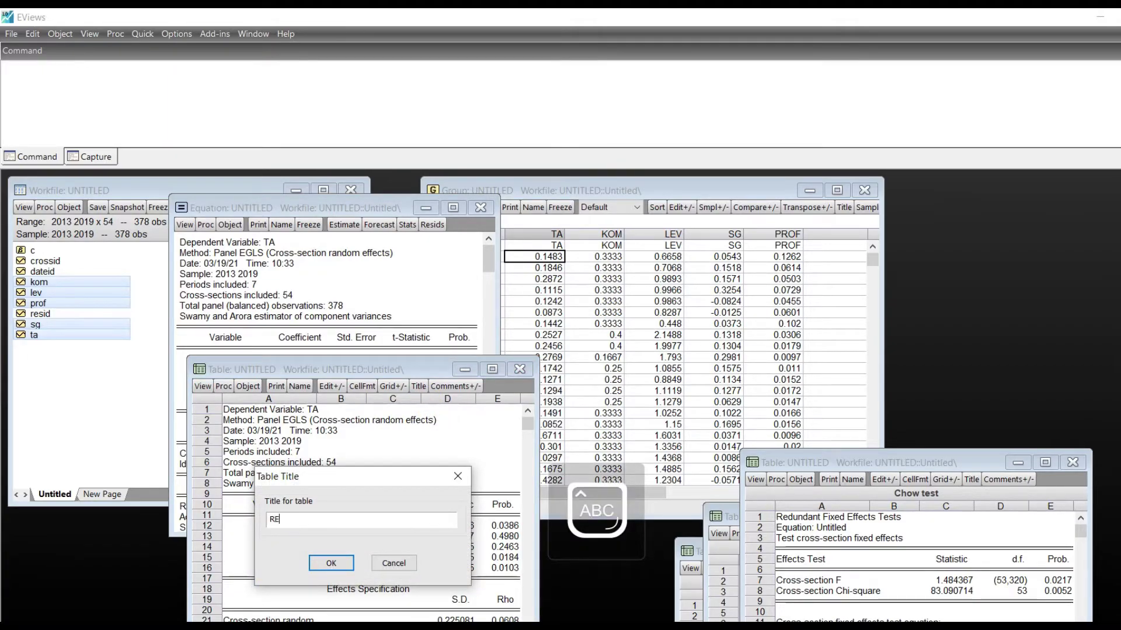
{"action": "type", "text": "M M"}
{"action": "key", "text": "Caps_Lock"}
{"action": "type", "text": "odel"}
{"action": "left_click", "coordinate": [331, 563]}
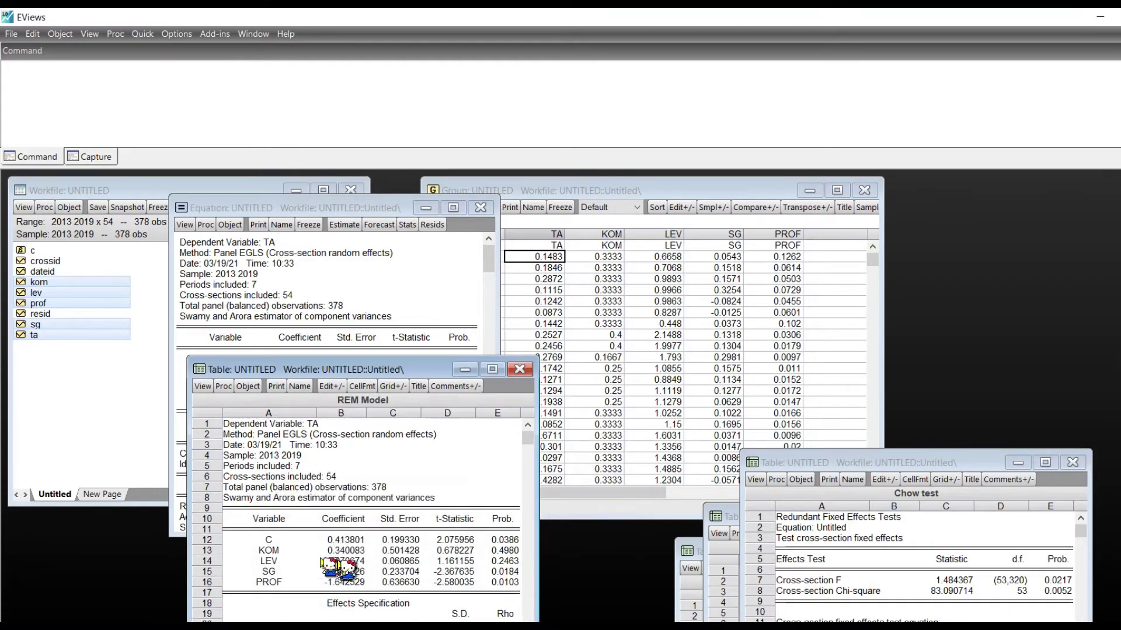
{"action": "left_click_drag", "start_coordinate": [318, 369], "coordinate": [897, 429]}
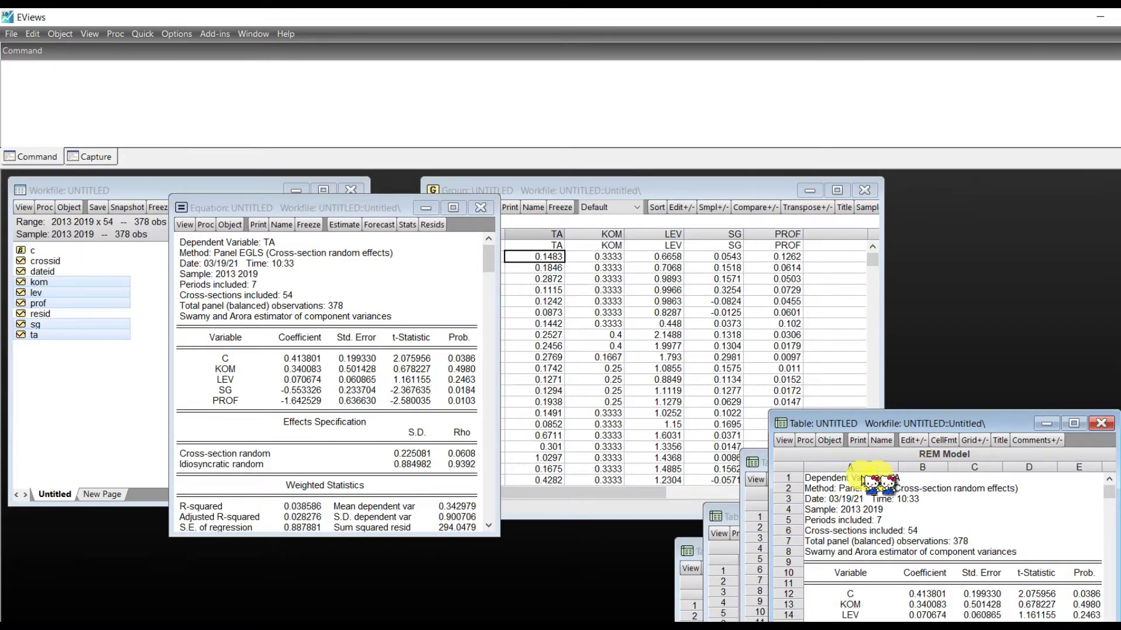
Step: Switch to PowerPoint's "LANGKAH – LANGKAH" slide and examine the procedure for running the Hausman test
{"action": "left_click", "coordinate": [401, 627]}
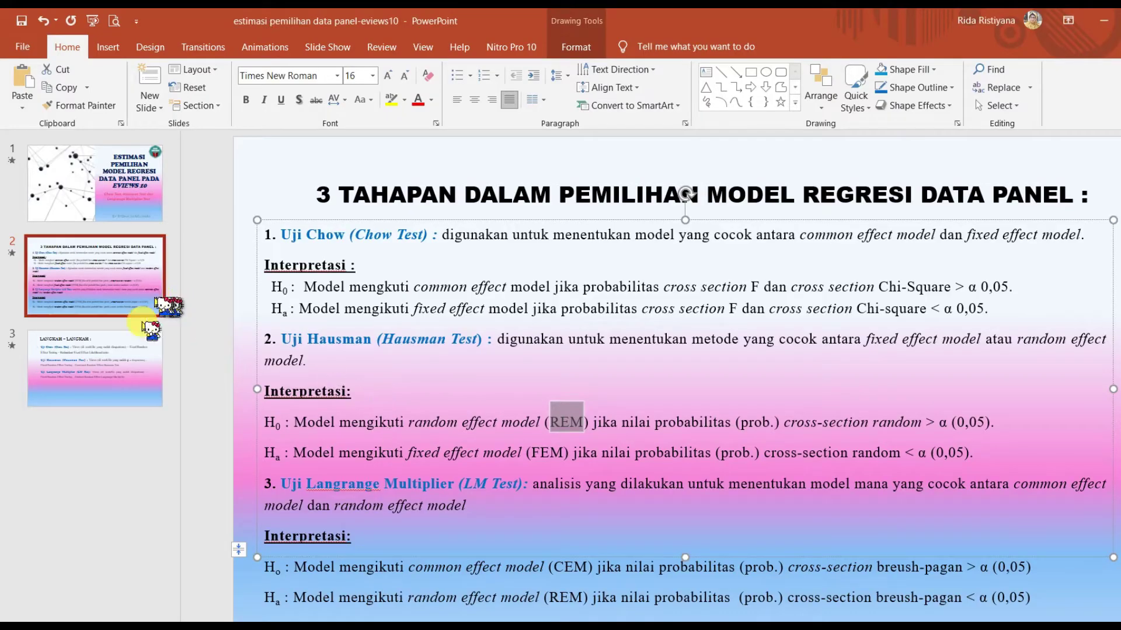
{"action": "left_click", "coordinate": [138, 359]}
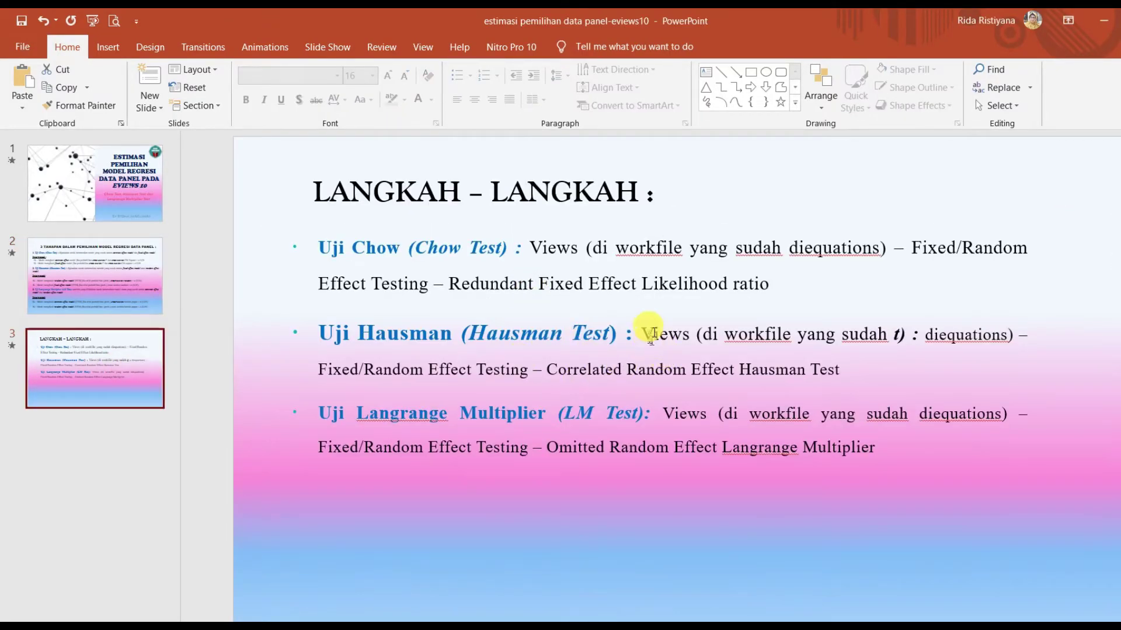
{"action": "left_click", "coordinate": [934, 338]}
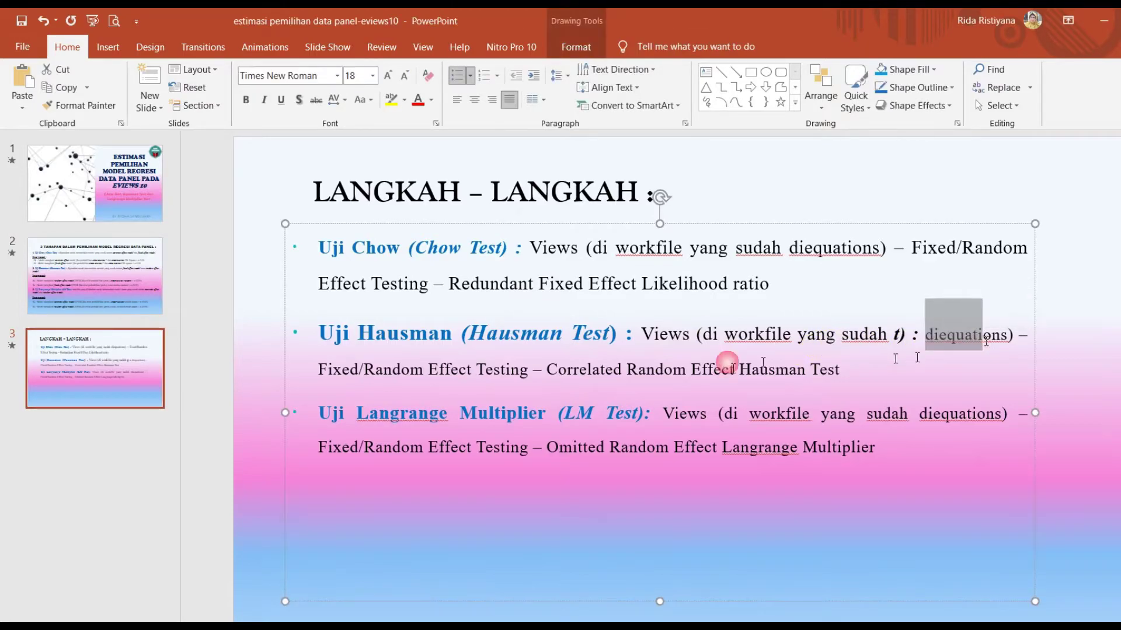
{"action": "left_click_drag", "start_coordinate": [537, 376], "coordinate": [332, 379]}
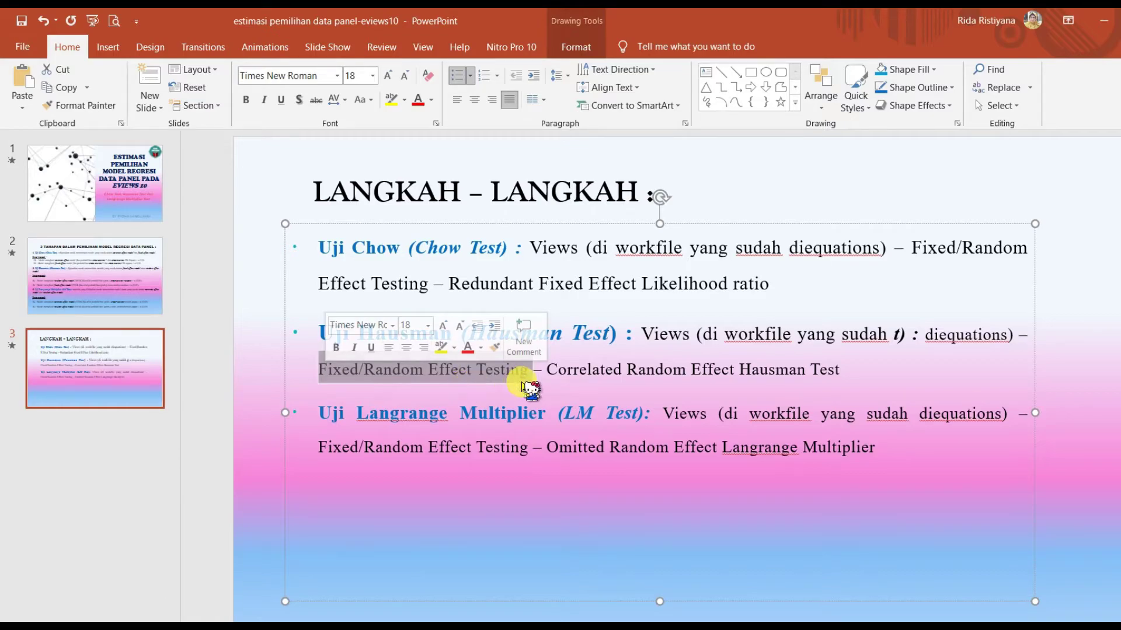
{"action": "left_click", "coordinate": [584, 374]}
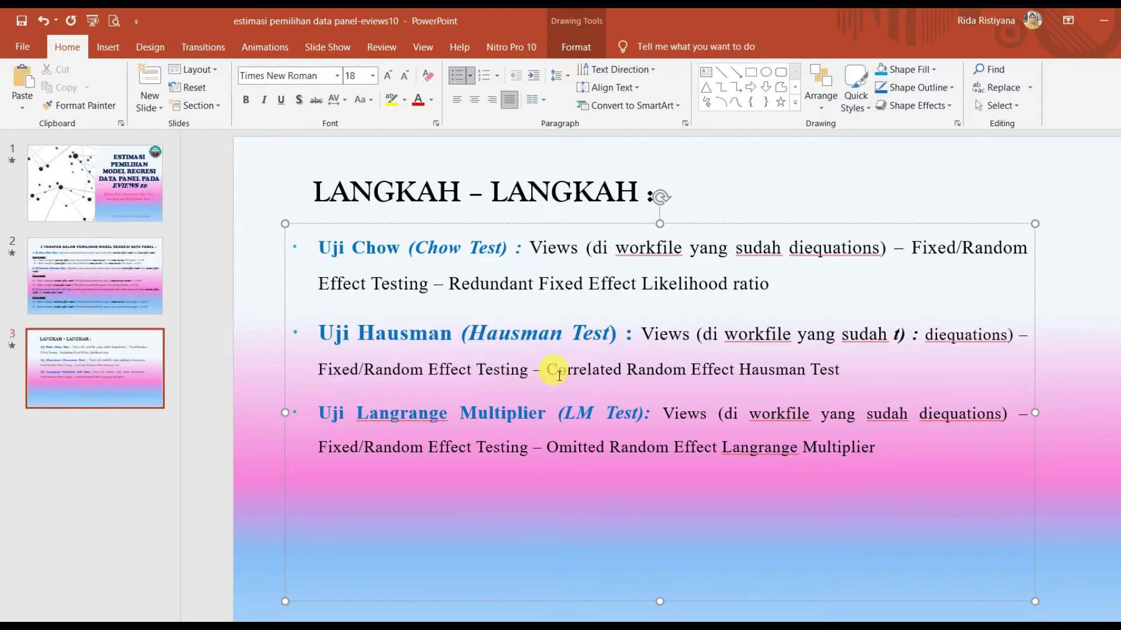
{"action": "left_click_drag", "start_coordinate": [667, 374], "coordinate": [827, 365]}
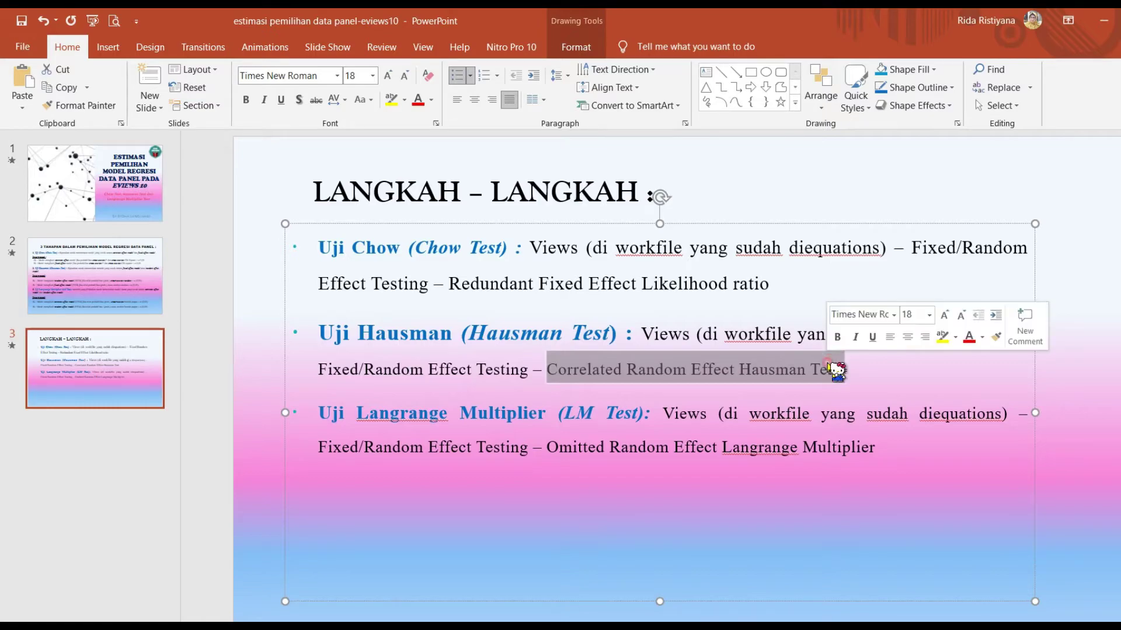
{"action": "left_click", "coordinate": [767, 381]}
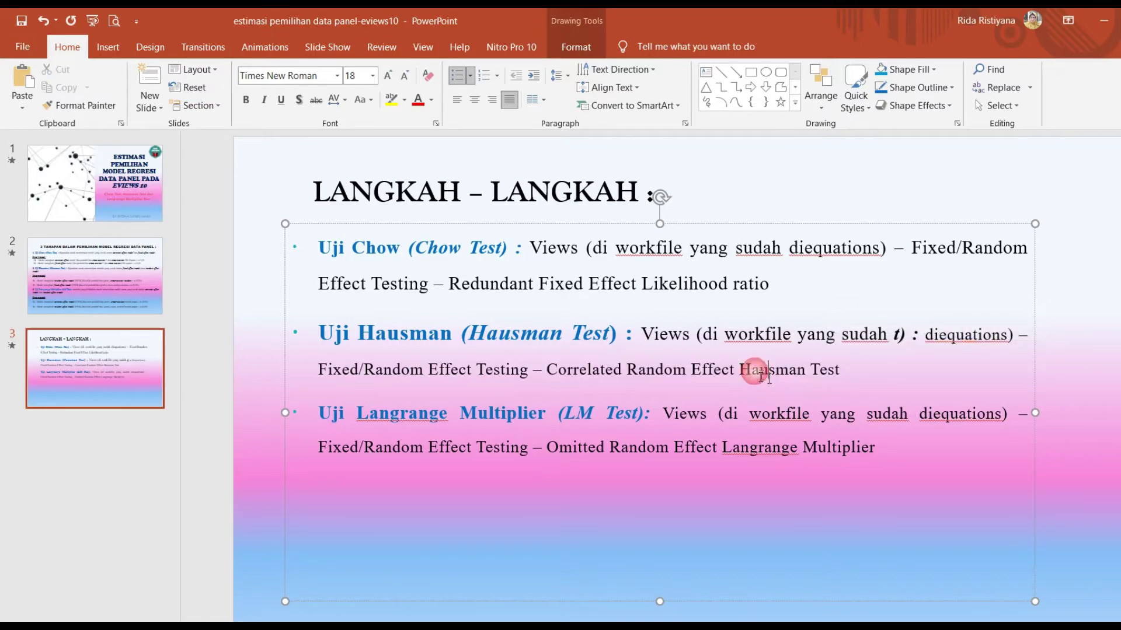
{"action": "left_click_drag", "start_coordinate": [739, 371], "coordinate": [855, 374]}
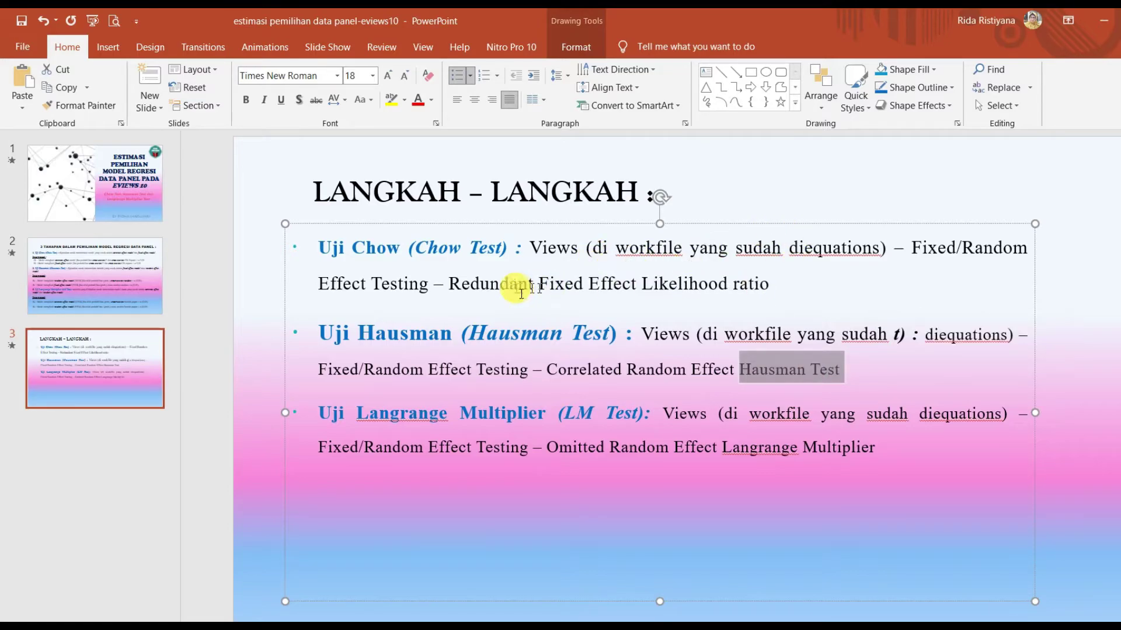
Step: Compare the test options listed for the Chow, Hausman and LM tests, and return to the random effects output in EViews
{"action": "left_click_drag", "start_coordinate": [449, 284], "coordinate": [640, 294]}
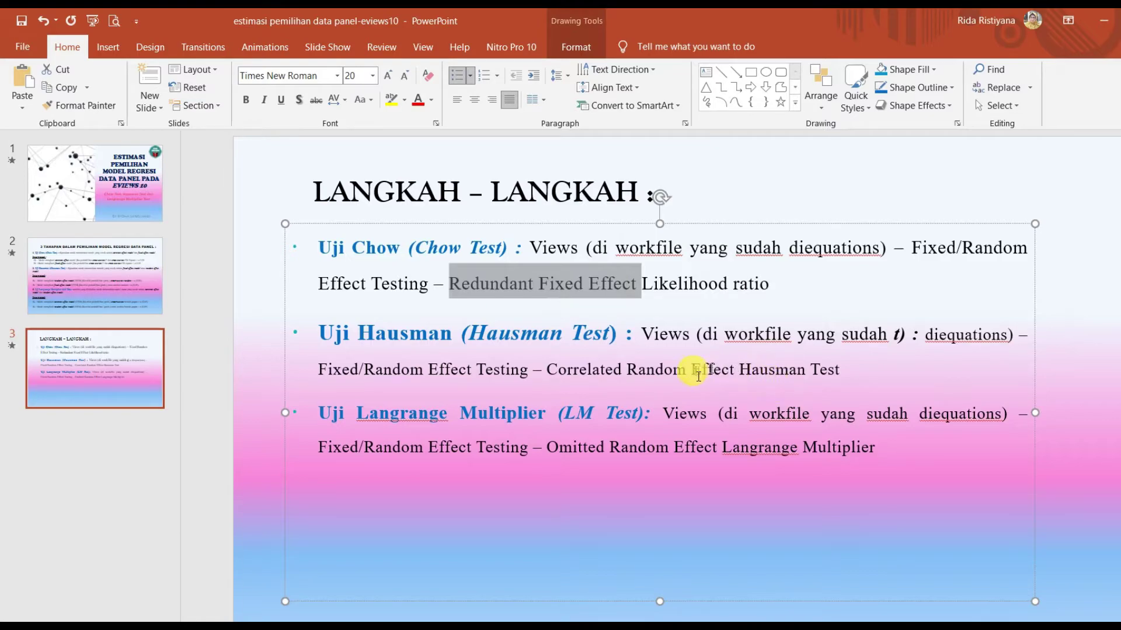
{"action": "left_click_drag", "start_coordinate": [557, 370], "coordinate": [809, 377]}
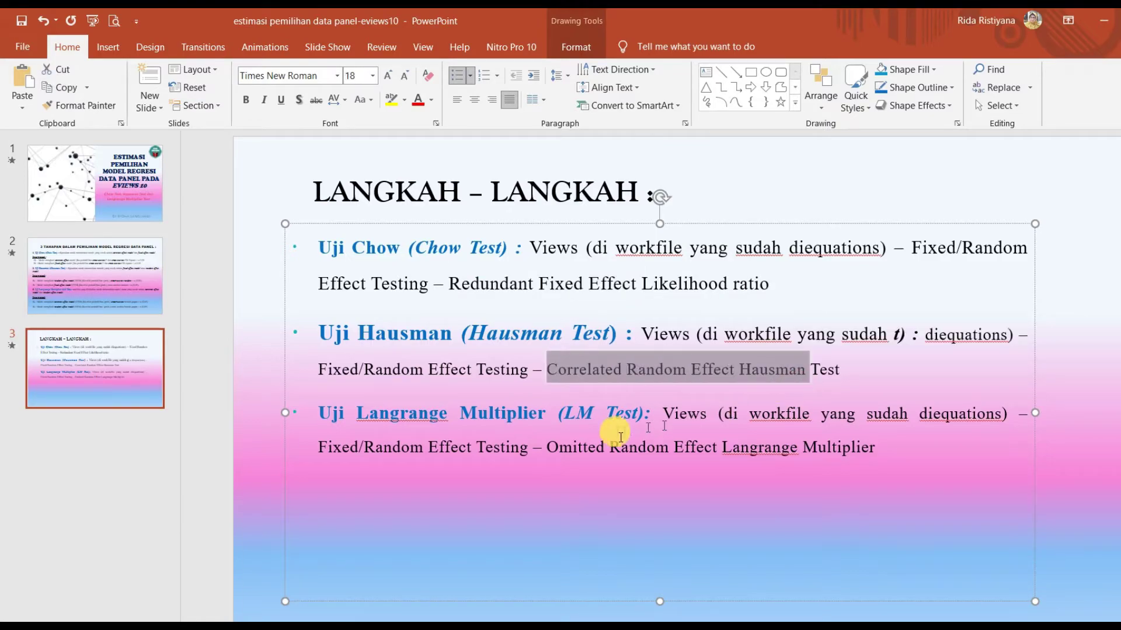
{"action": "left_click_drag", "start_coordinate": [549, 448], "coordinate": [864, 453]}
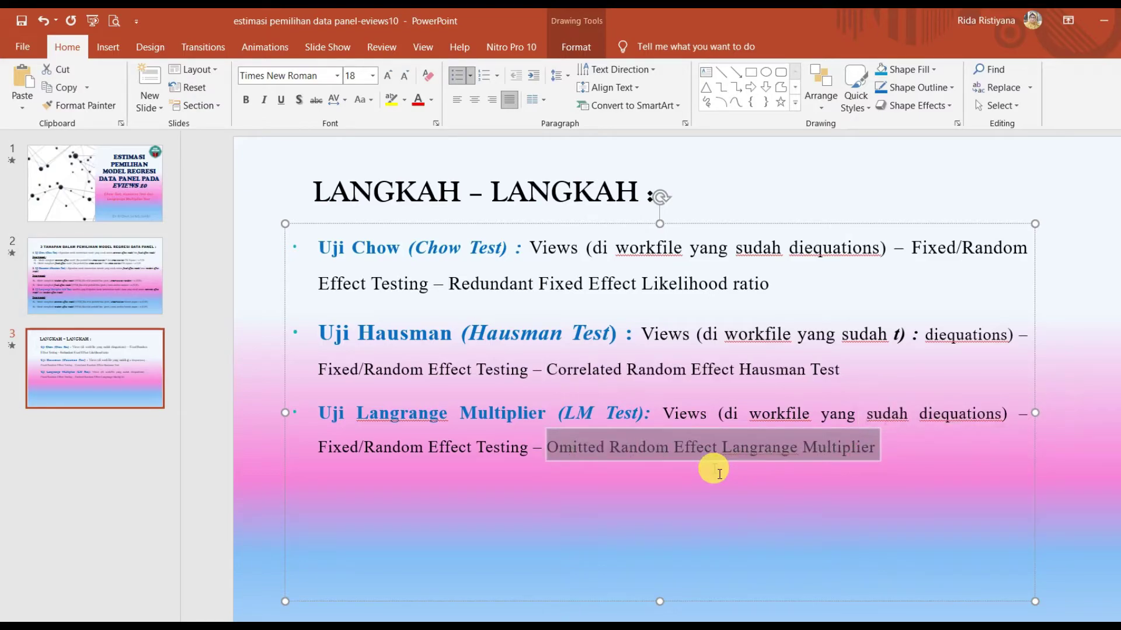
{"action": "left_click", "coordinate": [691, 370]}
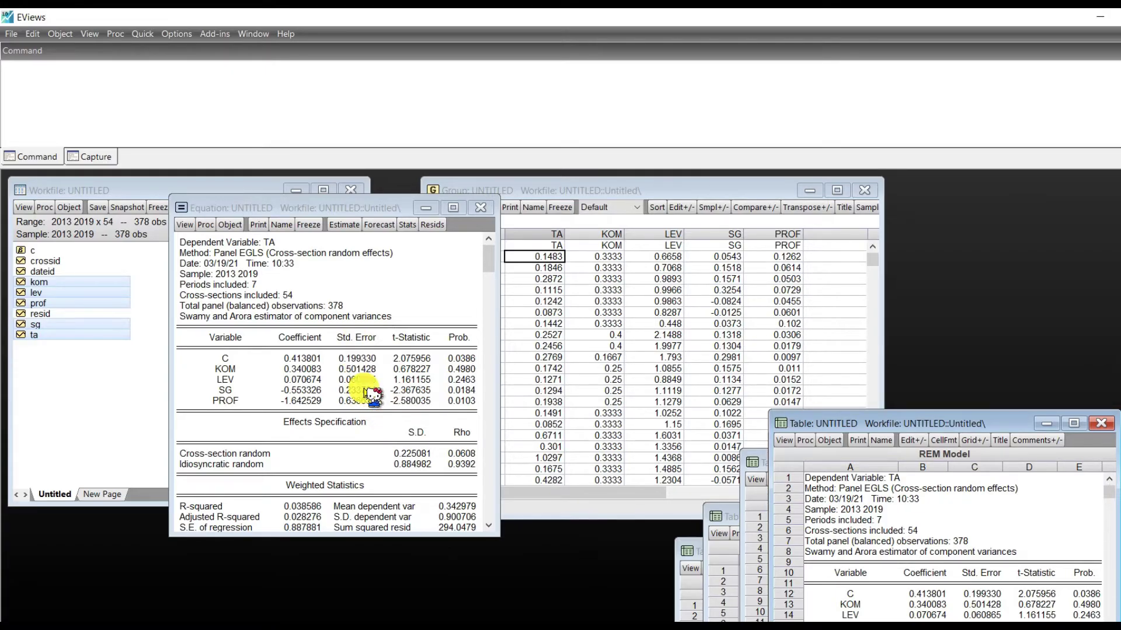
Step: Run the Correlated Random Effects - Hausman Test on the random effects equation
{"action": "left_click", "coordinate": [184, 225]}
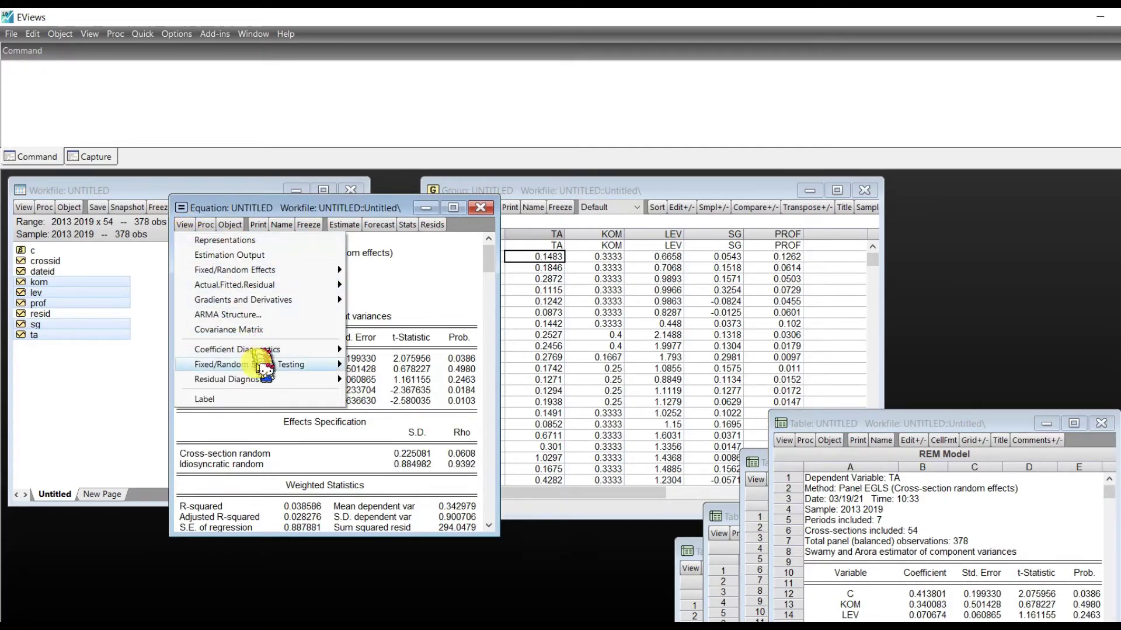
{"action": "mouse_move", "coordinate": [263, 367]}
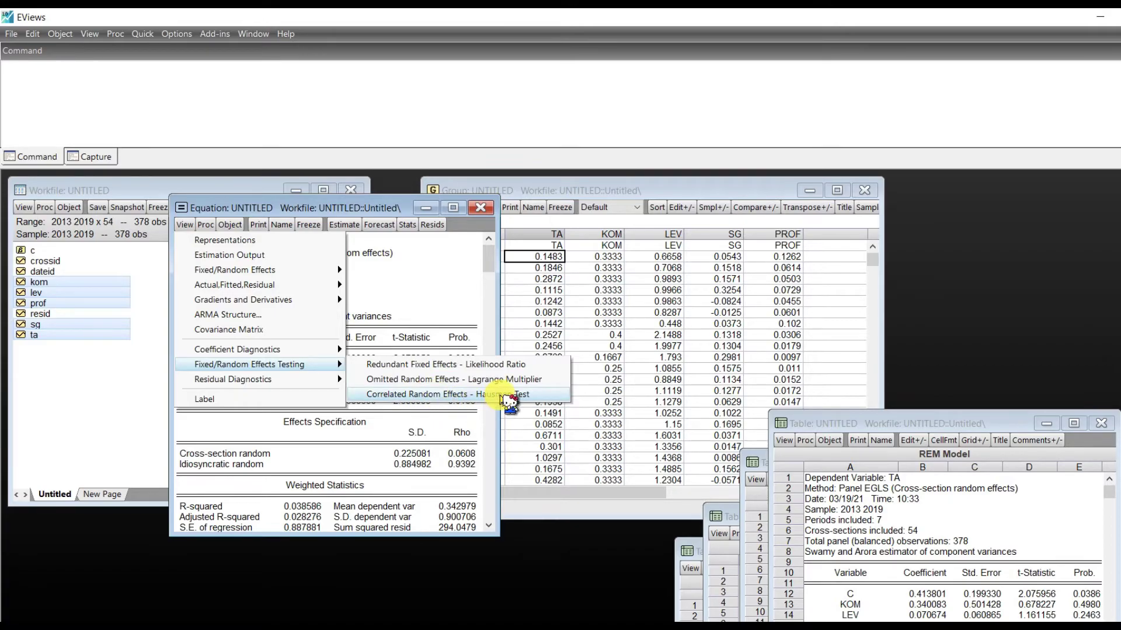
{"action": "left_click", "coordinate": [509, 402]}
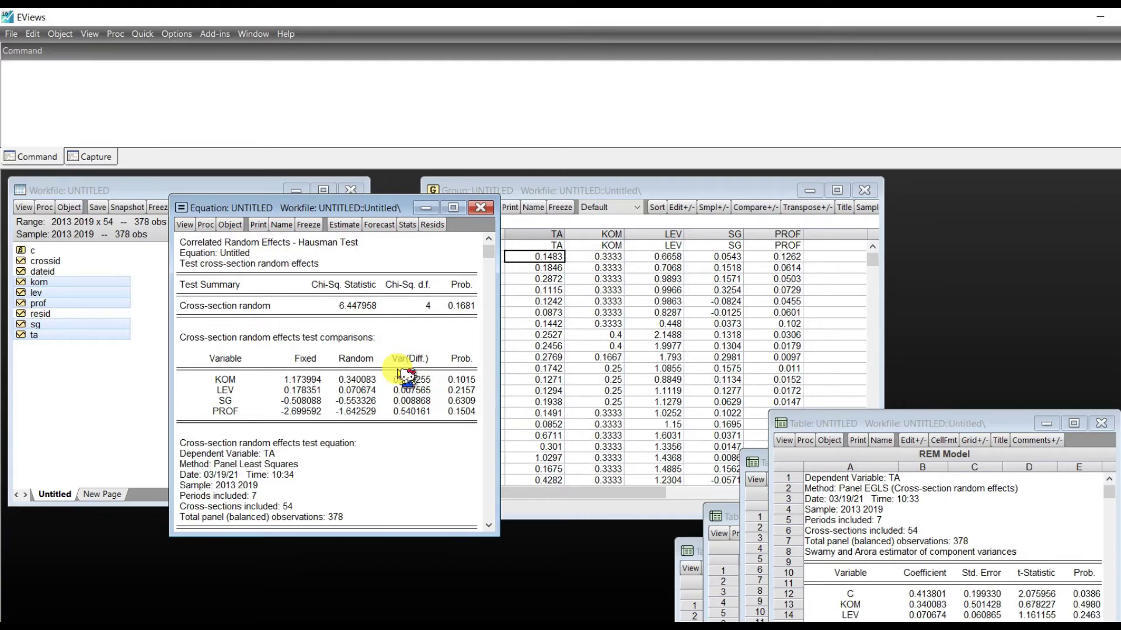
Step: Switch to PowerPoint's slide on the three model selection stages and examine the Hausman test's decision criteria
{"action": "mouse_move", "coordinate": [341, 627]}
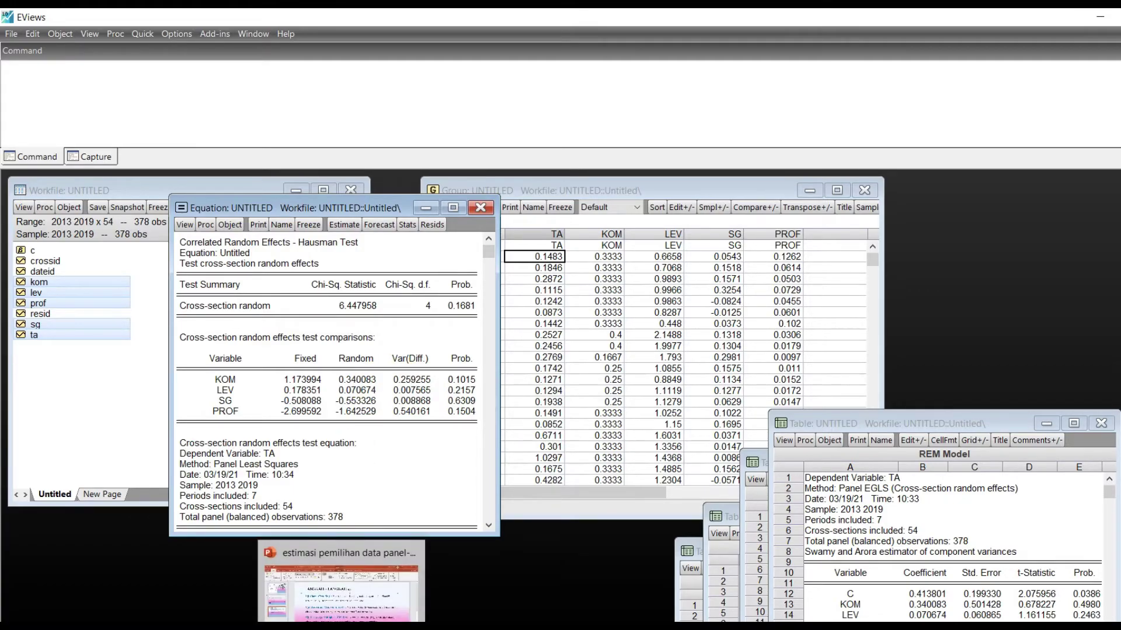
{"action": "left_click", "coordinate": [343, 590]}
{"action": "left_click", "coordinate": [128, 279]}
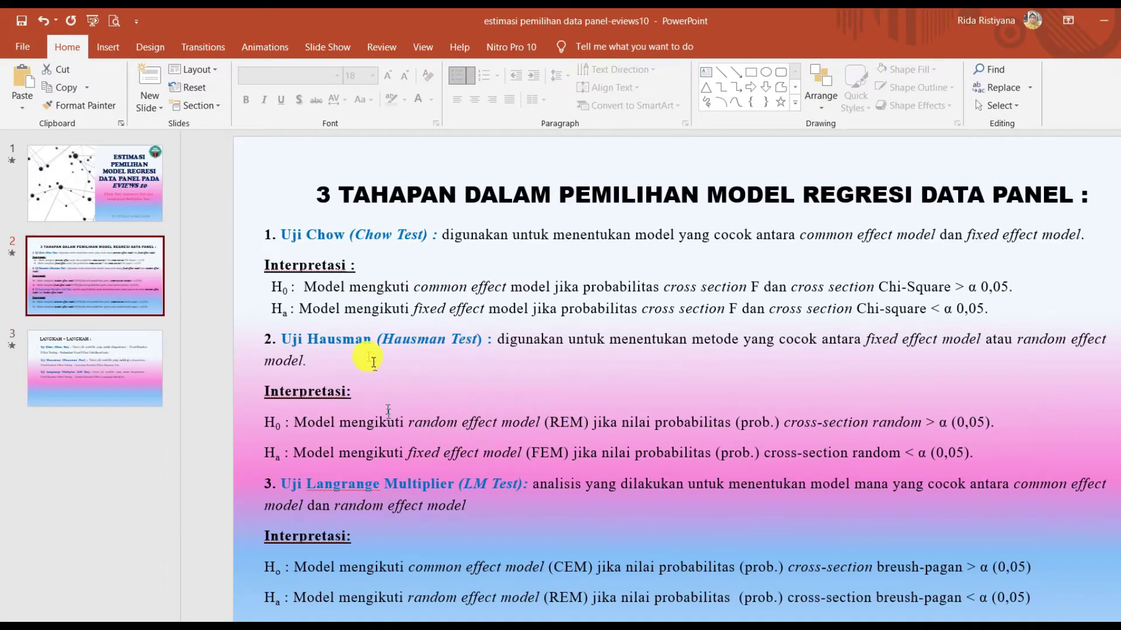
{"action": "left_click_drag", "start_coordinate": [308, 341], "coordinate": [450, 344]}
{"action": "left_click", "coordinate": [778, 456]}
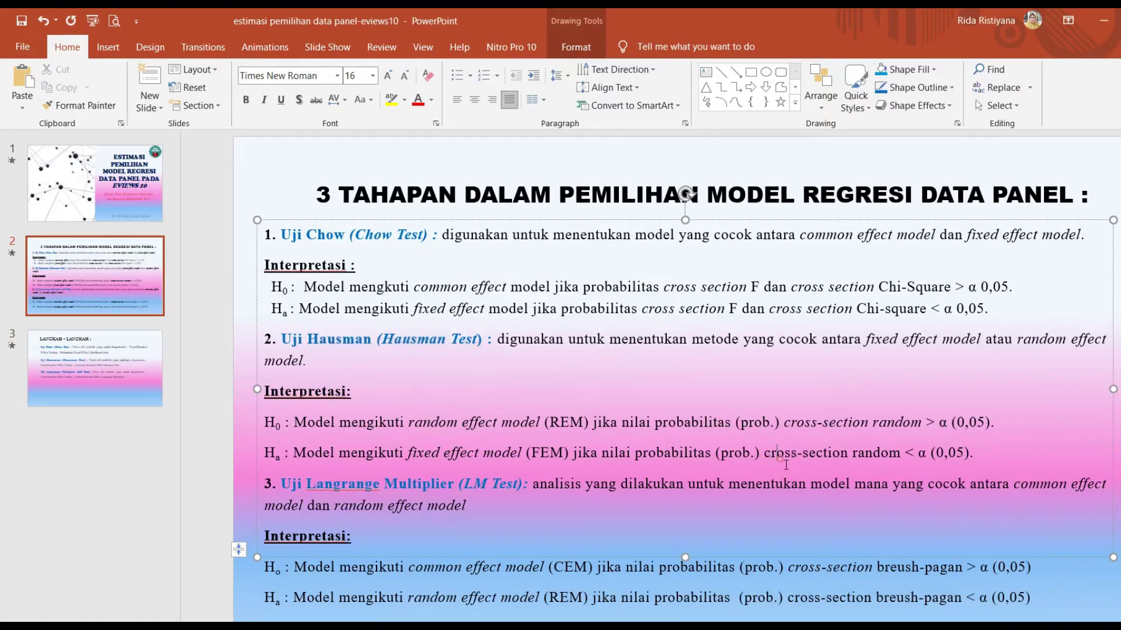